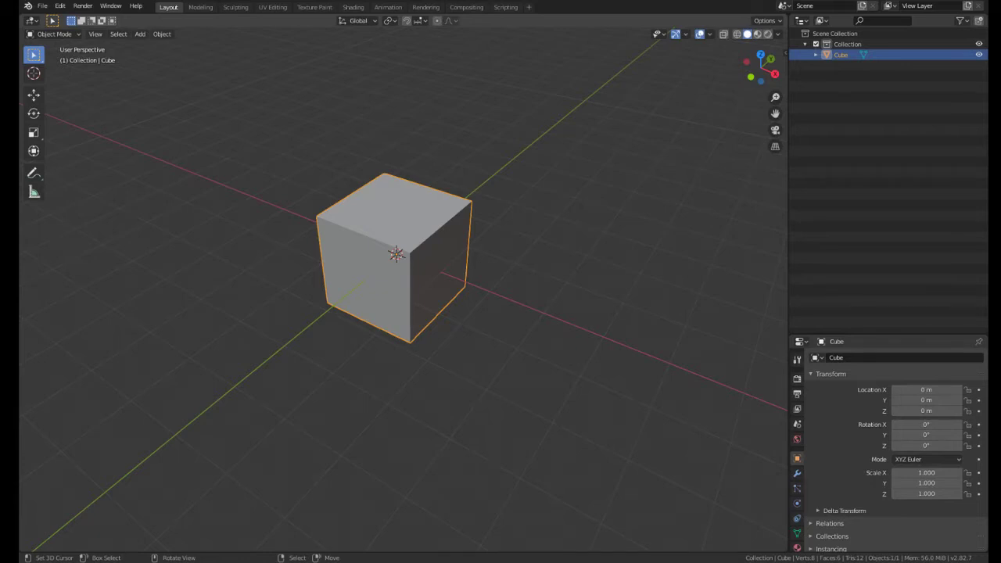
{"action": "middle_click_drag", "start_coordinate": [477, 249], "coordinate": [386, 336]}
{"action": "scroll", "coordinate": [369, 289], "scroll_direction": "up", "scroll_amount": 3}
{"action": "scroll", "coordinate": [376, 311], "scroll_direction": "down", "scroll_amount": 1}
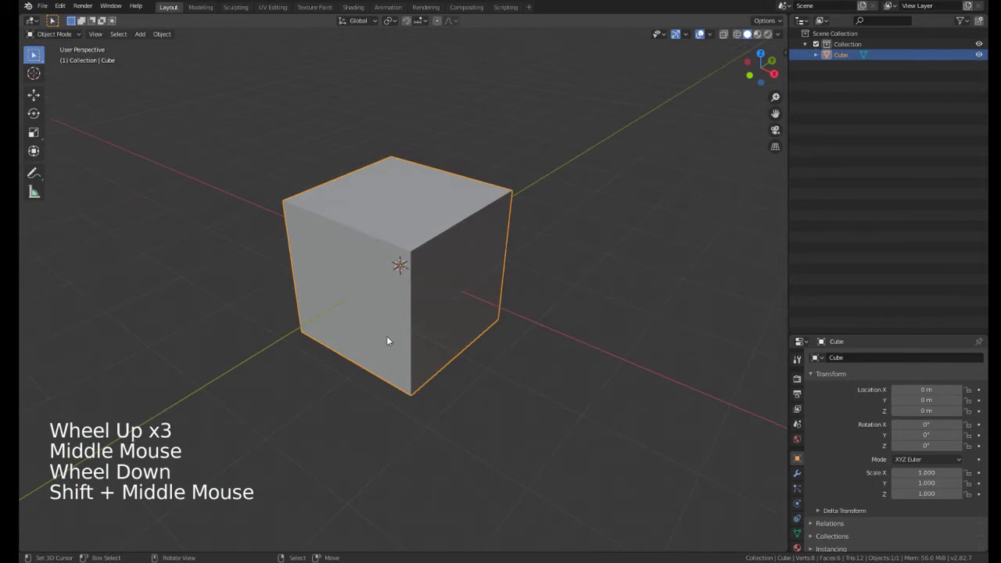
{"action": "key", "text": "g"}
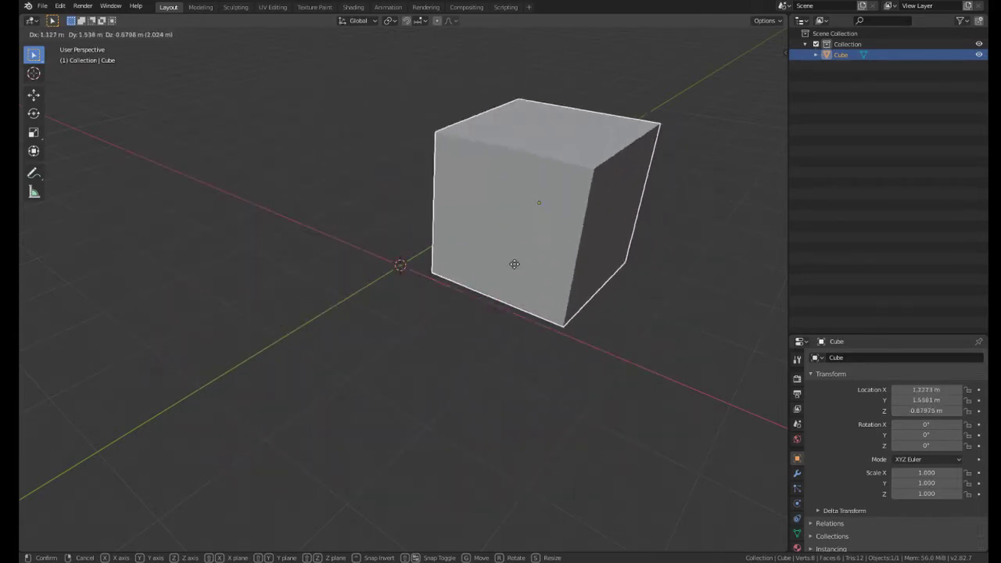
{"action": "right_click", "coordinate": [317, 298]}
{"action": "scroll", "coordinate": [362, 326], "scroll_direction": "down", "scroll_amount": 4}
{"action": "middle_click_drag", "start_coordinate": [321, 305], "coordinate": [391, 341]}
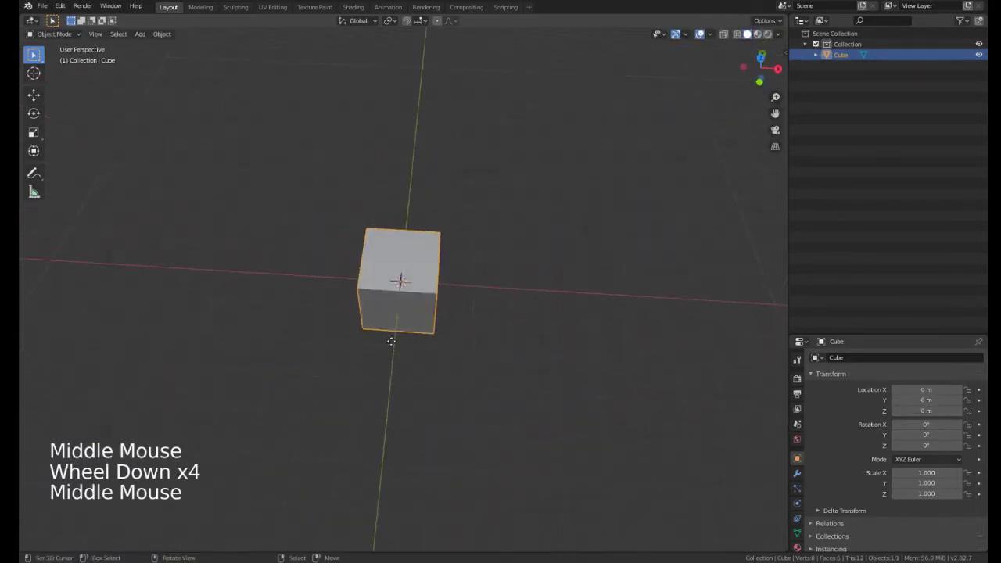
{"action": "key", "text": "g"}
{"action": "right_click", "coordinate": [475, 364]}
{"action": "middle_click_drag", "start_coordinate": [475, 364], "coordinate": [469, 227]}
{"action": "key", "text": "g"}
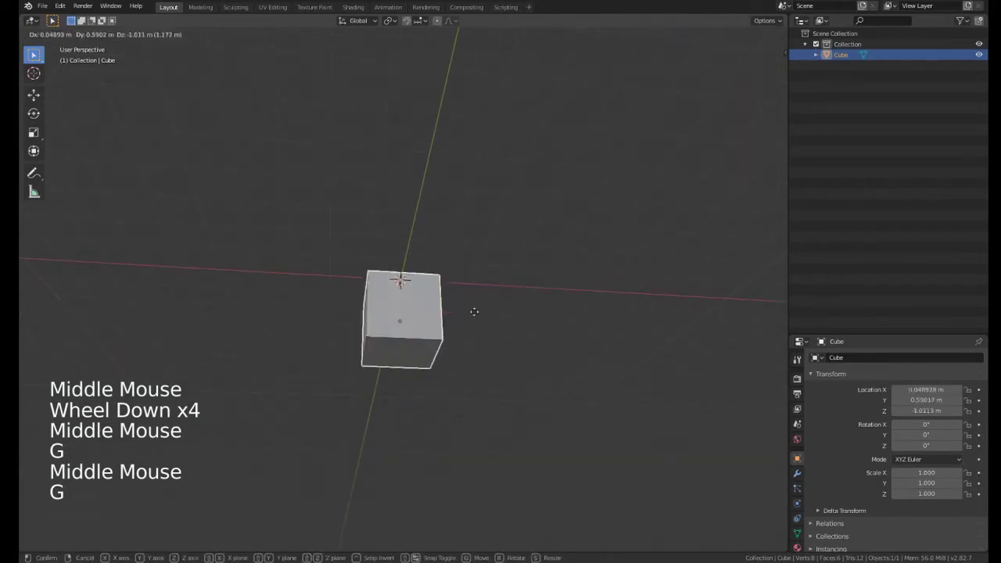
{"action": "right_click", "coordinate": [474, 311]}
{"action": "middle_click_drag", "start_coordinate": [515, 331], "coordinate": [402, 330]}
{"action": "key", "text": "g"}
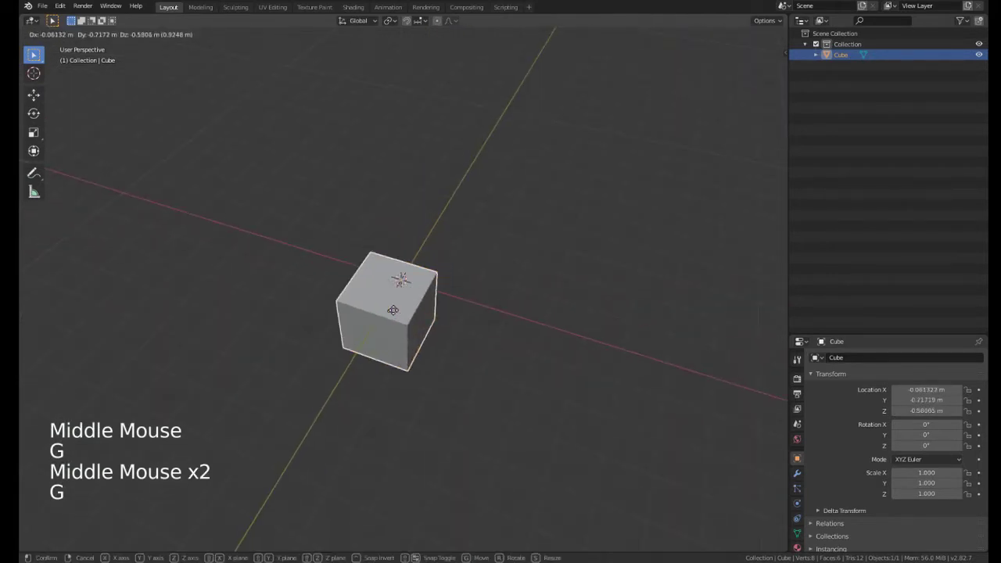
{"action": "right_click", "coordinate": [423, 276]}
{"action": "middle_click_drag", "start_coordinate": [422, 276], "coordinate": [637, 92]}
{"action": "scroll", "coordinate": [638, 92], "scroll_direction": "down", "scroll_amount": 1}
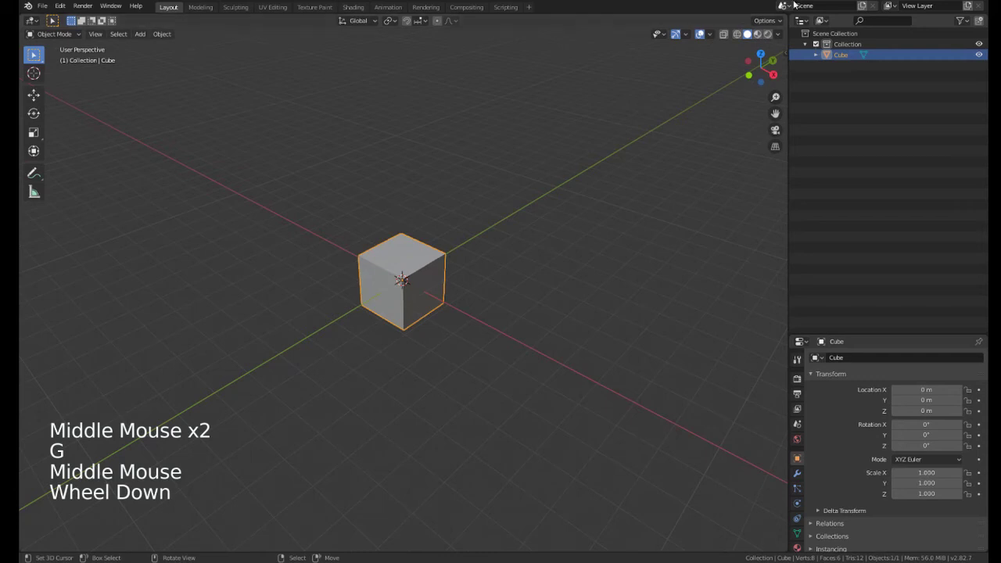
Step: Split the 3D viewport into two side-by-side halves and divide the left half into two stacked viewports of similar height
{"action": "right_click", "coordinate": [415, 16]}
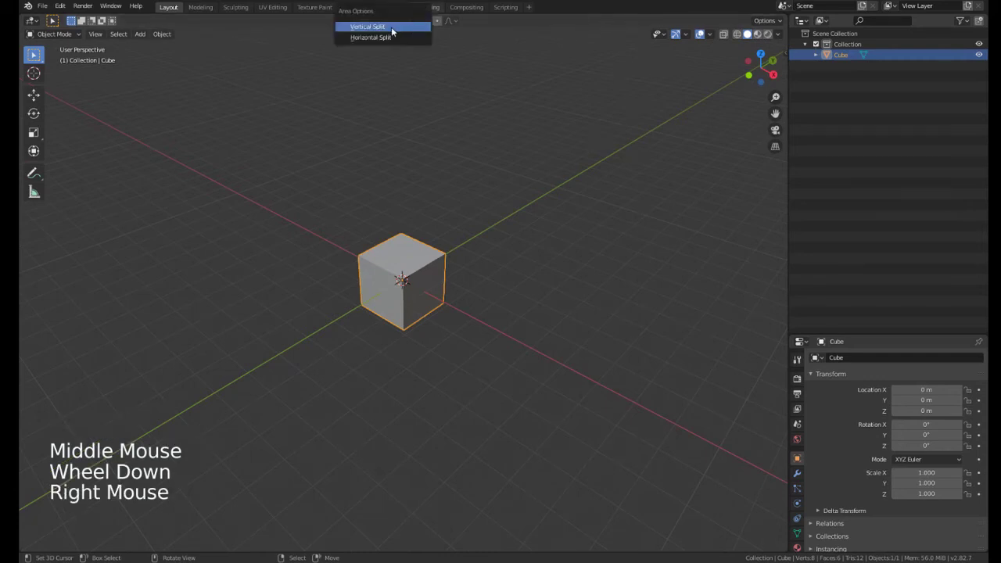
{"action": "left_click", "coordinate": [392, 32]}
{"action": "left_click", "coordinate": [396, 146]}
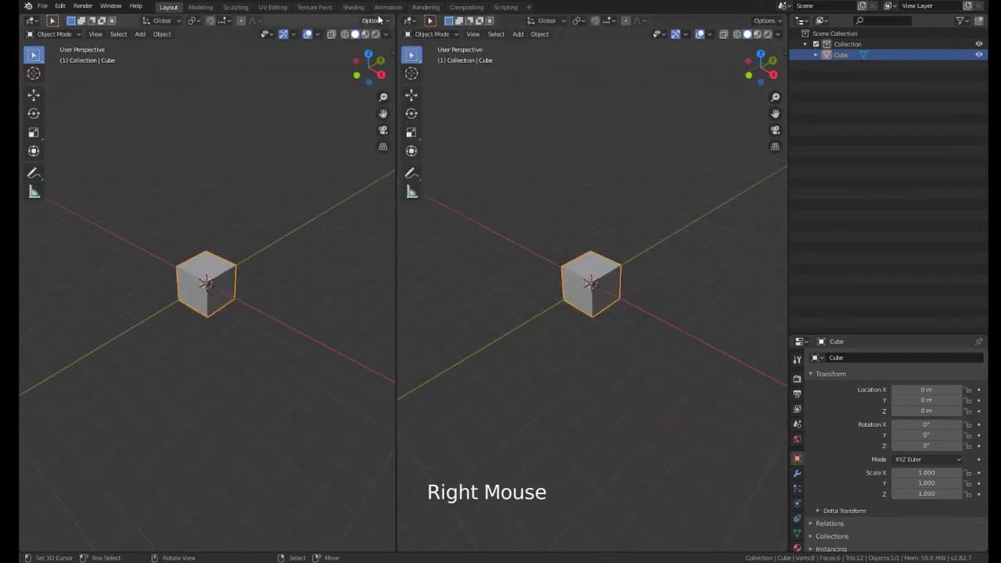
{"action": "right_click", "coordinate": [377, 18]}
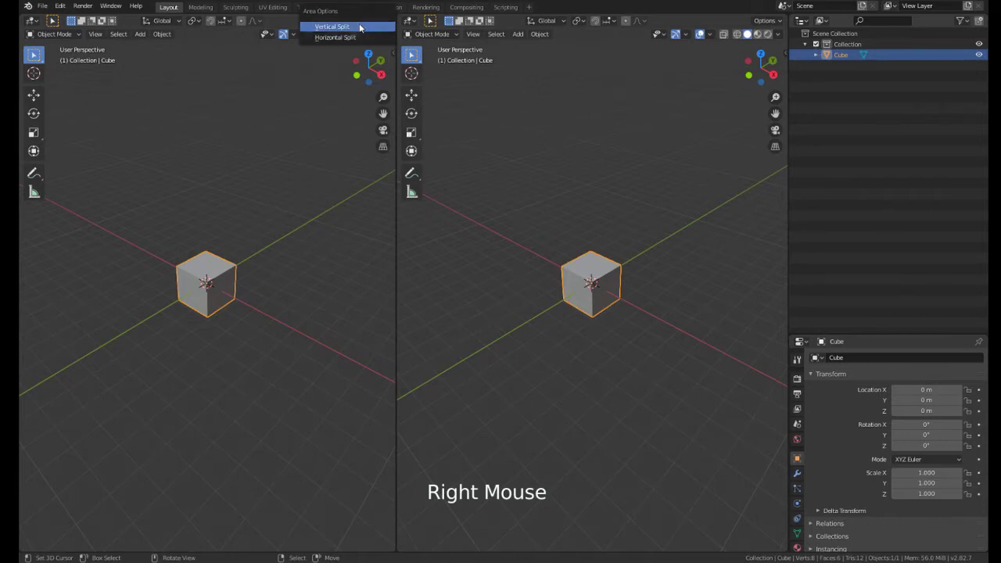
{"action": "left_click", "coordinate": [351, 37]}
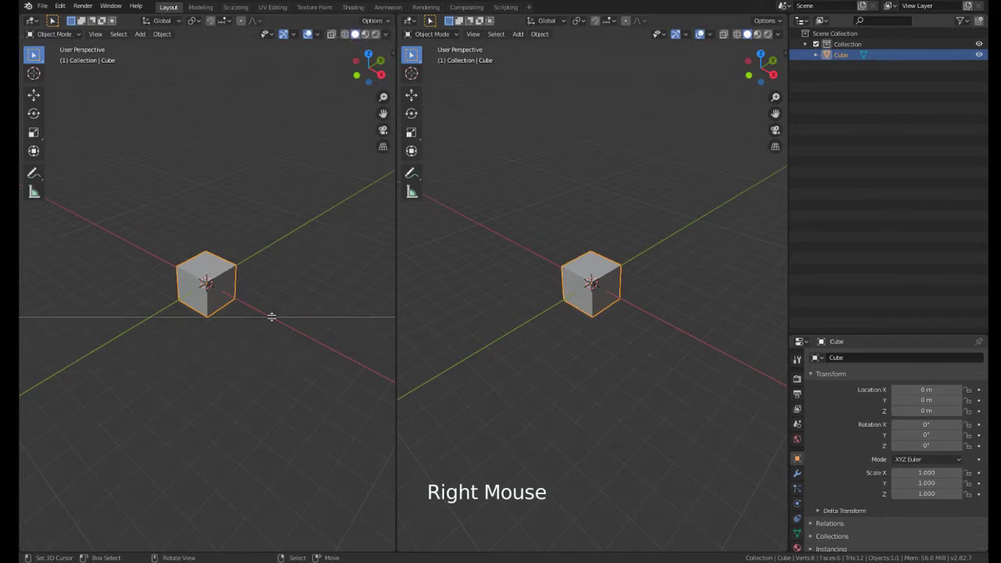
{"action": "left_click", "coordinate": [273, 313]}
Step: Set the upper stacked viewport to the Right Orthographic view with the cube framed in it
{"action": "middle_click_drag", "start_coordinate": [304, 217], "coordinate": [207, 173]}
{"action": "scroll", "coordinate": [207, 172], "scroll_direction": "up", "scroll_amount": 1}
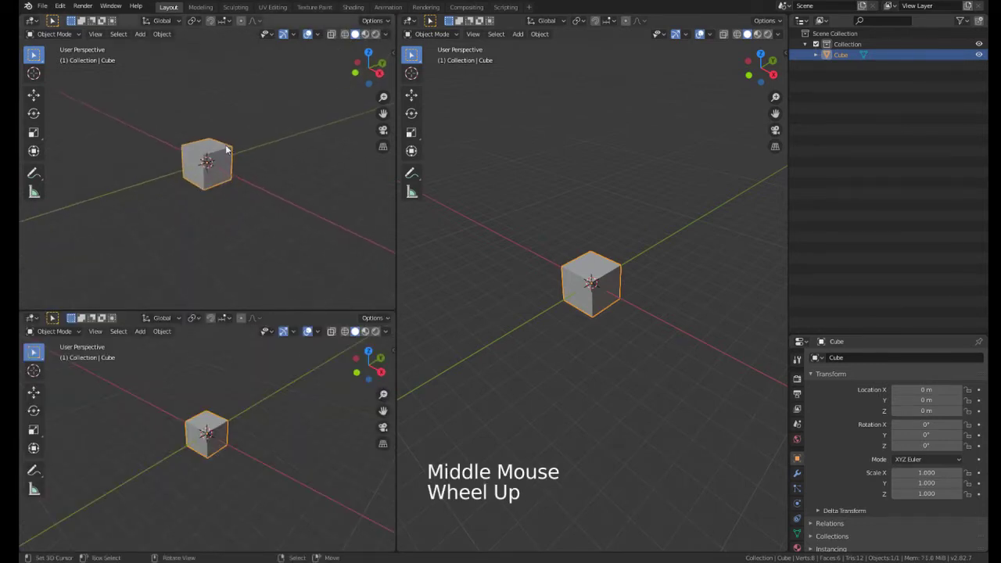
{"action": "scroll", "coordinate": [223, 153], "scroll_direction": "up", "scroll_amount": 2}
{"action": "key", "text": "KP_3"}
{"action": "scroll", "coordinate": [188, 138], "scroll_direction": "up", "scroll_amount": 2}
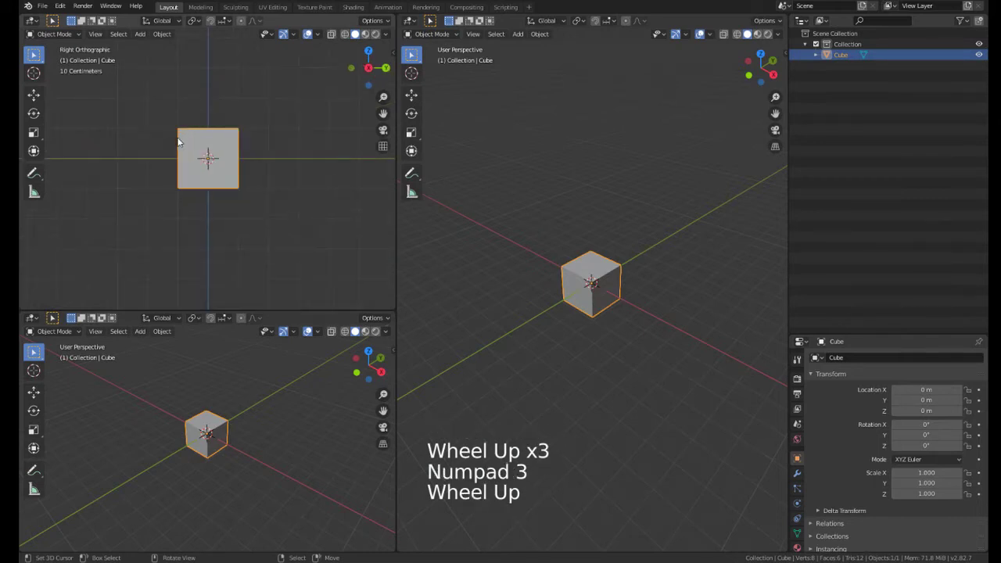
{"action": "middle_click_drag", "start_coordinate": [167, 116], "coordinate": [139, 95], "text": "shift"}
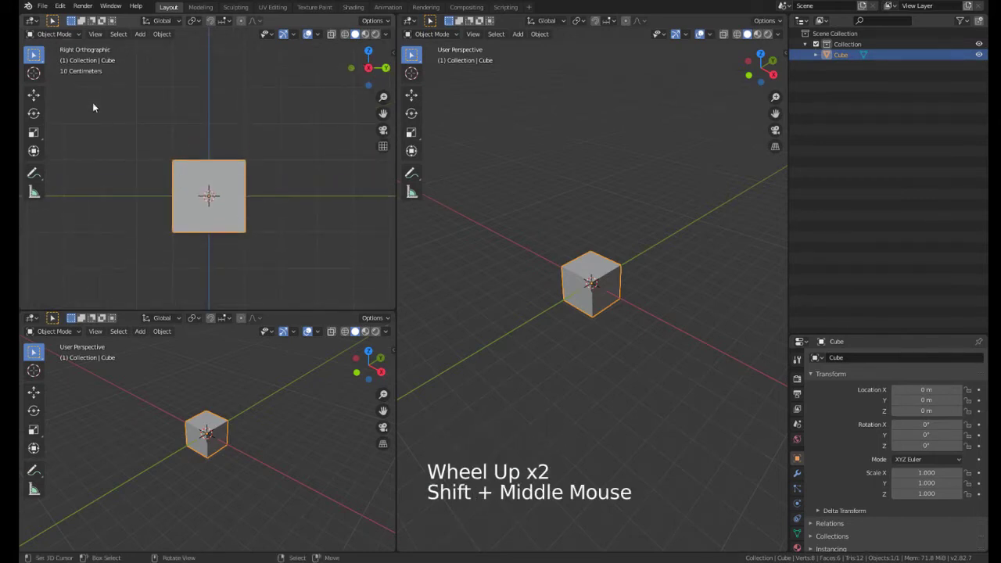
{"action": "scroll", "coordinate": [204, 165], "scroll_direction": "up", "scroll_amount": 3}
{"action": "middle_click_drag", "start_coordinate": [116, 145], "coordinate": [112, 119], "text": "shift"}
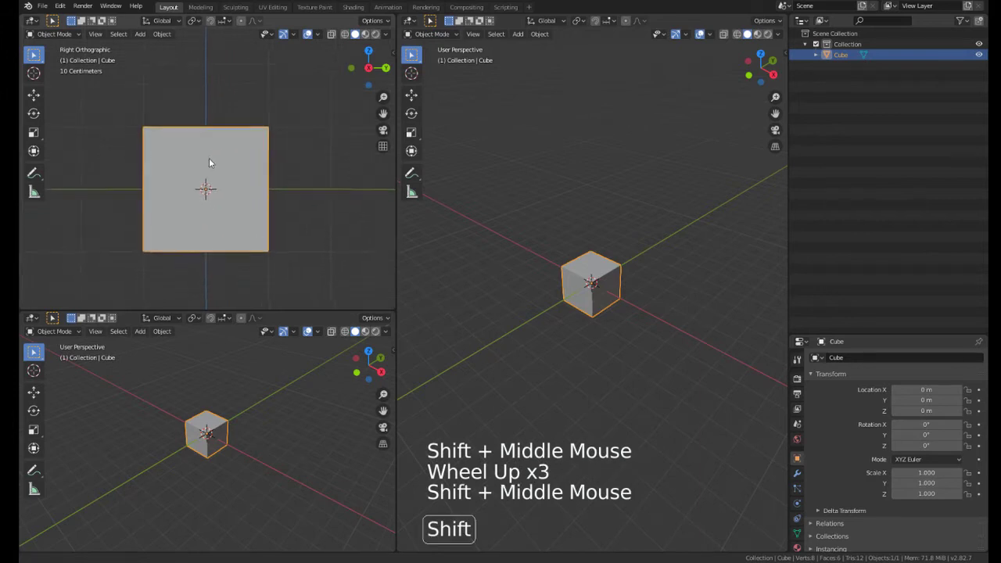
Step: Set the lower stacked viewport to the Front Orthographic view with the cube framed in it
{"action": "key", "text": "KP_1"}
{"action": "scroll", "coordinate": [197, 424], "scroll_direction": "up", "scroll_amount": 7}
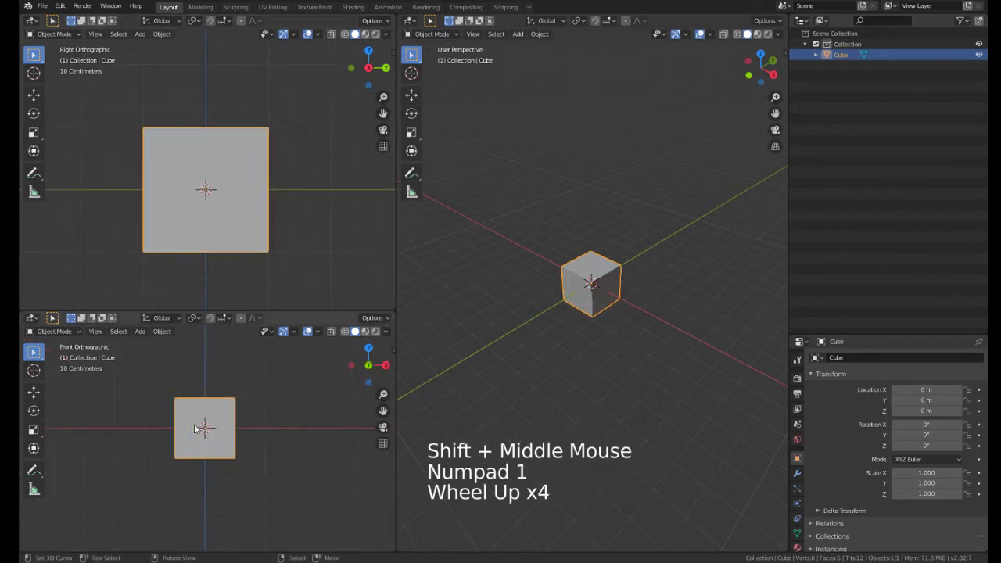
{"action": "middle_click_drag", "start_coordinate": [215, 394], "coordinate": [224, 418], "text": "shift"}
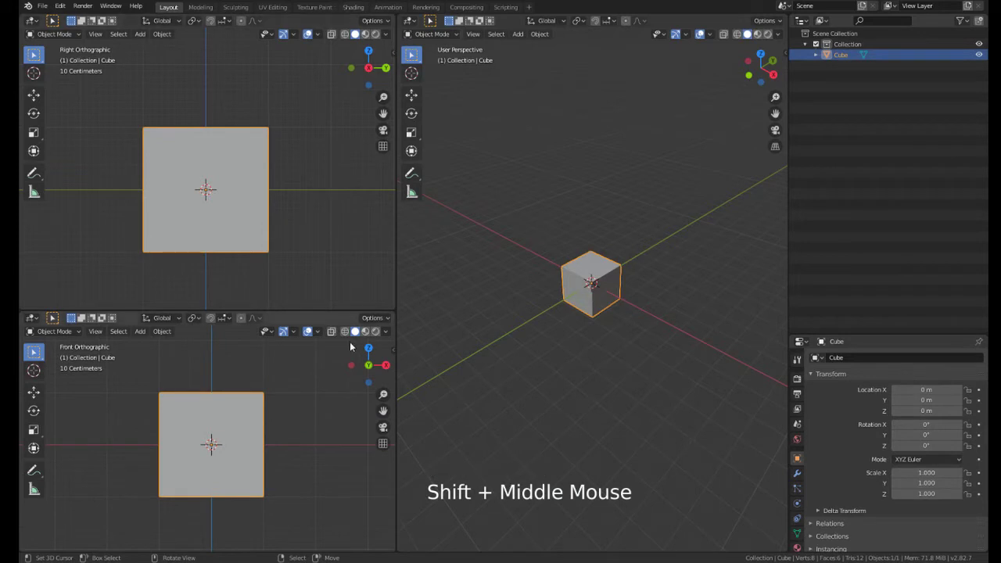
Step: Split the Right Orthographic viewport horizontally near its middle to get a third stacked viewport
{"action": "right_click", "coordinate": [314, 308]}
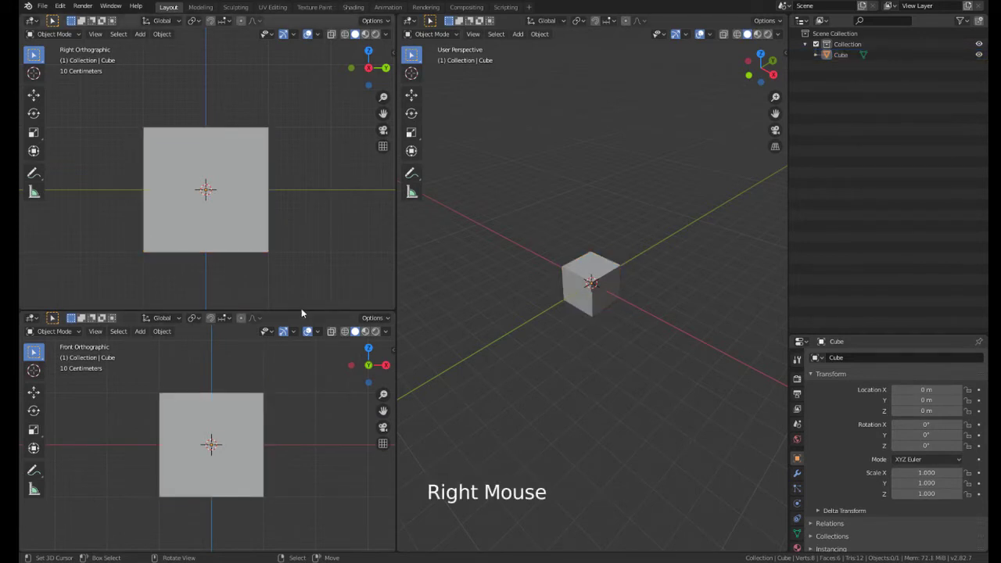
{"action": "right_click", "coordinate": [301, 311]}
{"action": "left_click", "coordinate": [281, 311]}
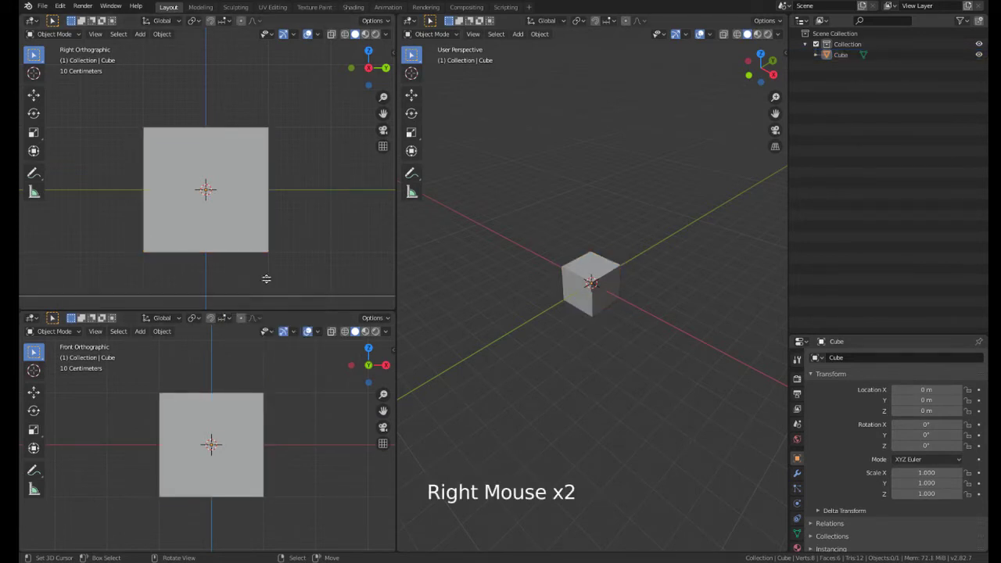
{"action": "left_click", "coordinate": [240, 186]}
{"action": "scroll", "coordinate": [209, 228], "scroll_direction": "down", "scroll_amount": 4}
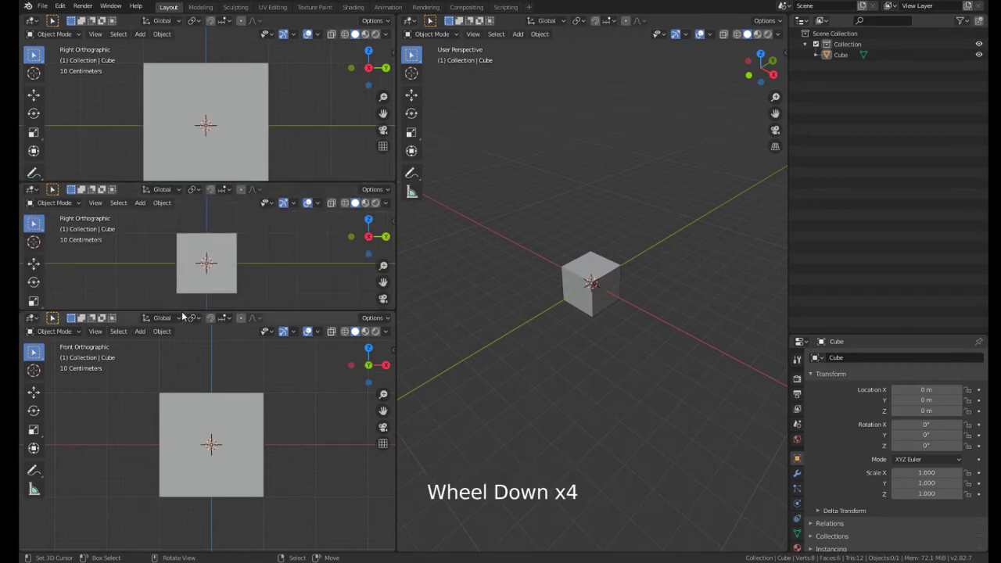
Step: Enlarge the new middle viewport downward and set it to the Top Orthographic view, recentring the cube in the Right Orthographic one
{"action": "left_click_drag", "start_coordinate": [177, 312], "coordinate": [178, 347]}
{"action": "key", "text": "KP_7"}
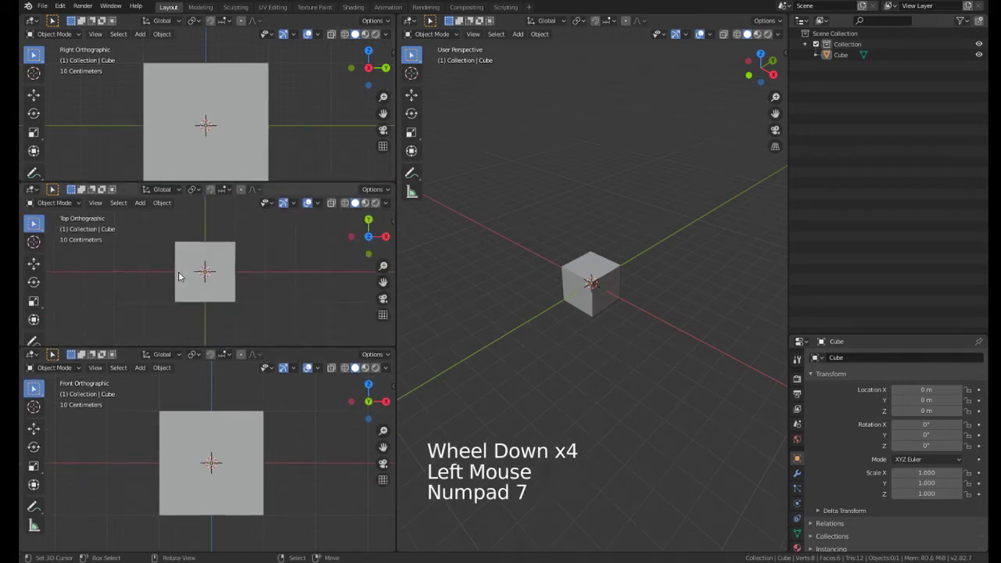
{"action": "scroll", "coordinate": [219, 101], "scroll_direction": "down", "scroll_amount": 3}
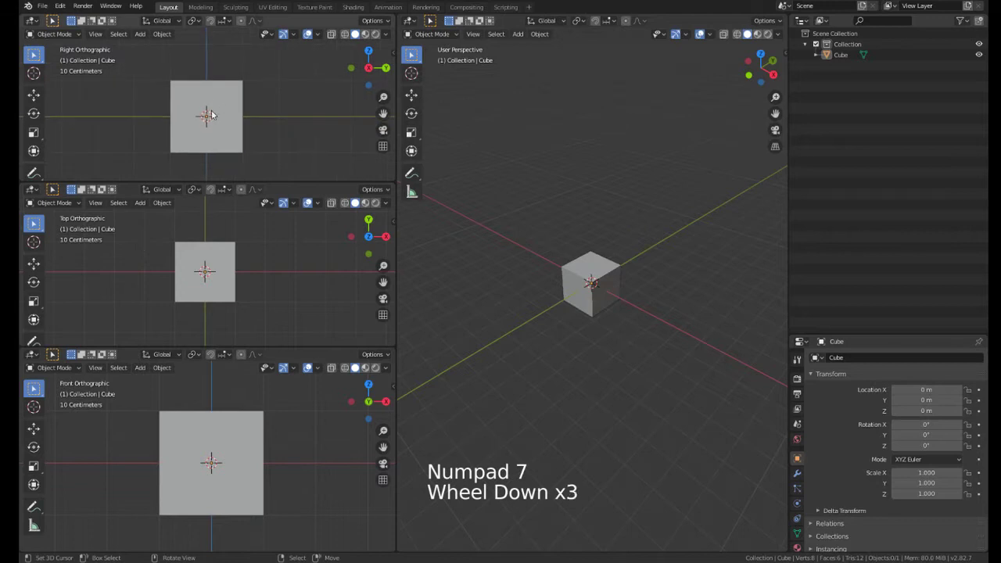
{"action": "middle_click_drag", "start_coordinate": [230, 154], "coordinate": [215, 125], "text": "shift"}
{"action": "scroll", "coordinate": [215, 125], "scroll_direction": "down", "scroll_amount": 1}
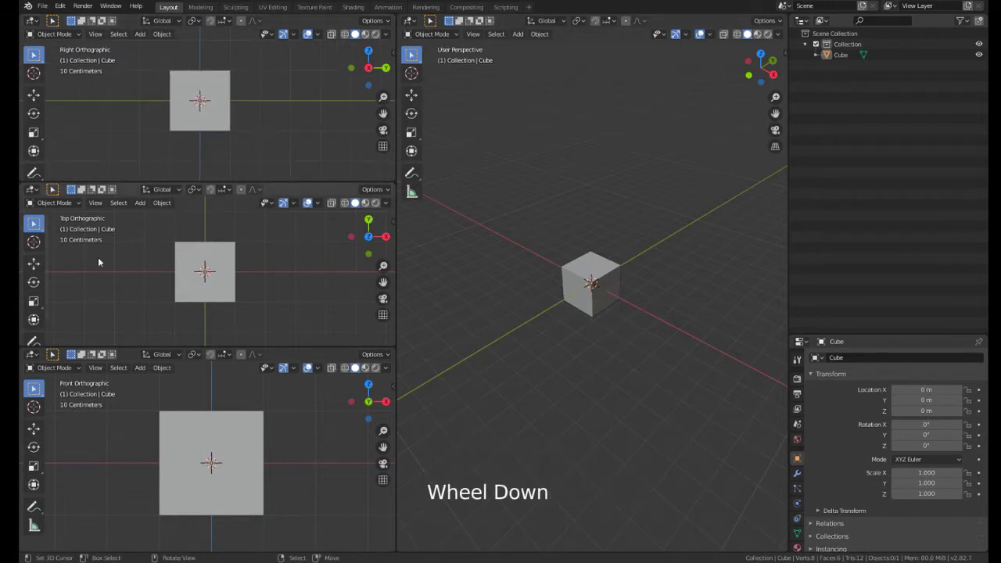
Step: Hide the toolbar in the Top, Front and Right Orthographic viewports
{"action": "key", "text": "t"}
{"action": "key", "text": "t"}
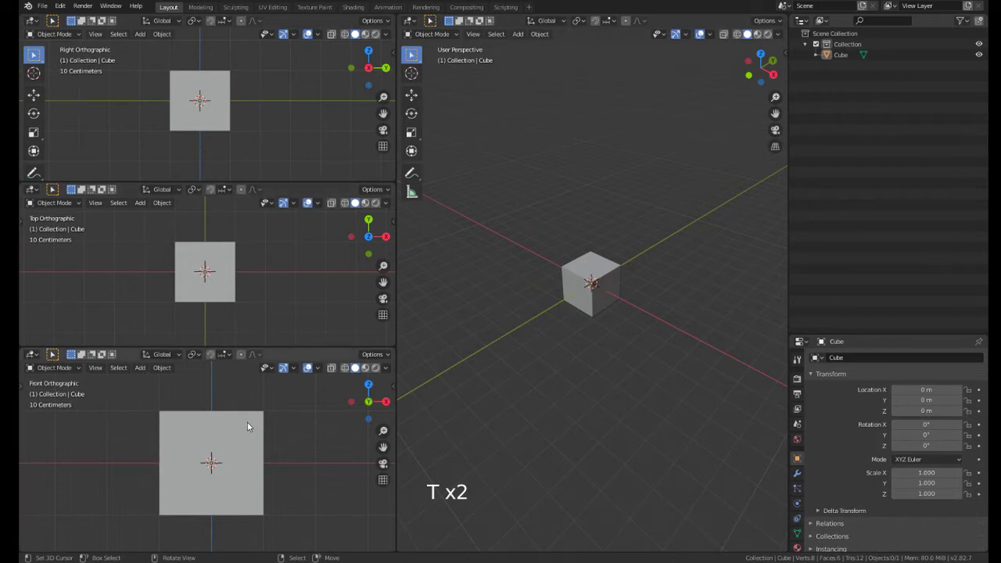
{"action": "key", "text": "n"}
{"action": "key", "text": "n"}
{"action": "key", "text": "t"}
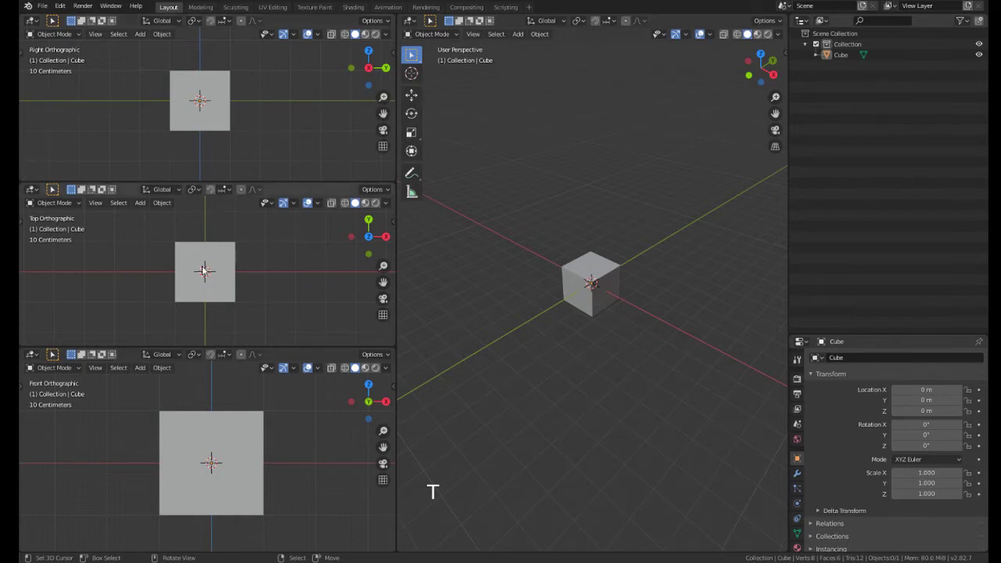
Step: Hide the headers of the Top, Right and Front Orthographic viewports
{"action": "right_click", "coordinate": [307, 193]}
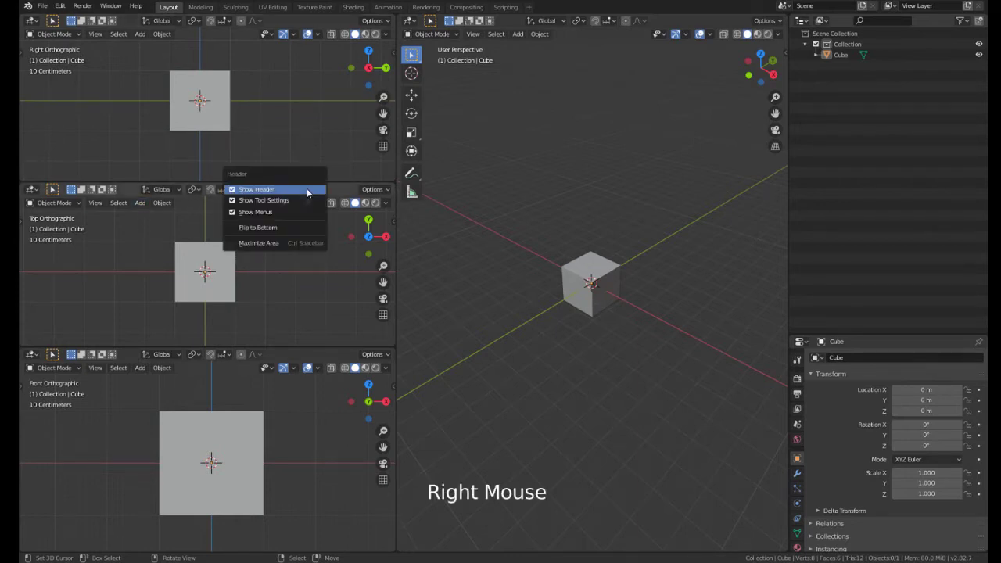
{"action": "left_click", "coordinate": [282, 193]}
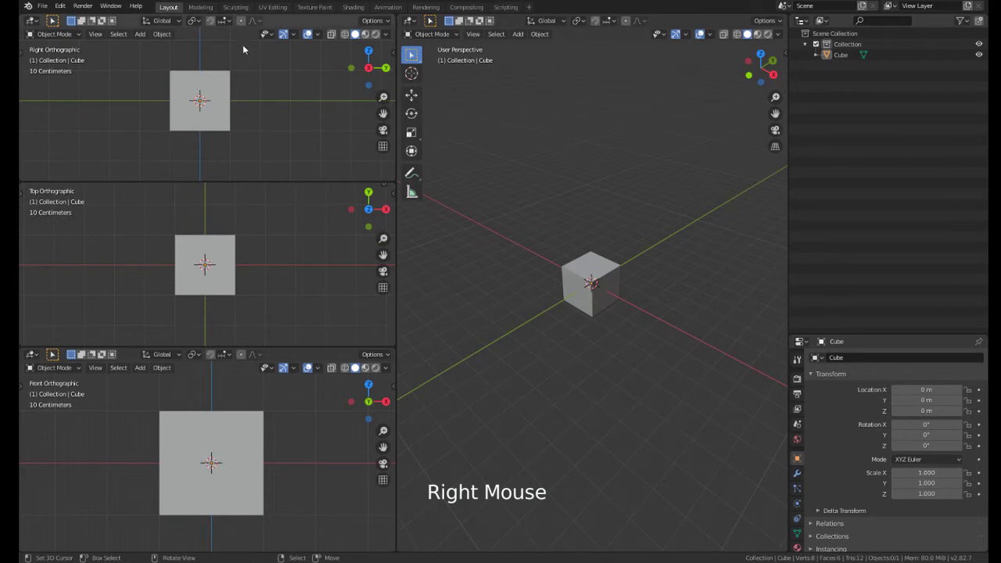
{"action": "right_click", "coordinate": [280, 22]}
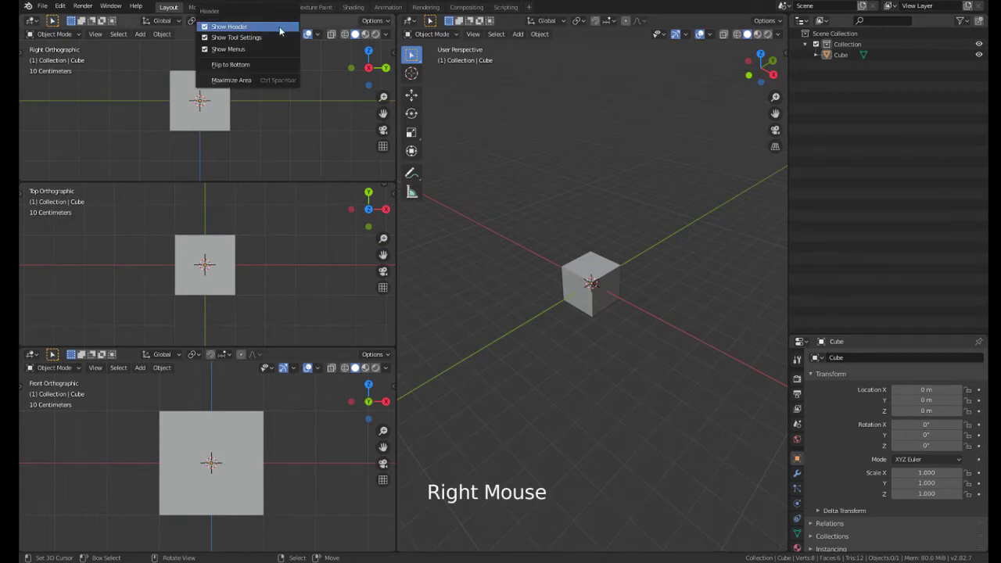
{"action": "left_click", "coordinate": [279, 28]}
{"action": "right_click", "coordinate": [285, 358]}
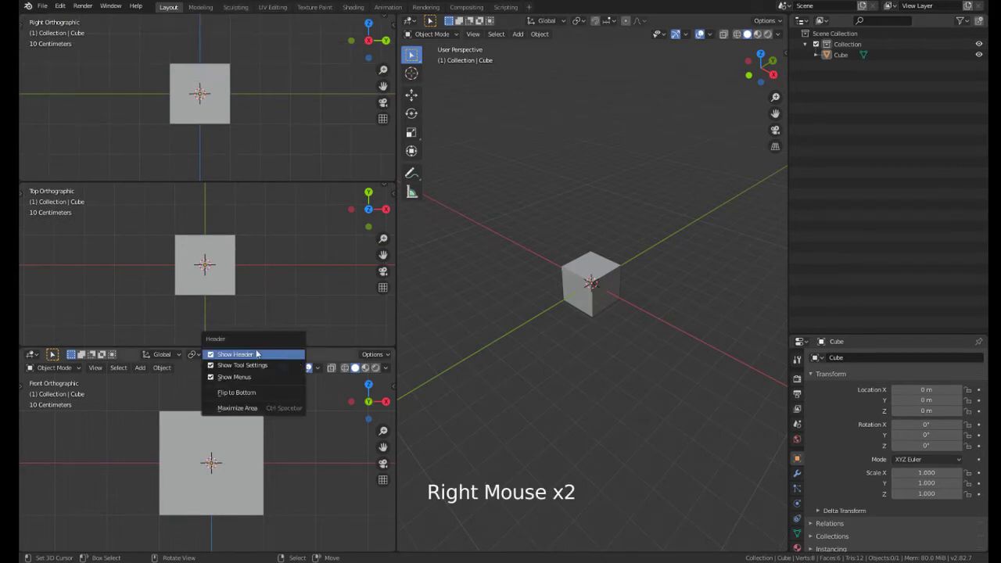
{"action": "left_click", "coordinate": [260, 352]}
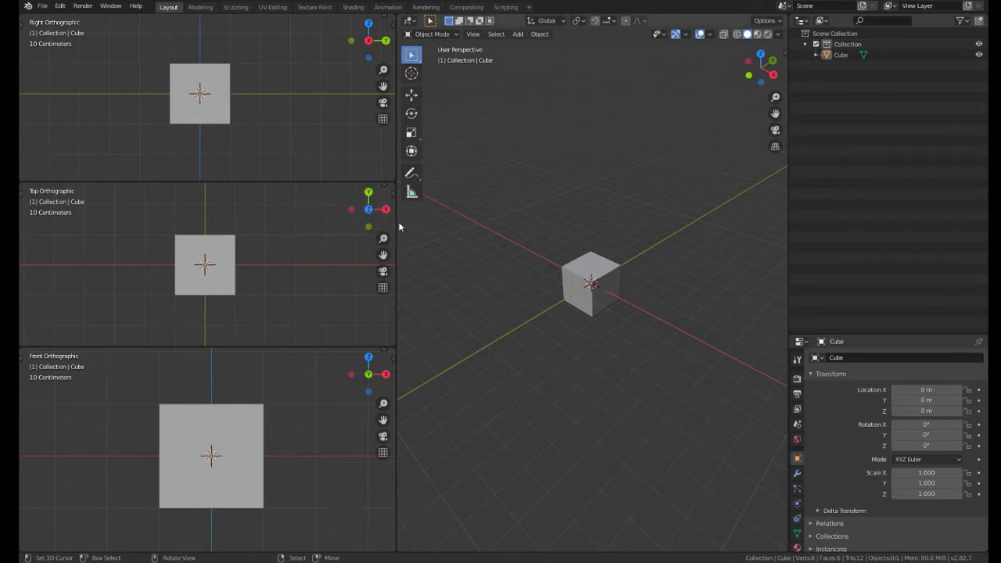
Step: Narrow the column of orthographic viewports to widen the perspective viewport, keeping the cube centred in the smaller views
{"action": "left_click_drag", "start_coordinate": [396, 222], "coordinate": [328, 222]}
{"action": "scroll", "coordinate": [194, 276], "scroll_direction": "up", "scroll_amount": 2}
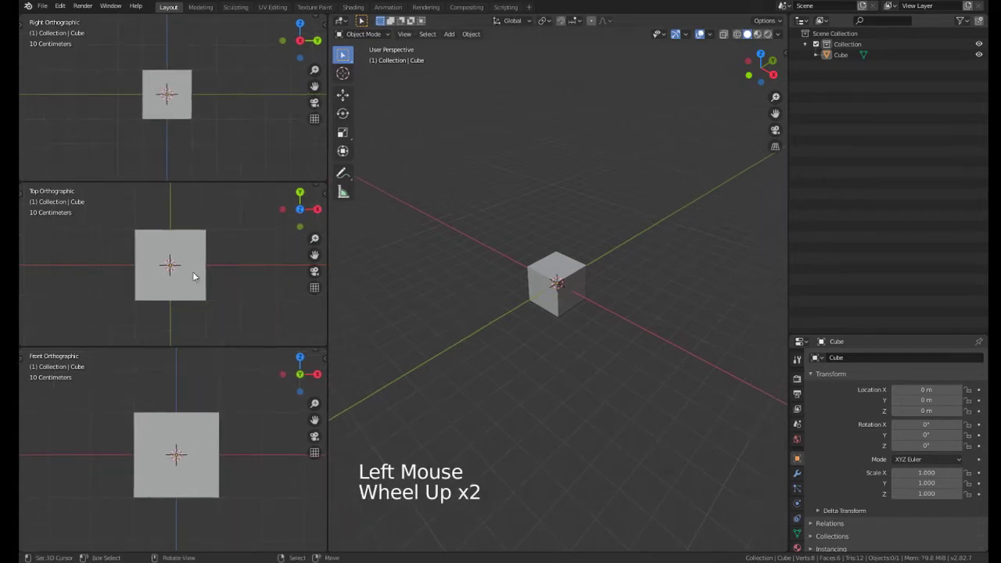
{"action": "scroll", "coordinate": [208, 129], "scroll_direction": "up", "scroll_amount": 2}
{"action": "middle_click_drag", "start_coordinate": [197, 115], "coordinate": [204, 120], "text": "shift"}
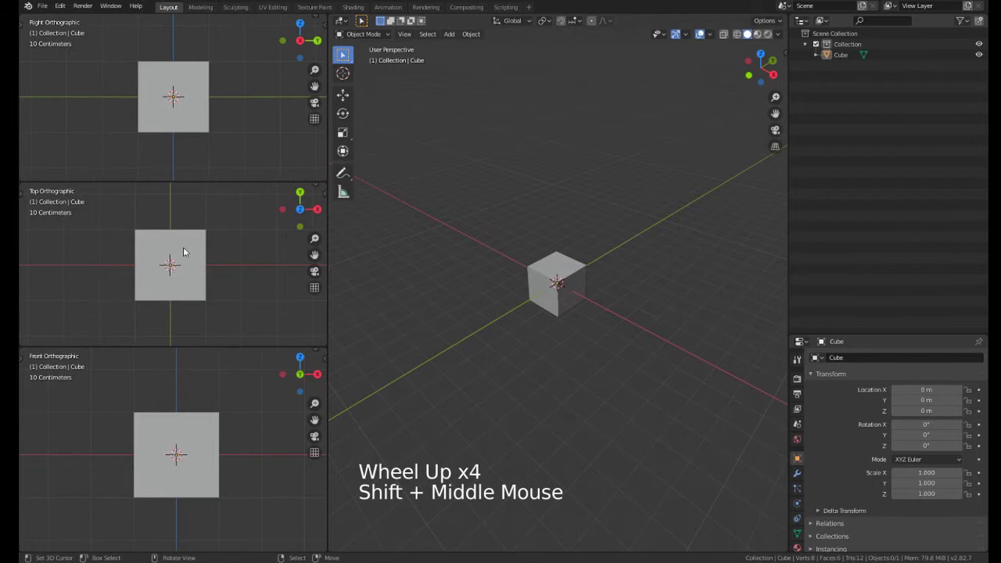
{"action": "scroll", "coordinate": [181, 252], "scroll_direction": "down", "scroll_amount": 1}
{"action": "scroll", "coordinate": [182, 252], "scroll_direction": "up", "scroll_amount": 1}
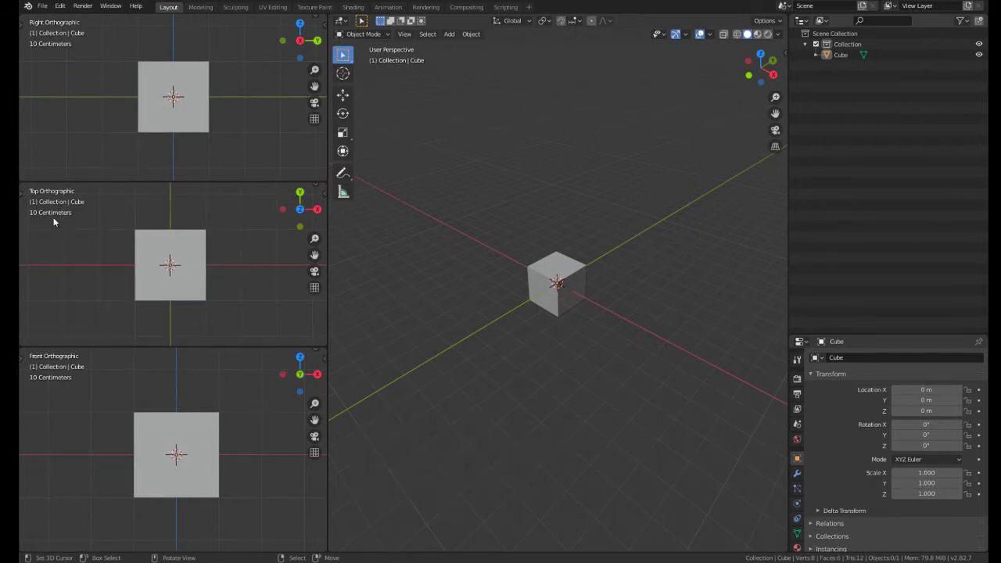
{"action": "middle_click_drag", "start_coordinate": [113, 405], "coordinate": [127, 379], "text": "shift"}
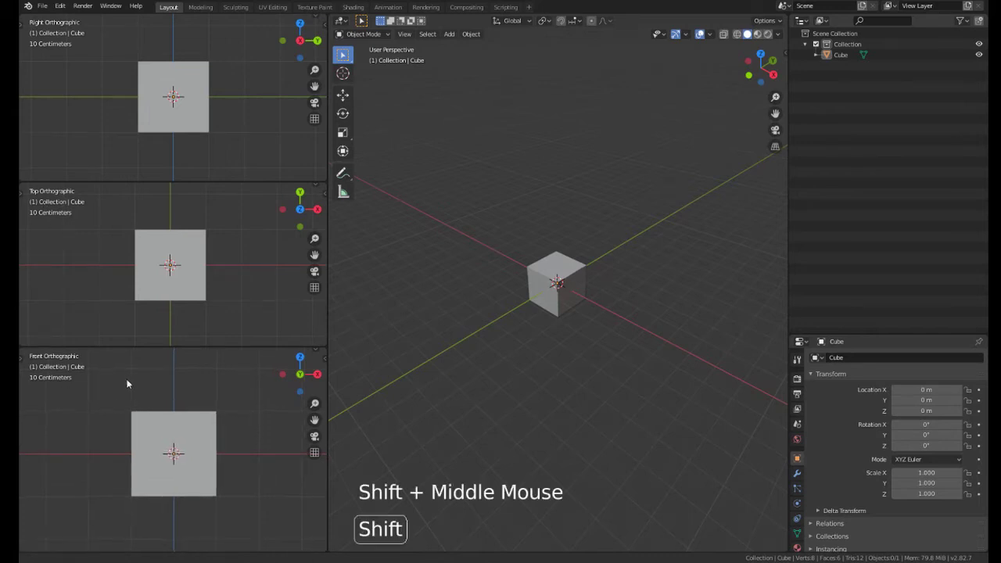
Step: Select the cube in the Right Orthographic viewport
{"action": "scroll", "coordinate": [178, 78], "scroll_direction": "down", "scroll_amount": 1}
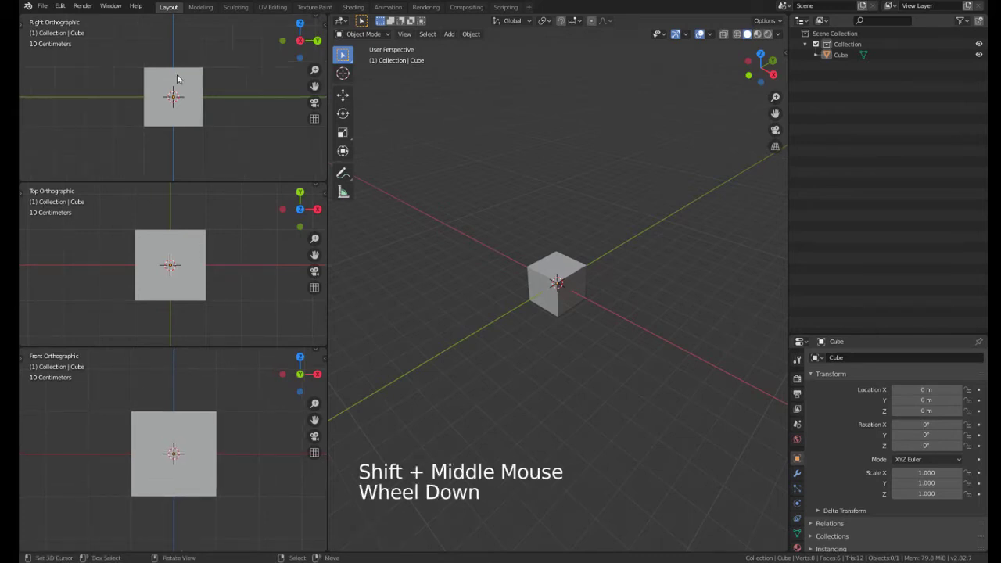
{"action": "right_click", "coordinate": [178, 78]}
{"action": "scroll", "coordinate": [178, 78], "scroll_direction": "down", "scroll_amount": 1}
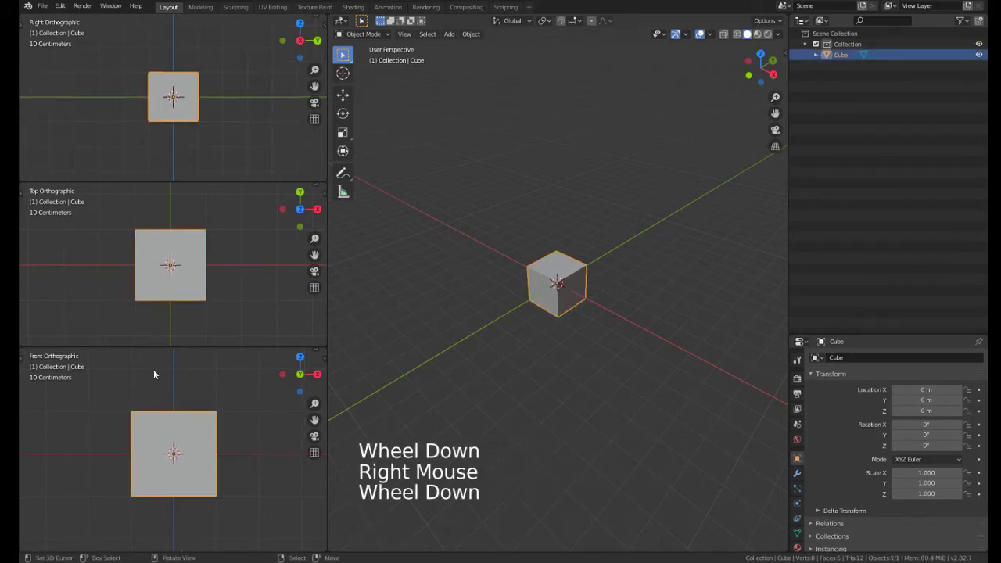
Step: Try moving the cube within the Top Orthographic viewport, cancelling each move to keep it at the origin
{"action": "scroll", "coordinate": [565, 312], "scroll_direction": "up", "scroll_amount": 4}
{"action": "scroll", "coordinate": [184, 290], "scroll_direction": "down", "scroll_amount": 2}
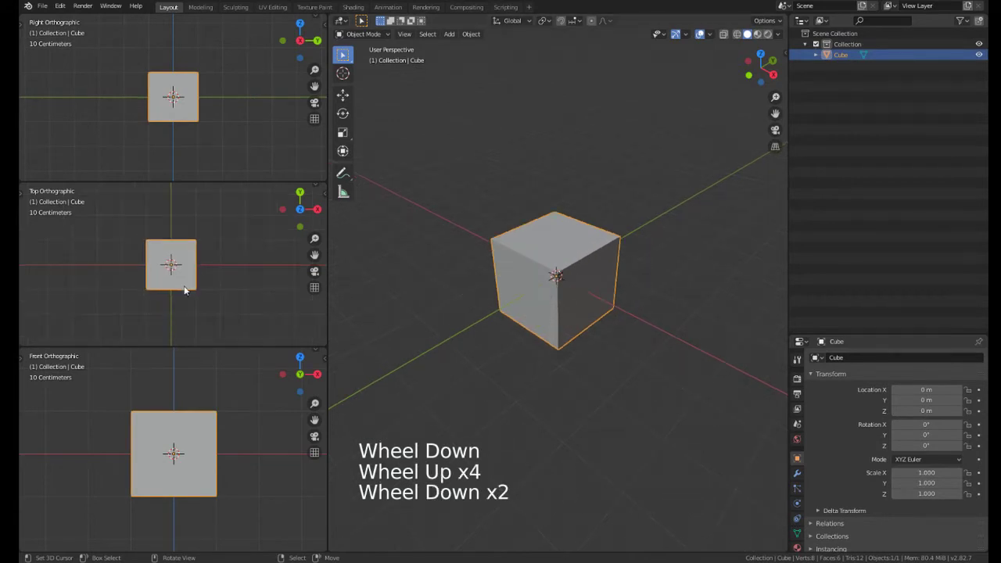
{"action": "key", "text": "g"}
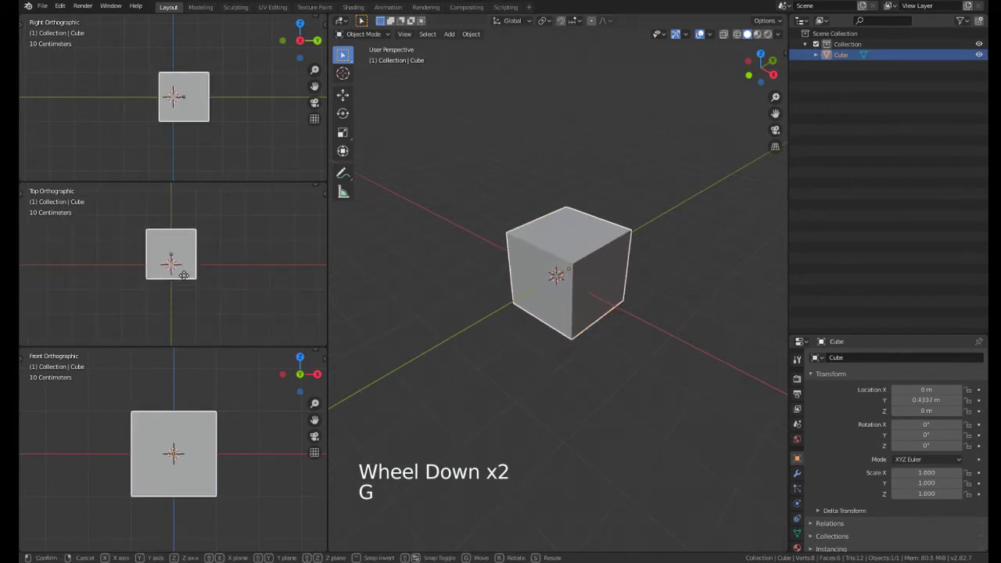
{"action": "right_click", "coordinate": [179, 287]}
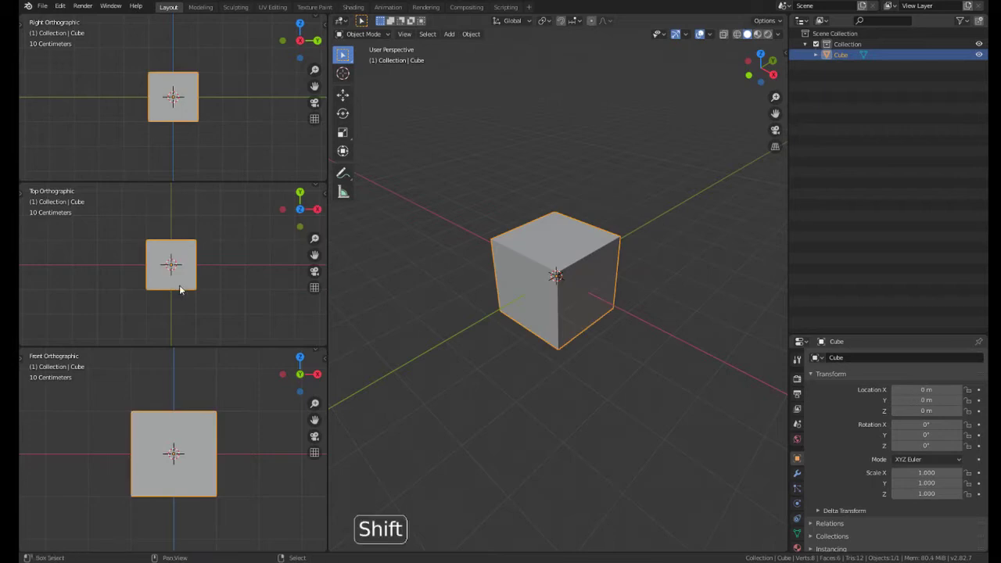
{"action": "middle_click_drag", "start_coordinate": [179, 286], "coordinate": [165, 308], "text": "shift"}
{"action": "key", "text": "g"}
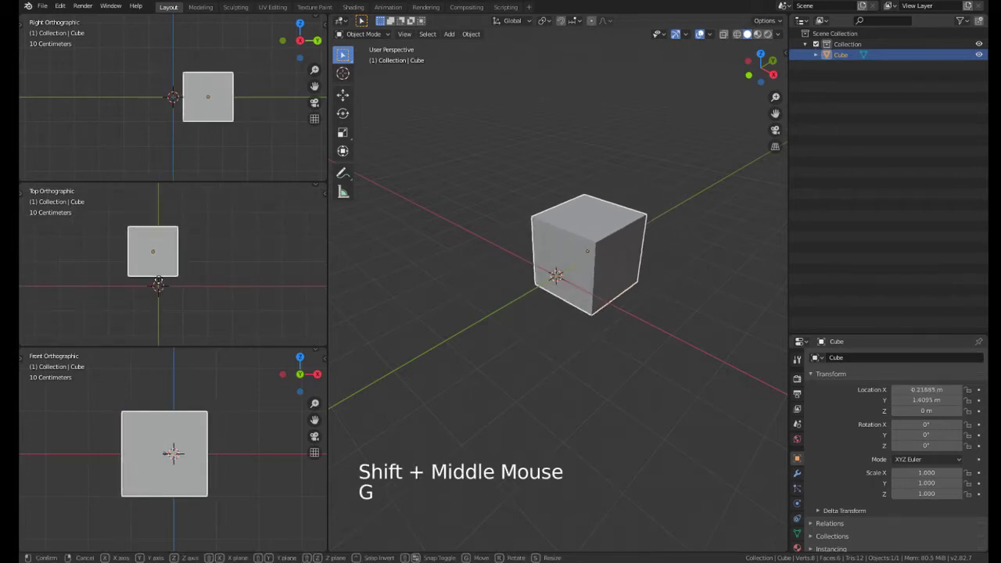
{"action": "right_click", "coordinate": [155, 467]}
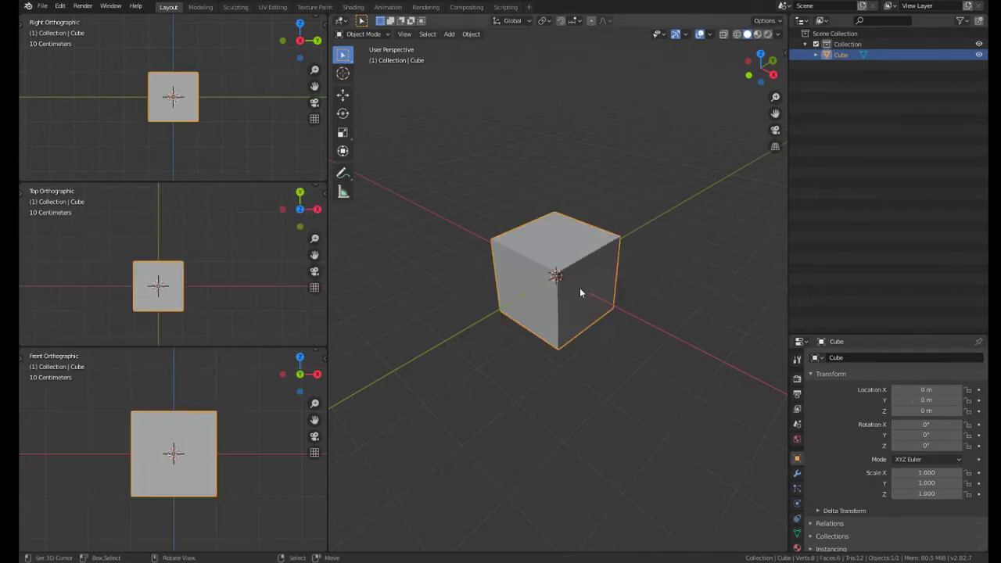
Step: Try moving the cube freely in the perspective viewport from several viewing angles, cancelling each move
{"action": "middle_click_drag", "start_coordinate": [580, 293], "coordinate": [558, 270]}
{"action": "middle_click_drag", "start_coordinate": [493, 258], "coordinate": [625, 342]}
{"action": "key", "text": "g"}
{"action": "right_click", "coordinate": [585, 231]}
{"action": "middle_click_drag", "start_coordinate": [556, 305], "coordinate": [602, 285]}
{"action": "key", "text": "g"}
{"action": "right_click", "coordinate": [576, 203]}
{"action": "middle_click_drag", "start_coordinate": [576, 203], "coordinate": [676, 273]}
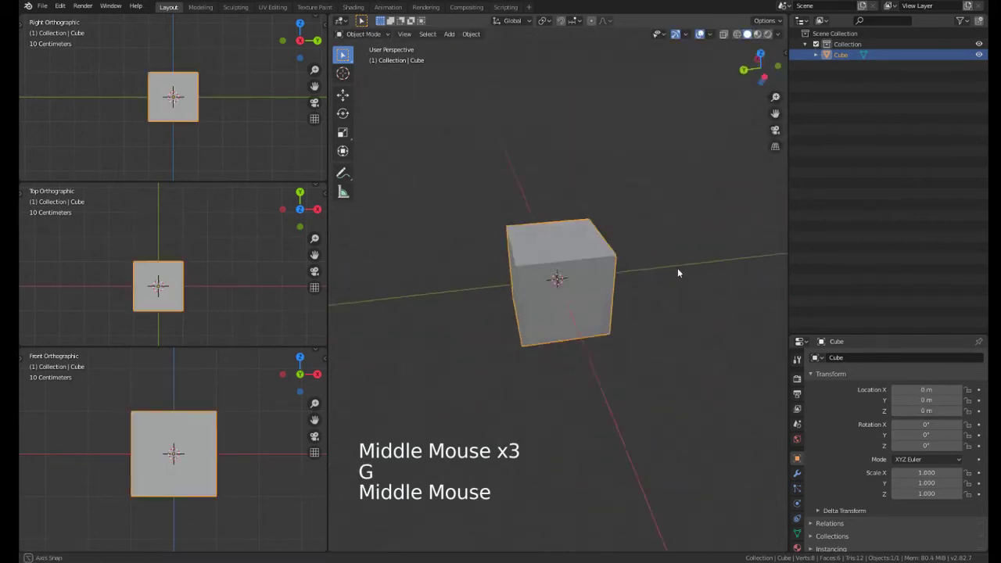
{"action": "key", "text": "g"}
{"action": "right_click", "coordinate": [665, 216]}
{"action": "middle_click_drag", "start_coordinate": [665, 216], "coordinate": [547, 287]}
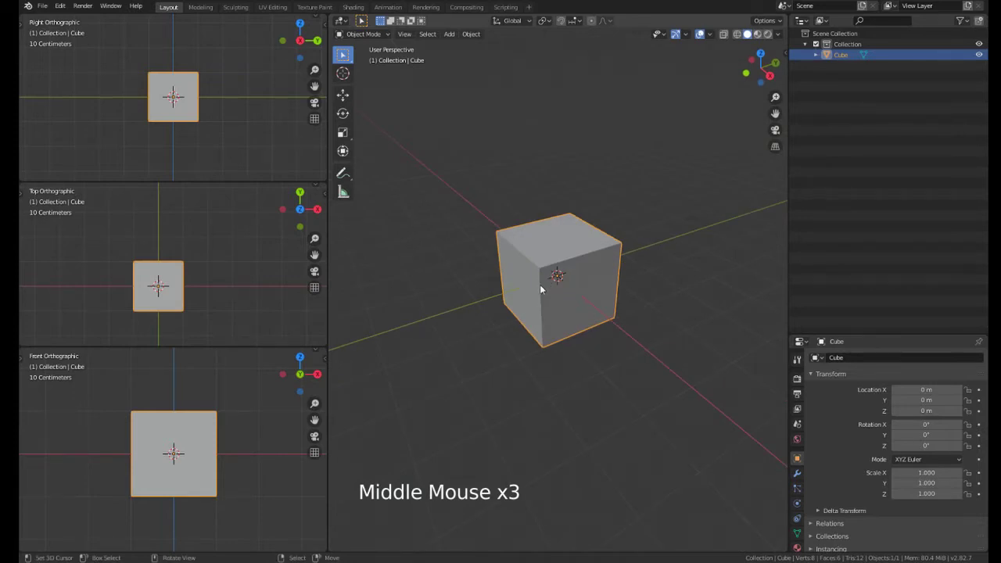
{"action": "middle_click_drag", "start_coordinate": [536, 279], "coordinate": [534, 248]}
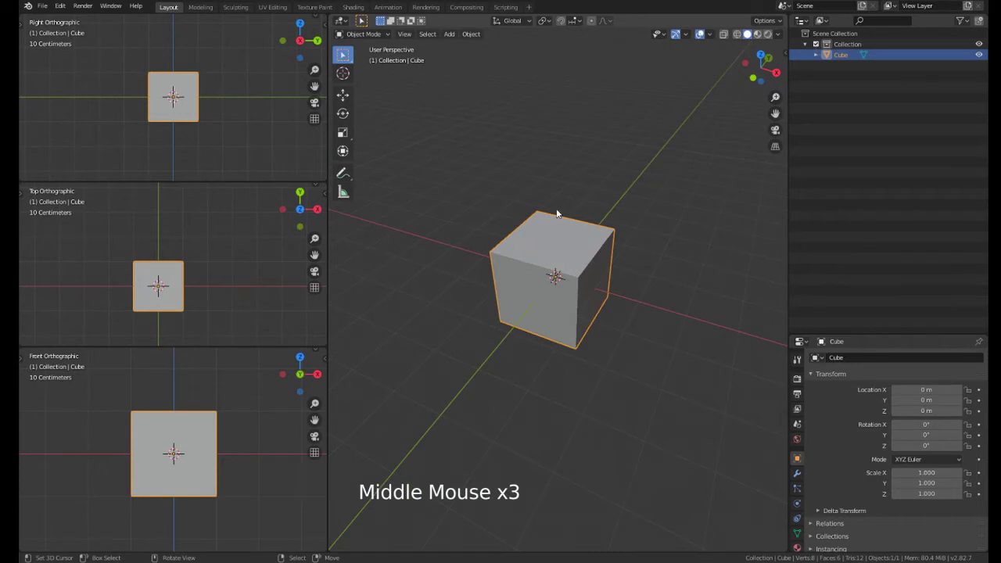
{"action": "middle_click_drag", "start_coordinate": [556, 214], "coordinate": [555, 251]}
{"action": "key", "text": "g"}
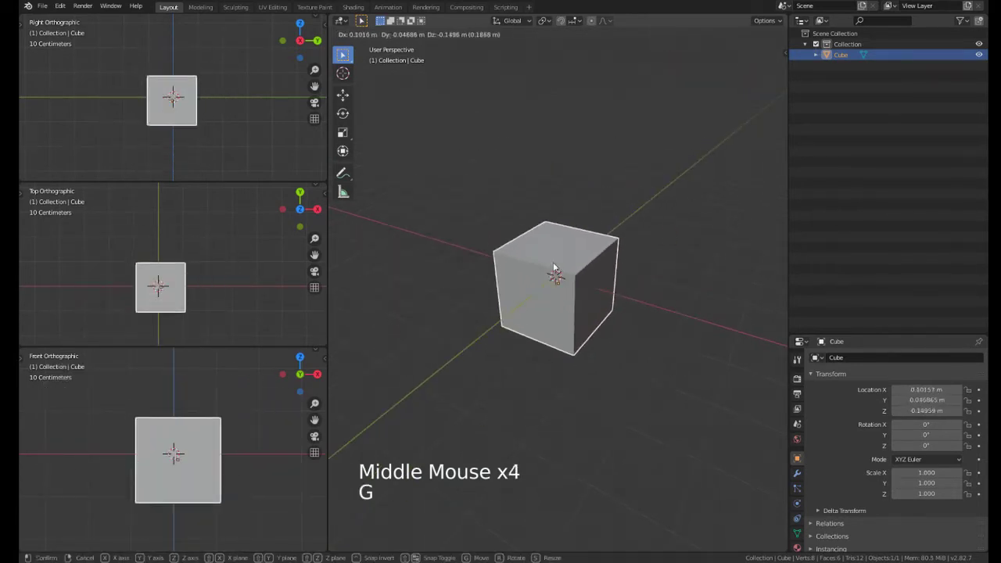
{"action": "middle_click", "coordinate": [554, 269]}
Step: Try rotating the cube freely in the perspective viewport from different viewing angles, cancelling each rotation
{"action": "key", "text": "r"}
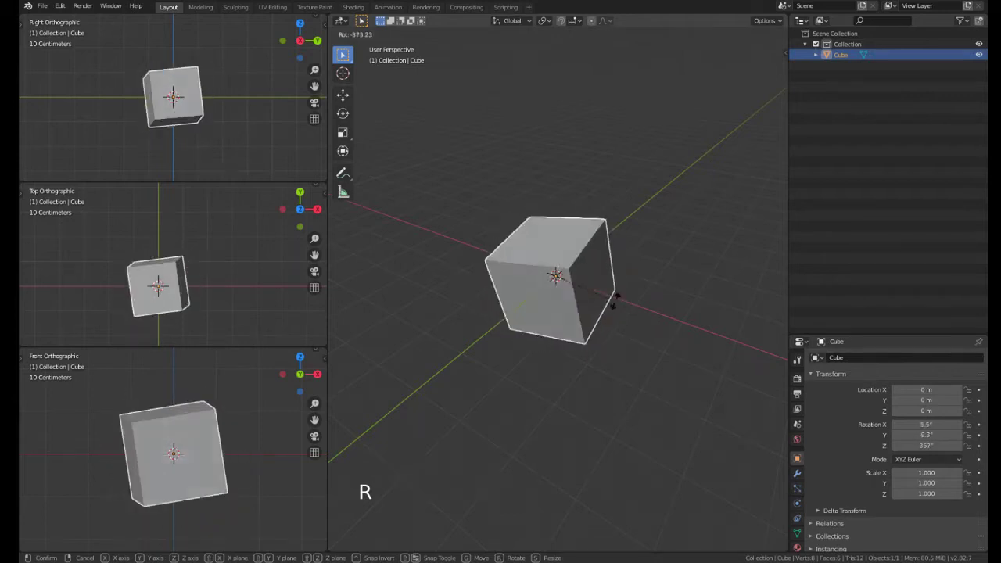
{"action": "middle_click", "coordinate": [552, 276]}
{"action": "middle_click_drag", "start_coordinate": [552, 276], "coordinate": [711, 279]}
{"action": "key", "text": "r"}
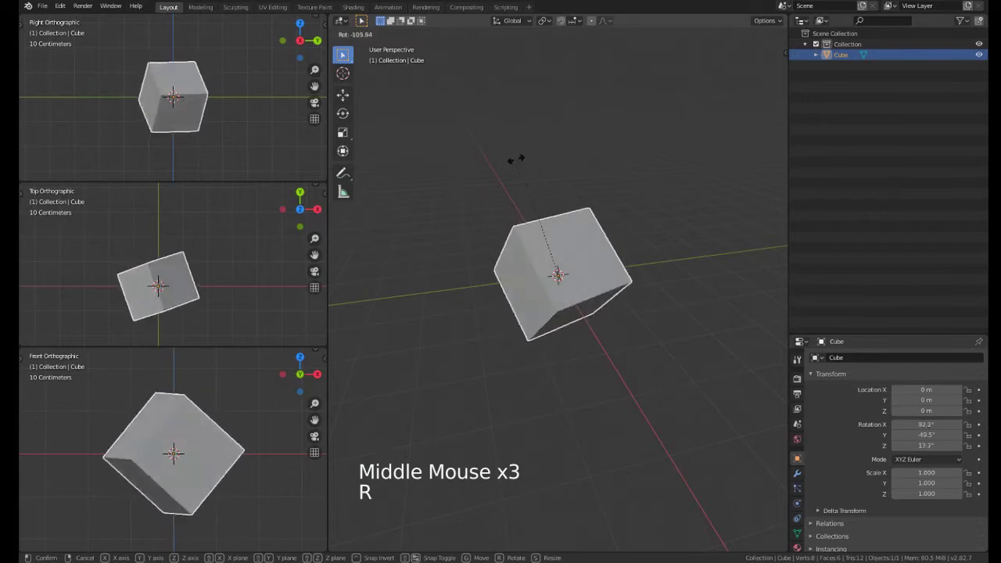
{"action": "right_click", "coordinate": [553, 339]}
{"action": "key", "text": "r"}
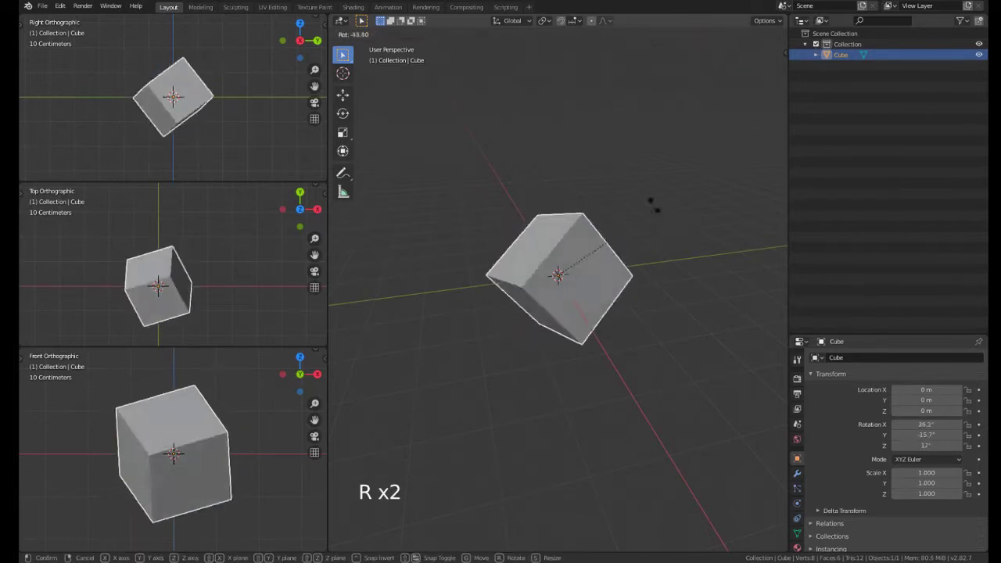
{"action": "right_click", "coordinate": [652, 205]}
Step: Try rotating the cube about its Z axis in the Top Orthographic viewport, cancelling each rotation
{"action": "scroll", "coordinate": [223, 295], "scroll_direction": "up", "scroll_amount": 1}
{"action": "scroll", "coordinate": [222, 295], "scroll_direction": "down", "scroll_amount": 1}
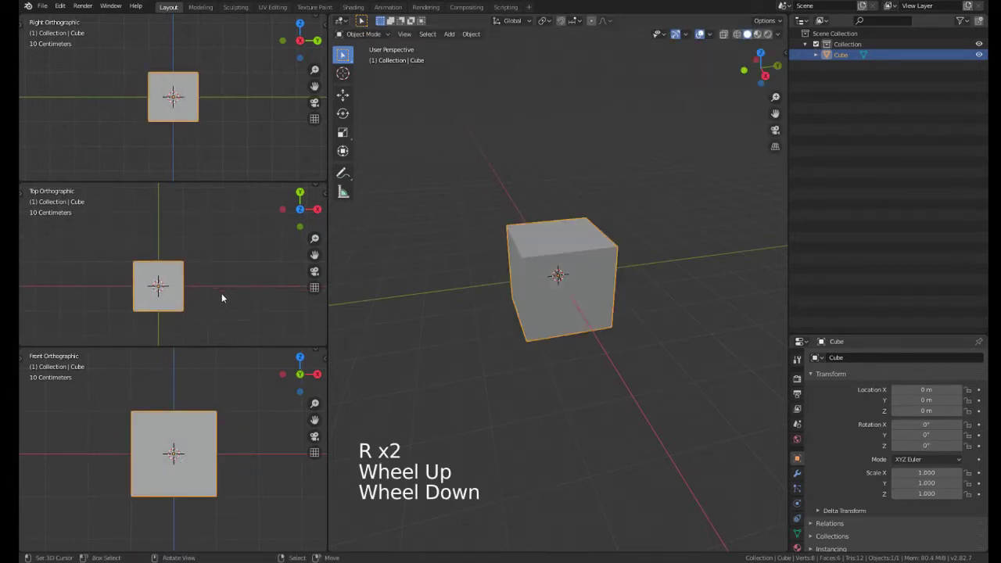
{"action": "key", "text": "r"}
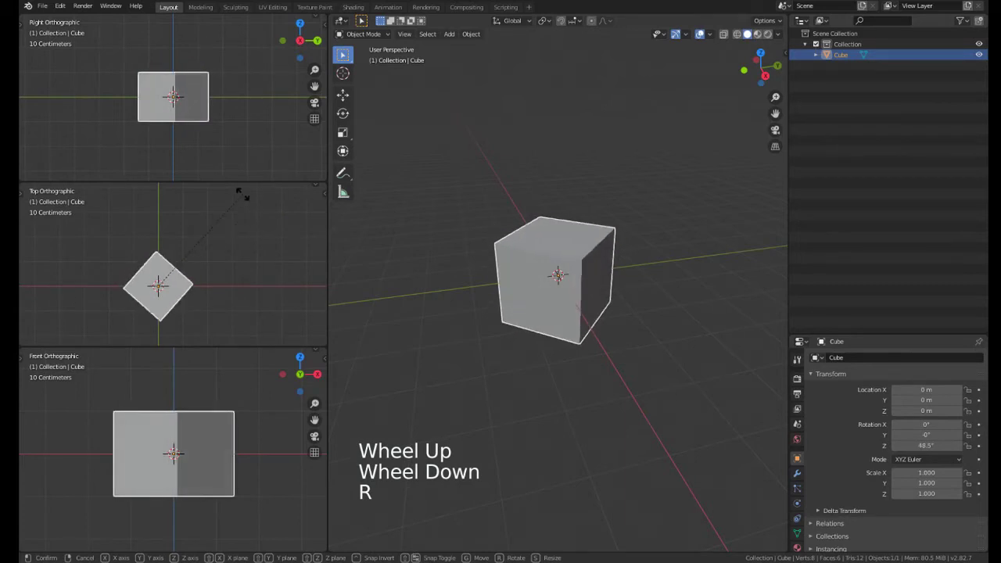
{"action": "right_click", "coordinate": [183, 268]}
{"action": "key", "text": "r"}
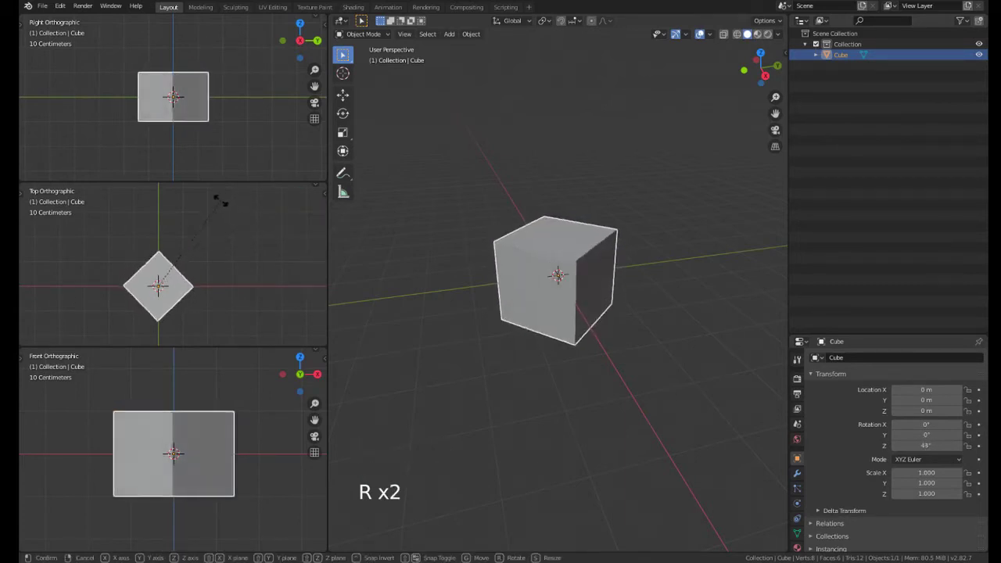
{"action": "right_click", "coordinate": [247, 385]}
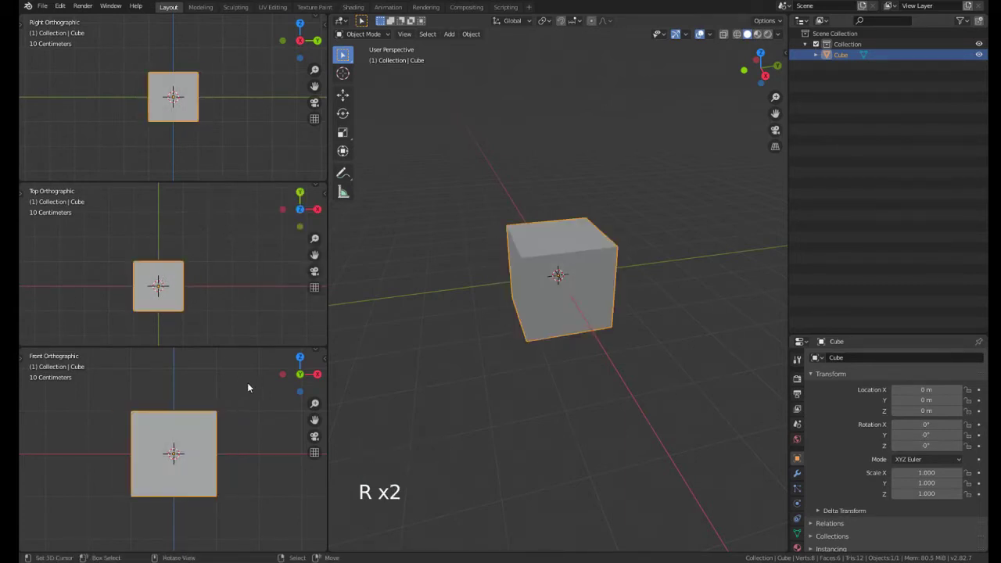
Step: Rotate the cube 45° about the Y axis in the Front Orthographic viewport, inspect it in perspective and undo the rotation
{"action": "scroll", "coordinate": [222, 454], "scroll_direction": "down", "scroll_amount": 1}
{"action": "scroll", "coordinate": [226, 434], "scroll_direction": "up", "scroll_amount": 1}
{"action": "key", "text": "r"}
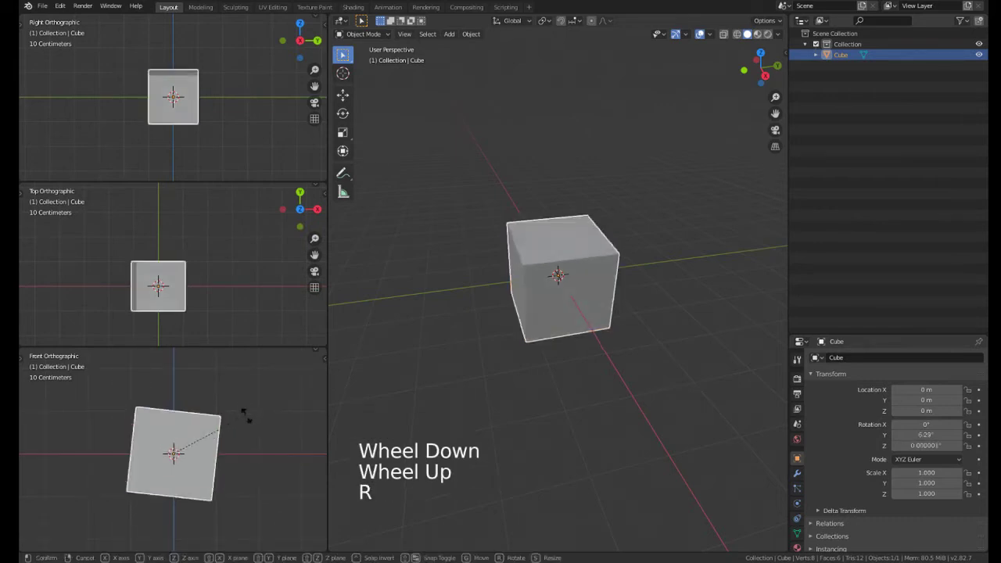
{"action": "left_click", "coordinate": [251, 466]}
{"action": "middle_click_drag", "start_coordinate": [393, 422], "coordinate": [469, 410]}
{"action": "scroll", "coordinate": [173, 452], "scroll_direction": "down", "scroll_amount": 1}
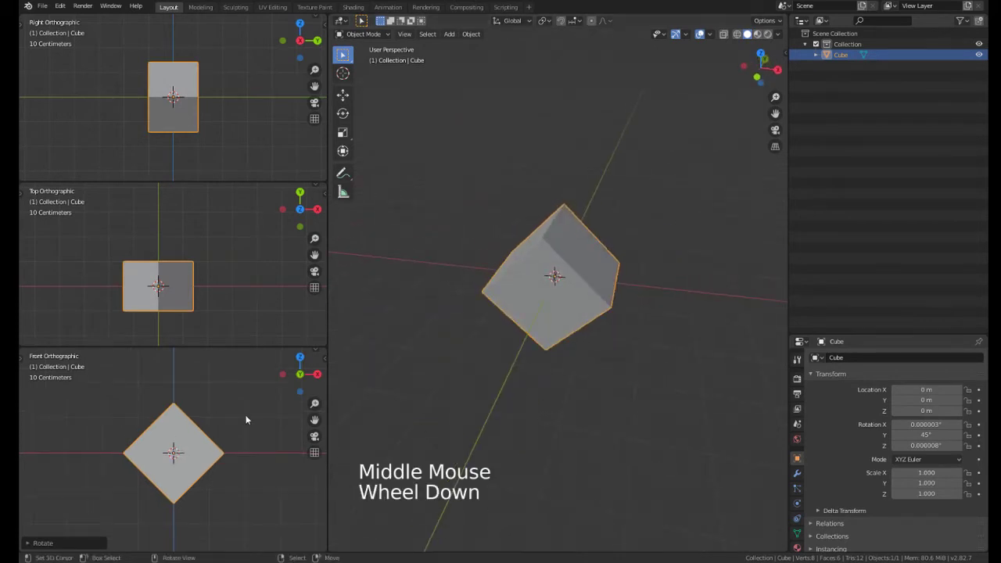
{"action": "key", "text": "ctrl+z"}
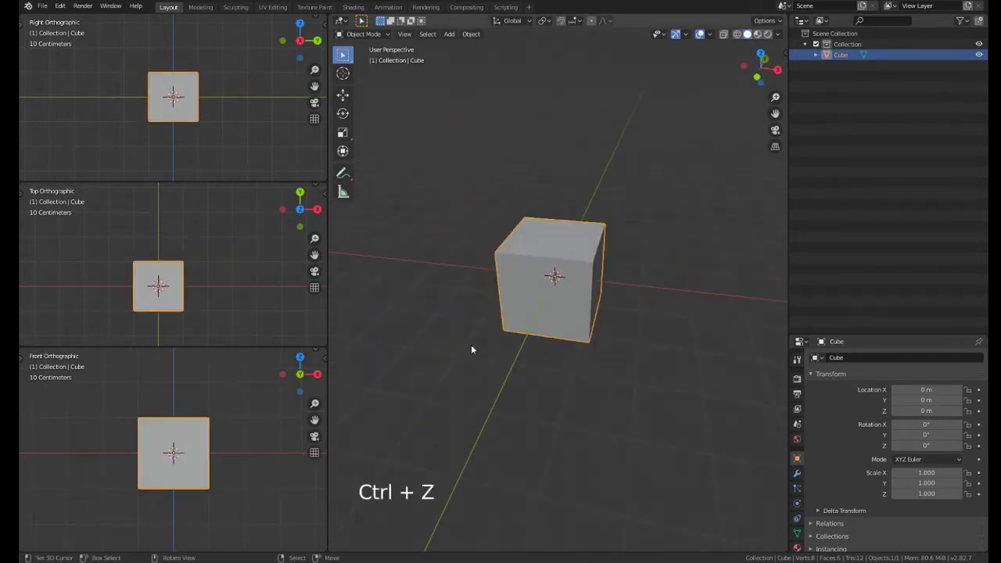
Step: Try scaling the cube uniformly in the perspective viewport, once larger and once smaller, cancelling each scale
{"action": "middle_click_drag", "start_coordinate": [470, 350], "coordinate": [566, 319]}
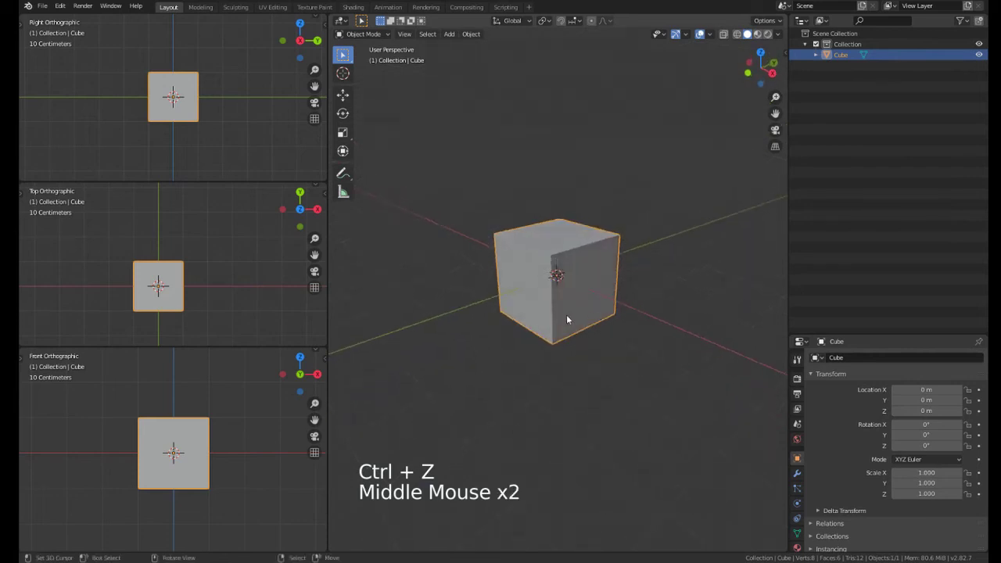
{"action": "scroll", "coordinate": [567, 318], "scroll_direction": "up", "scroll_amount": 1}
{"action": "scroll", "coordinate": [567, 318], "scroll_direction": "down", "scroll_amount": 1}
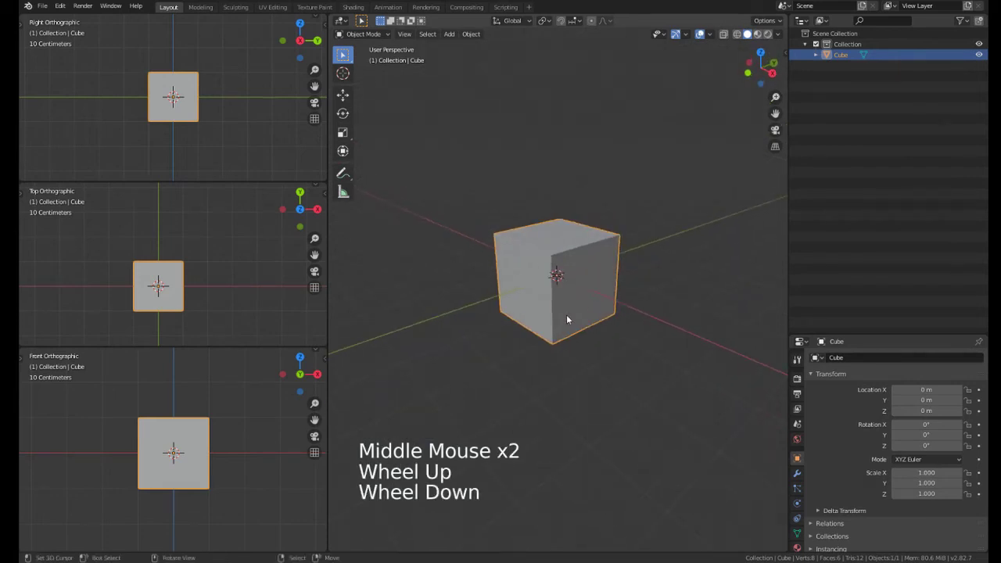
{"action": "key", "text": "s"}
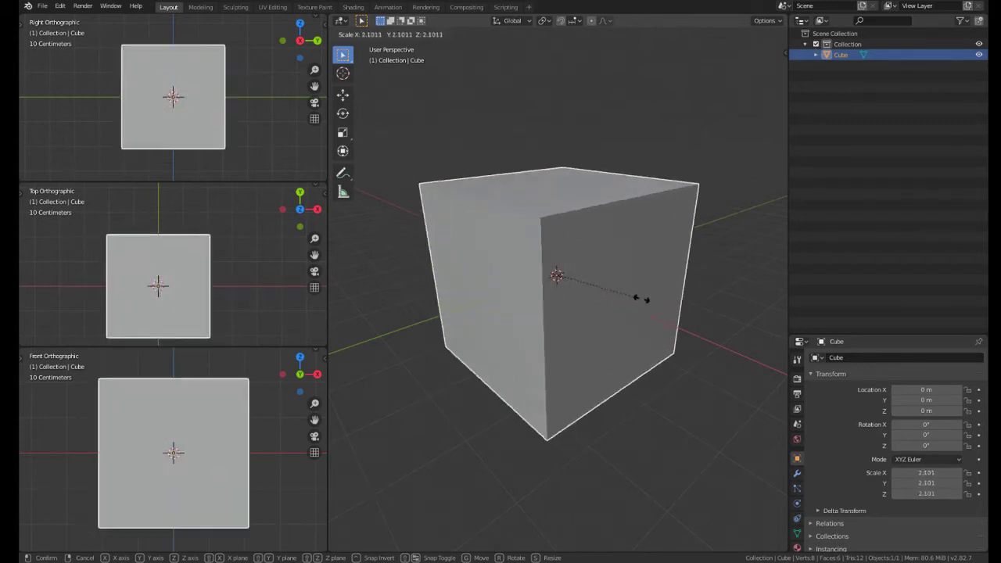
{"action": "right_click", "coordinate": [578, 296]}
{"action": "middle_click_drag", "start_coordinate": [578, 295], "coordinate": [600, 358]}
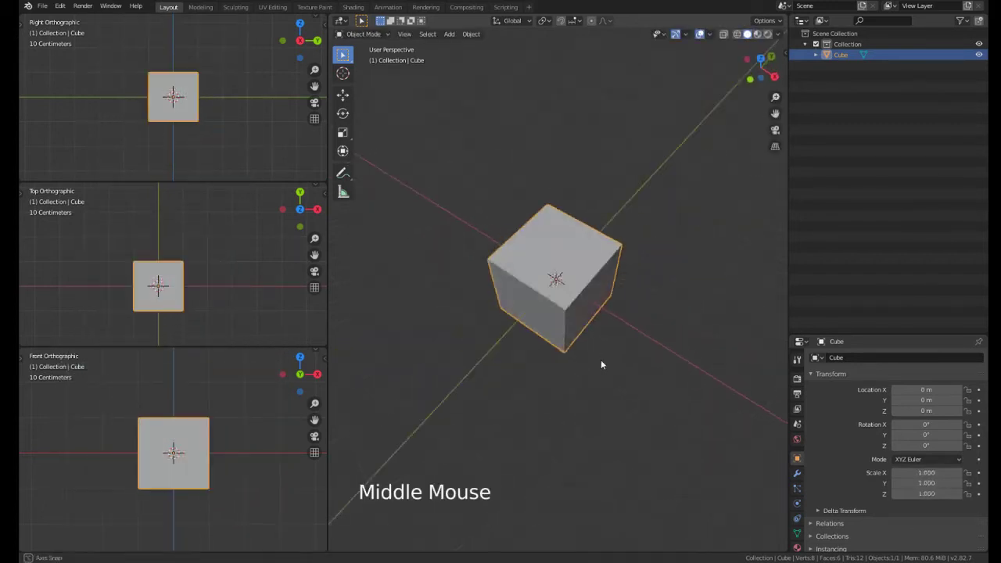
{"action": "scroll", "coordinate": [592, 344], "scroll_direction": "down", "scroll_amount": 2}
{"action": "key", "text": "s"}
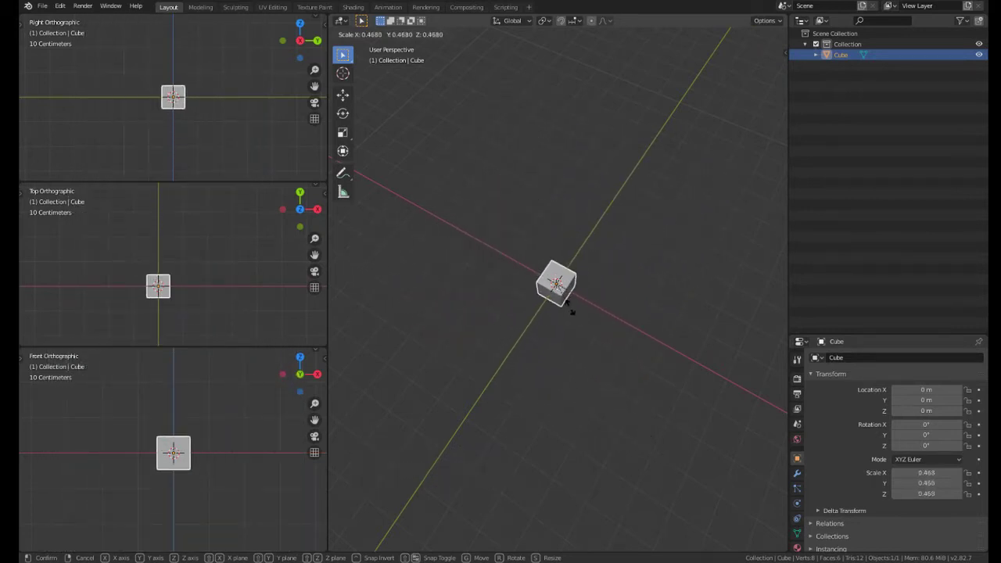
{"action": "right_click", "coordinate": [462, 323]}
{"action": "middle_click_drag", "start_coordinate": [464, 323], "coordinate": [553, 329]}
{"action": "scroll", "coordinate": [558, 344], "scroll_direction": "up", "scroll_amount": 1}
{"action": "scroll", "coordinate": [558, 340], "scroll_direction": "up", "scroll_amount": 3}
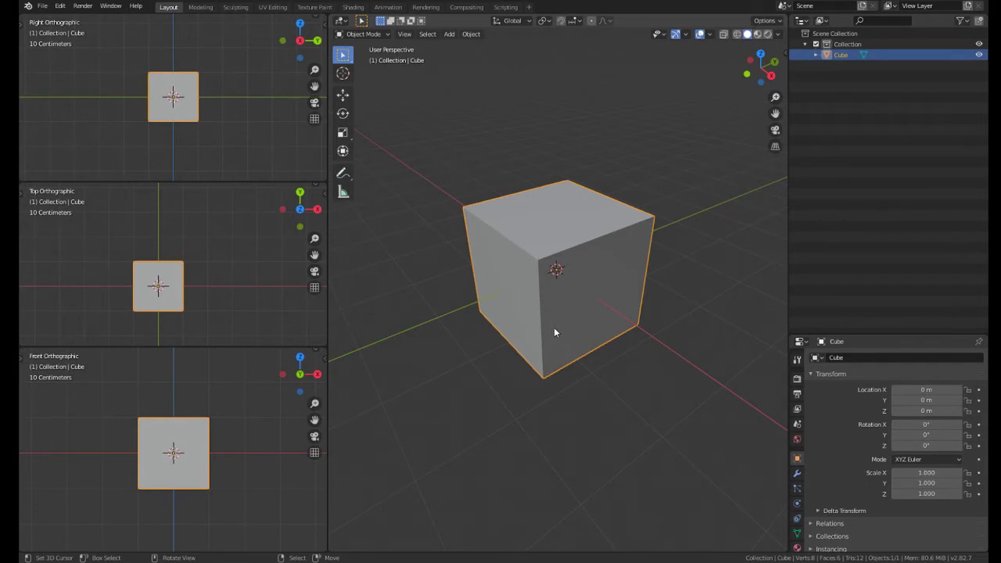
Step: Try moving, rotating and scaling the cube in turn in the perspective viewport, cancelling each transform
{"action": "key", "text": "g"}
{"action": "right_click", "coordinate": [652, 370]}
{"action": "key", "text": "r"}
{"action": "right_click", "coordinate": [603, 378]}
{"action": "key", "text": "s"}
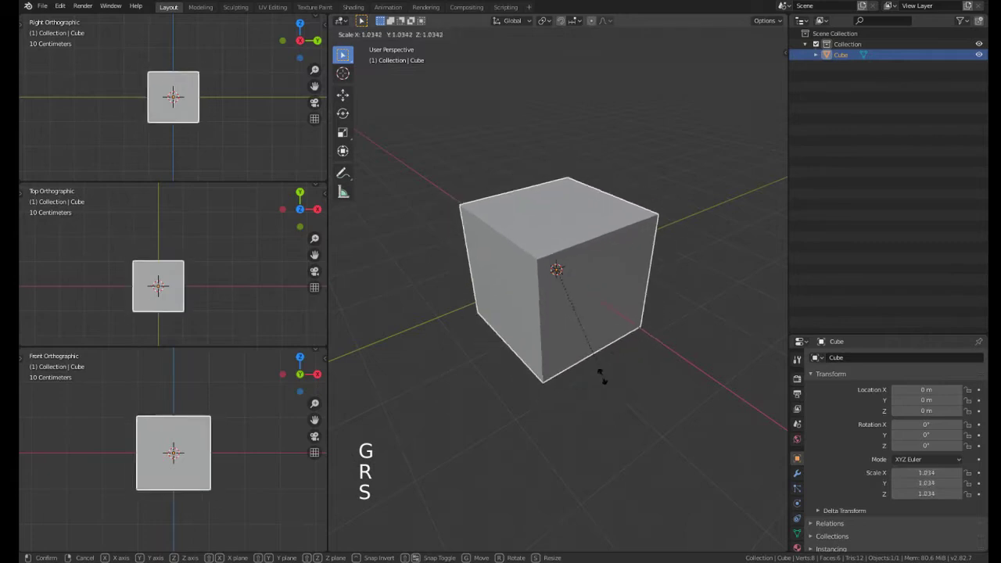
{"action": "right_click", "coordinate": [605, 381]}
Step: Examine the cube from many angles in the perspective viewport and compare its orientation with the navigation gizmo's axes
{"action": "middle_click_drag", "start_coordinate": [609, 383], "coordinate": [559, 317]}
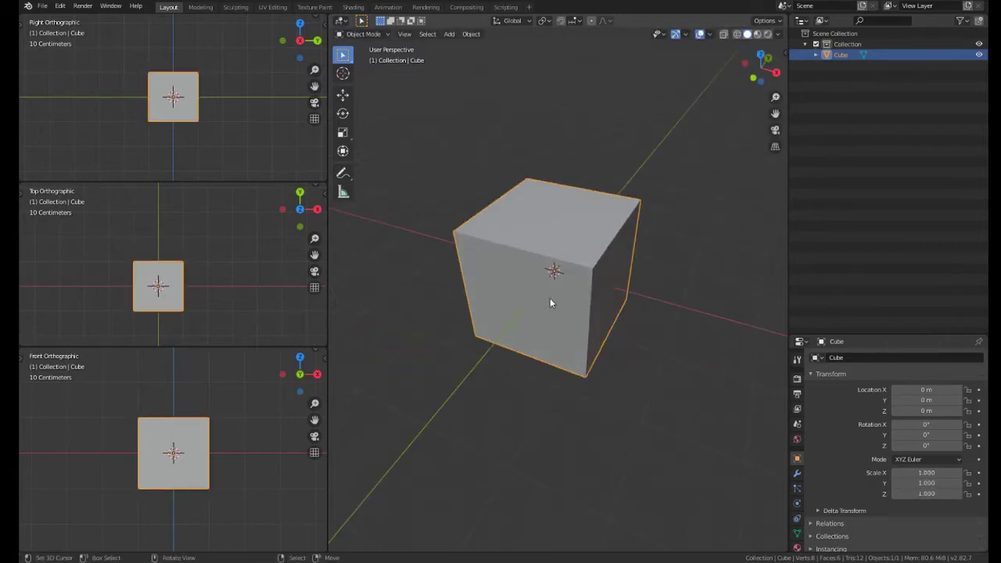
{"action": "middle_click_drag", "start_coordinate": [550, 299], "coordinate": [532, 234]}
{"action": "middle_click_drag", "start_coordinate": [553, 161], "coordinate": [524, 196], "text": "shift"}
{"action": "middle_click_drag", "start_coordinate": [523, 195], "coordinate": [453, 246]}
{"action": "scroll", "coordinate": [459, 296], "scroll_direction": "down", "scroll_amount": 2}
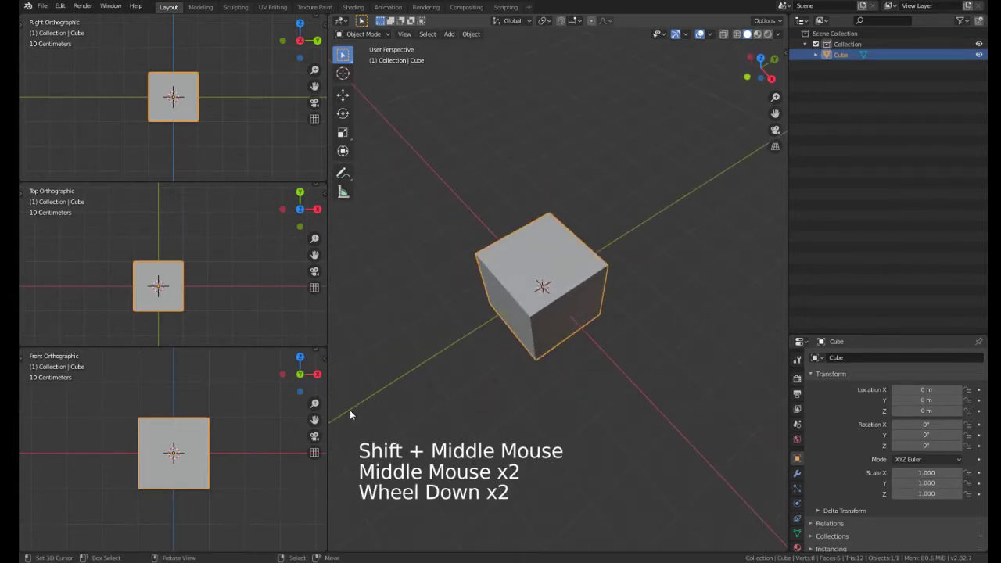
{"action": "middle_click_drag", "start_coordinate": [563, 280], "coordinate": [529, 369]}
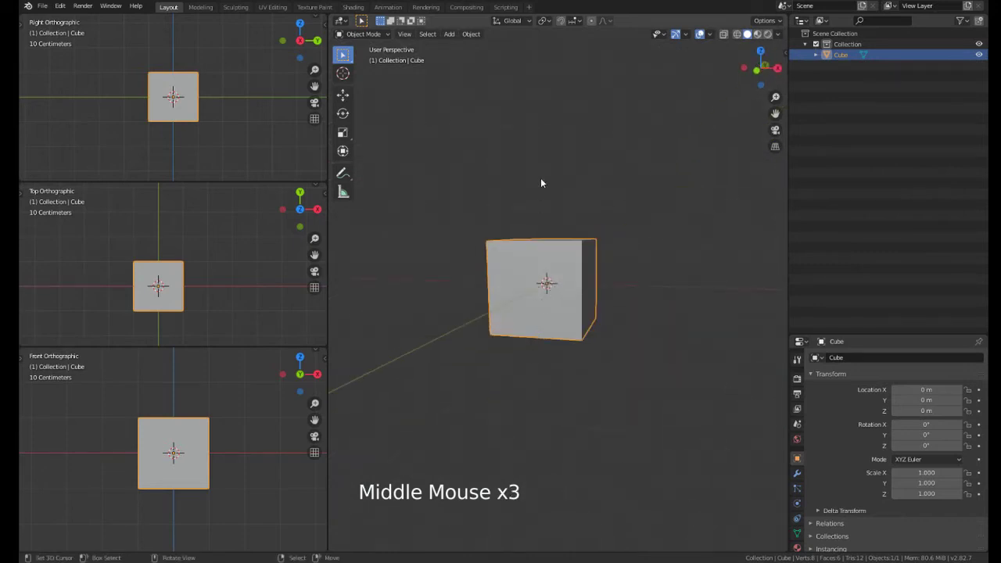
{"action": "middle_click_drag", "start_coordinate": [538, 332], "coordinate": [607, 200]}
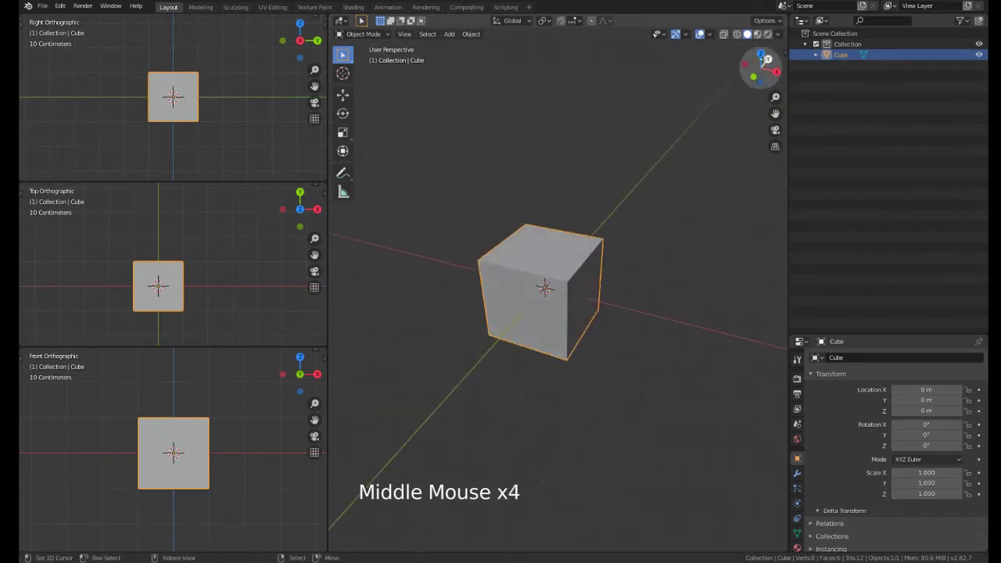
{"action": "middle_click_drag", "start_coordinate": [748, 66], "coordinate": [605, 150]}
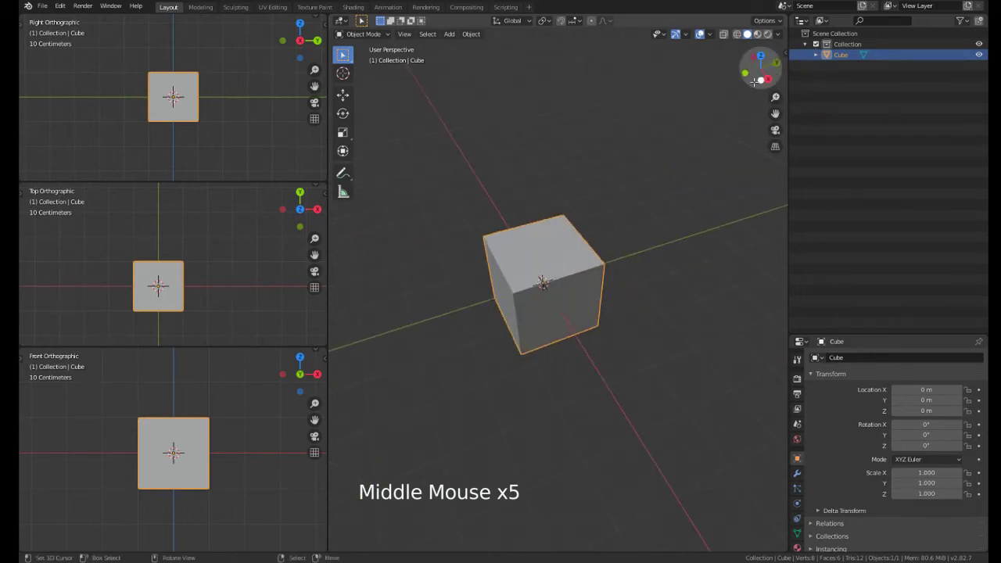
{"action": "middle_click_drag", "start_coordinate": [754, 81], "coordinate": [768, 61]}
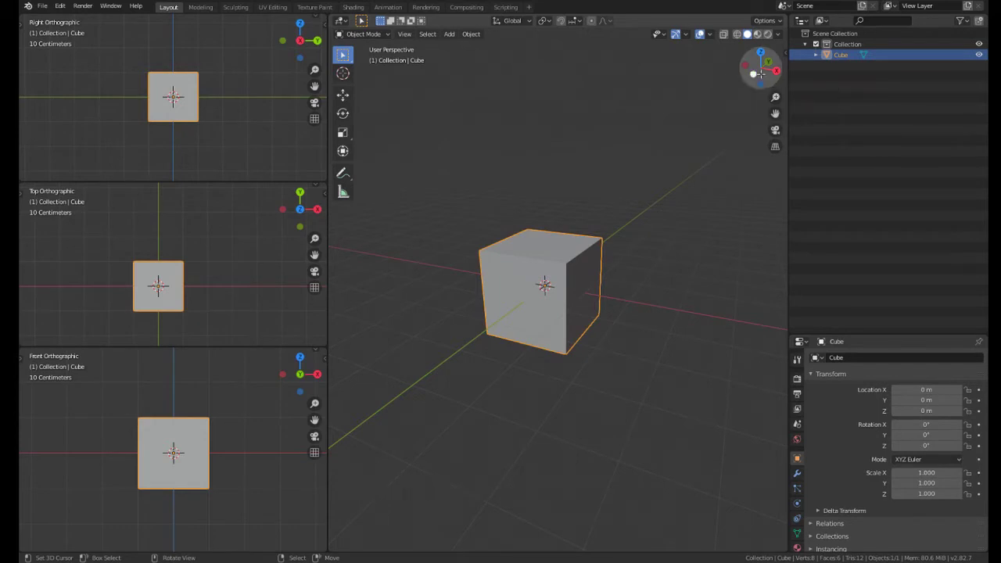
{"action": "mouse_move", "coordinate": [759, 83]}
{"action": "middle_mouse_down"}
{"action": "mouse_move", "coordinate": [653, 135]}
{"action": "mouse_move", "coordinate": [747, 74]}
{"action": "middle_mouse_up"}
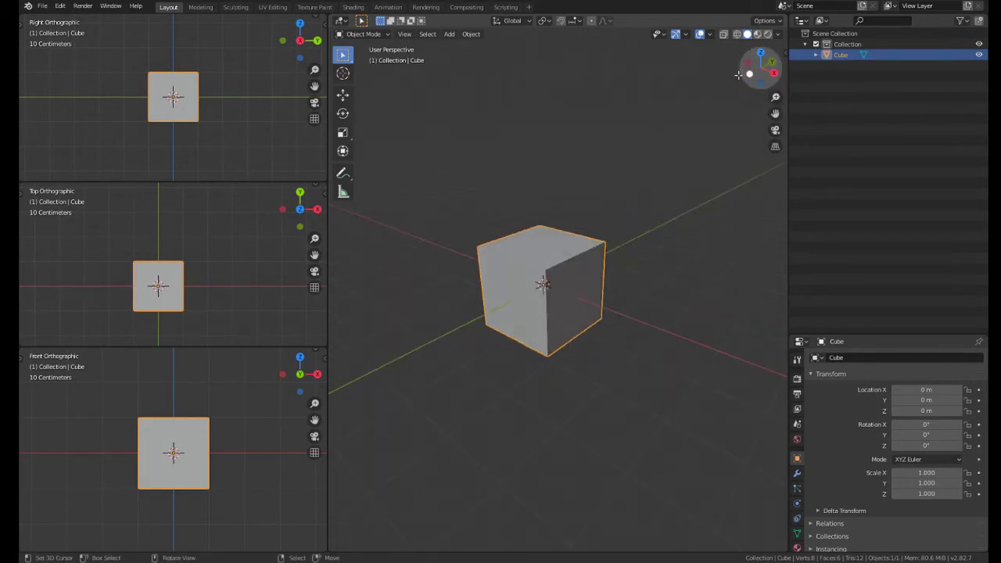
{"action": "mouse_move", "coordinate": [771, 62]}
{"action": "middle_mouse_down"}
{"action": "mouse_move", "coordinate": [665, 138]}
{"action": "mouse_move", "coordinate": [759, 59]}
{"action": "middle_mouse_up"}
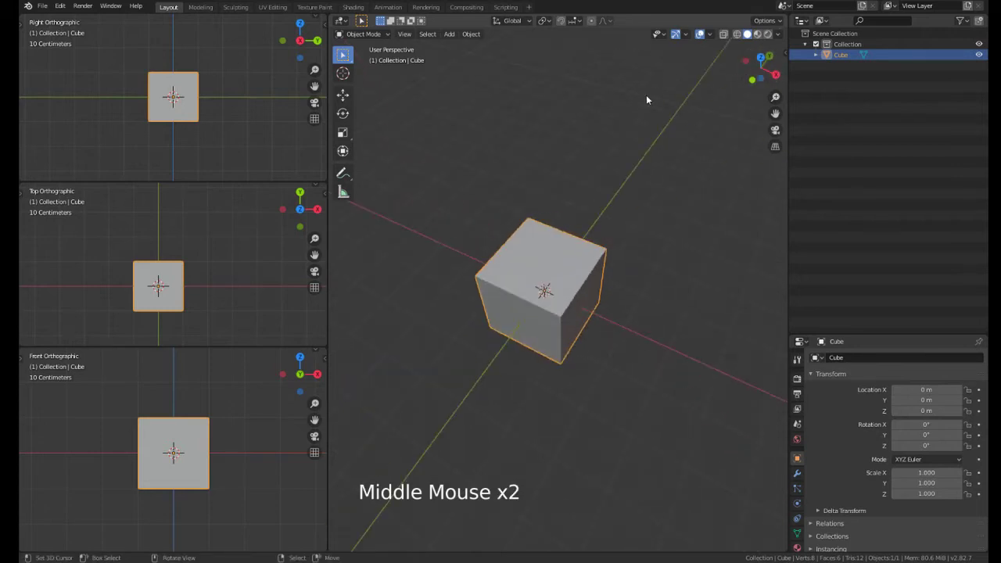
{"action": "middle_click_drag", "start_coordinate": [646, 99], "coordinate": [734, 70]}
{"action": "middle_click_drag", "start_coordinate": [653, 74], "coordinate": [688, 69]}
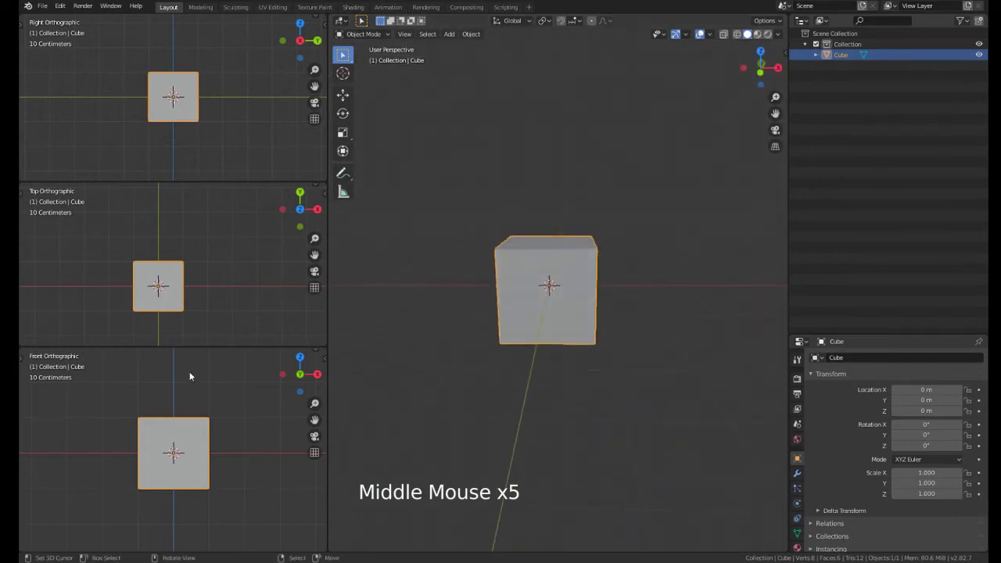
Step: Try moving the cube sideways along the X axis in the Front Orthographic viewport, cancelling each move
{"action": "scroll", "coordinate": [168, 442], "scroll_direction": "up", "scroll_amount": 3}
{"action": "scroll", "coordinate": [181, 410], "scroll_direction": "down", "scroll_amount": 2}
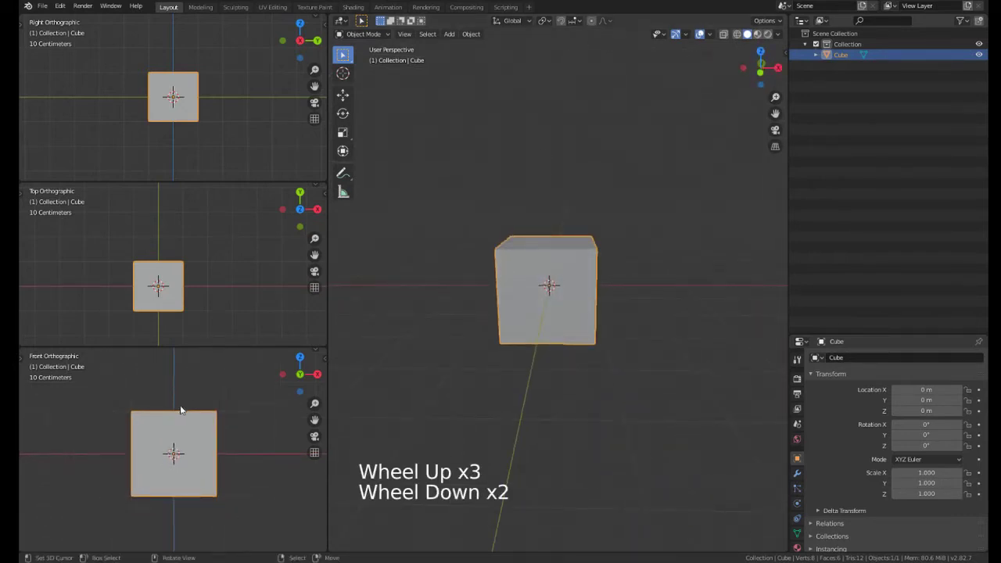
{"action": "scroll", "coordinate": [111, 461], "scroll_direction": "up", "scroll_amount": 1}
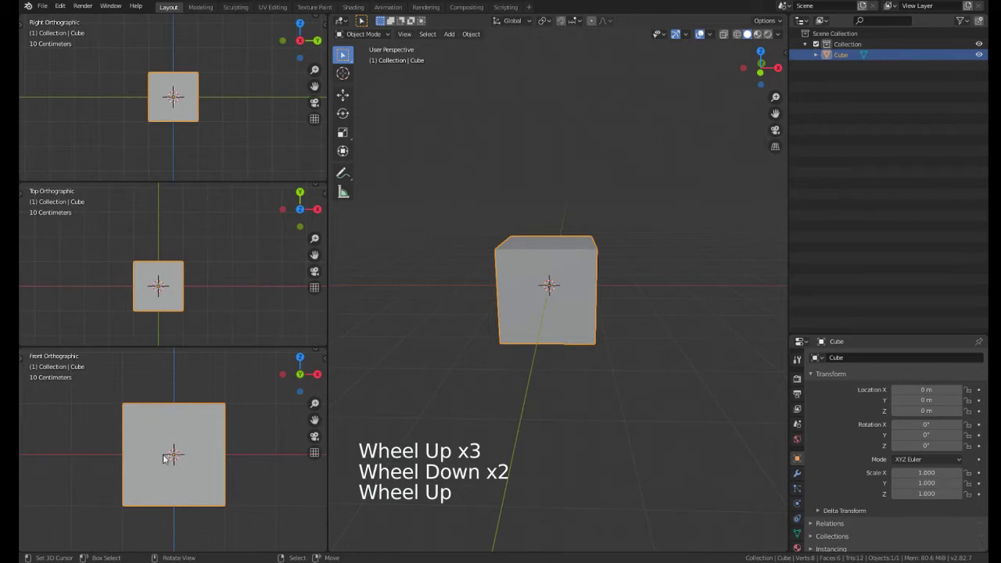
{"action": "key", "text": "g"}
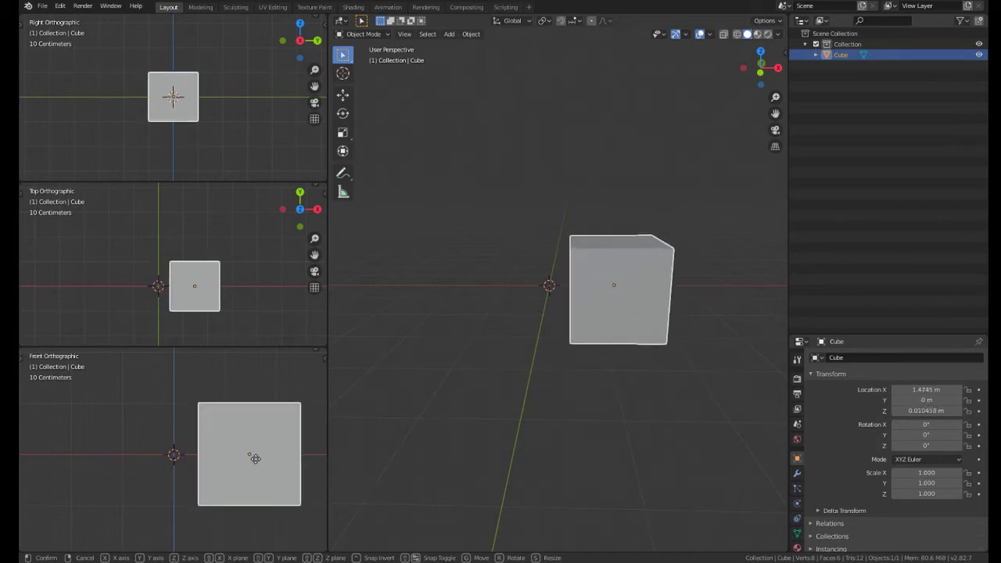
{"action": "right_click", "coordinate": [255, 458]}
{"action": "key", "text": "g"}
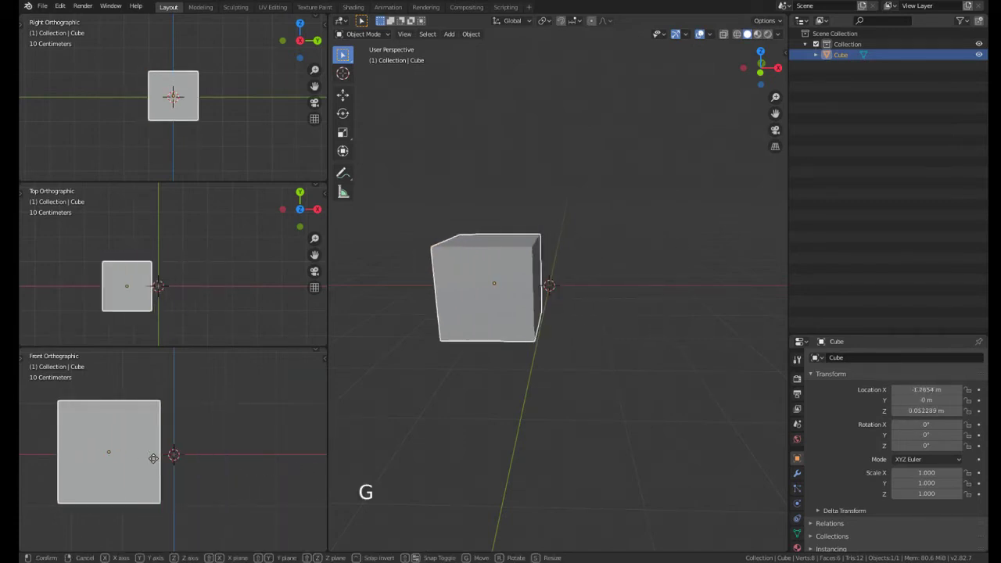
{"action": "right_click", "coordinate": [141, 464]}
{"action": "key", "text": "g"}
{"action": "right_click", "coordinate": [213, 490]}
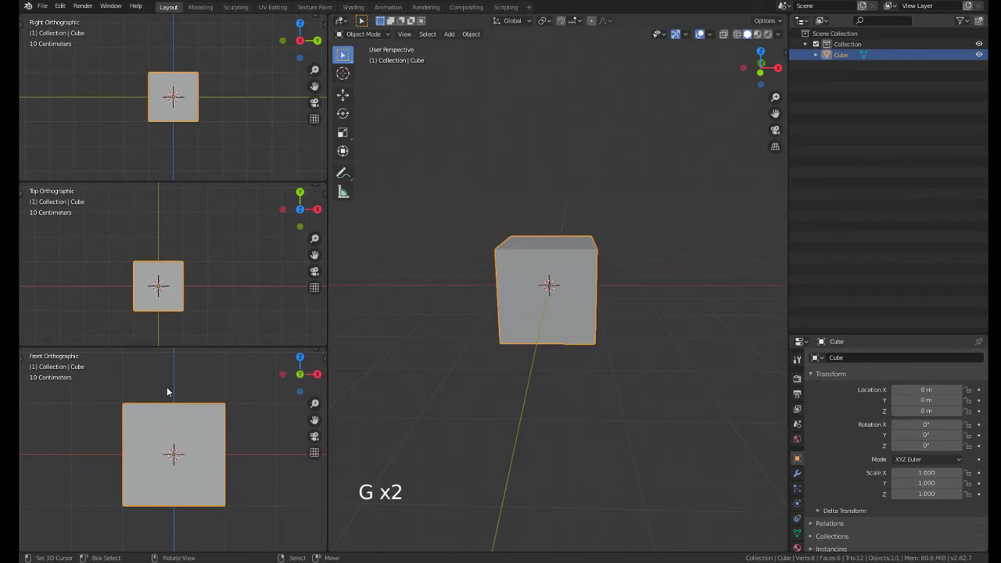
Step: Try moving the cube vertically along the Z axis in the Front Orthographic viewport, cancelling each move
{"action": "scroll", "coordinate": [179, 369], "scroll_direction": "down", "scroll_amount": 2}
{"action": "key", "text": "g"}
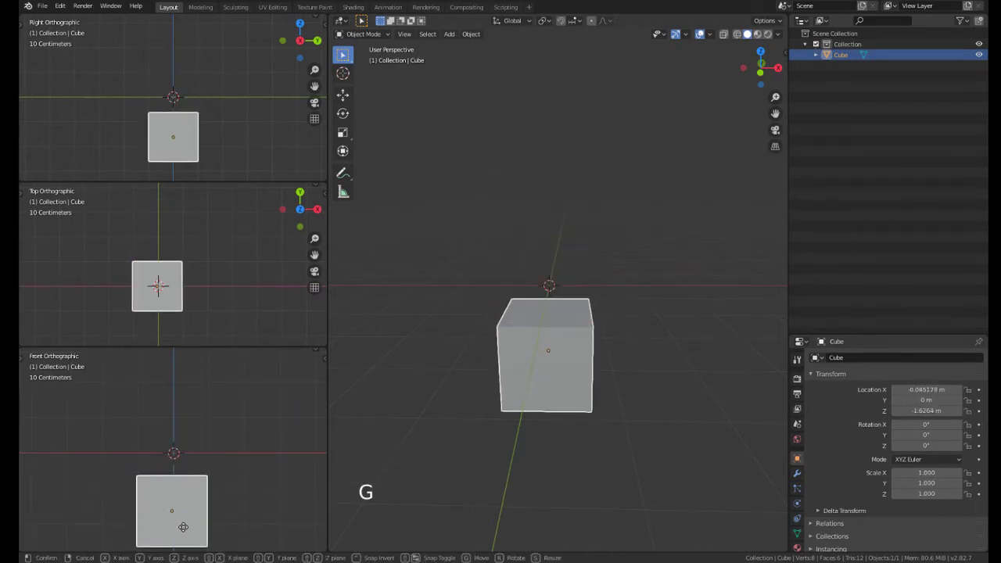
{"action": "right_click", "coordinate": [238, 500]}
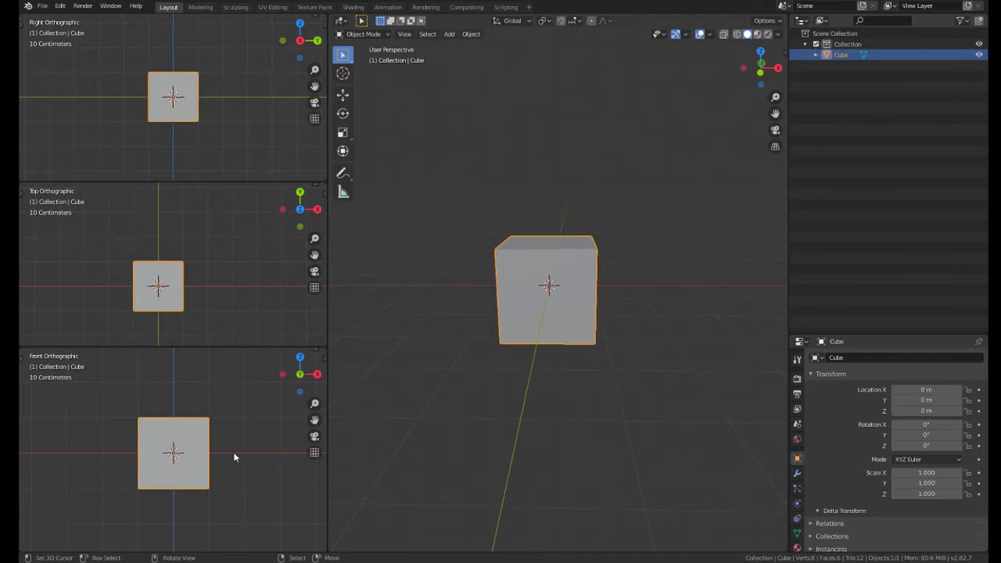
{"action": "key", "text": "g"}
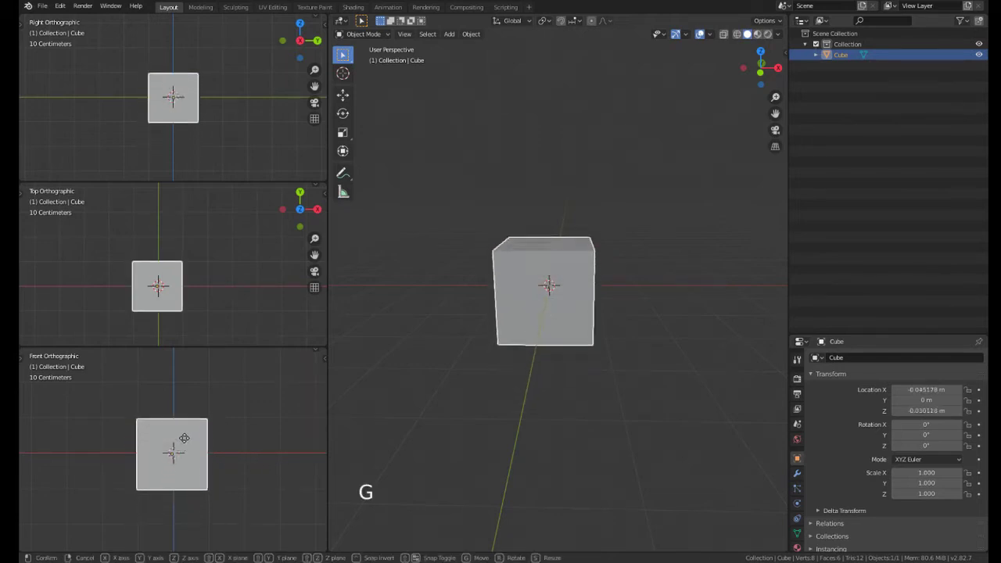
{"action": "right_click", "coordinate": [183, 445]}
Step: Try moving the cube along the Y axis in the Top Orthographic viewport, cancelling each move
{"action": "middle_click_drag", "start_coordinate": [332, 433], "coordinate": [493, 363]}
{"action": "scroll", "coordinate": [130, 247], "scroll_direction": "down", "scroll_amount": 1}
{"action": "scroll", "coordinate": [133, 250], "scroll_direction": "up", "scroll_amount": 1}
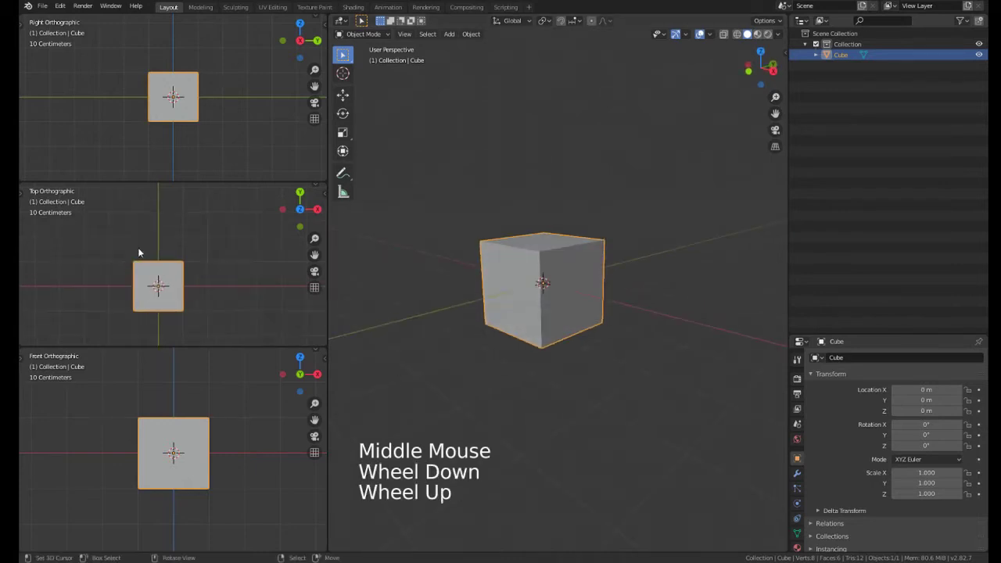
{"action": "middle_click_drag", "start_coordinate": [137, 250], "coordinate": [175, 281], "text": "shift"}
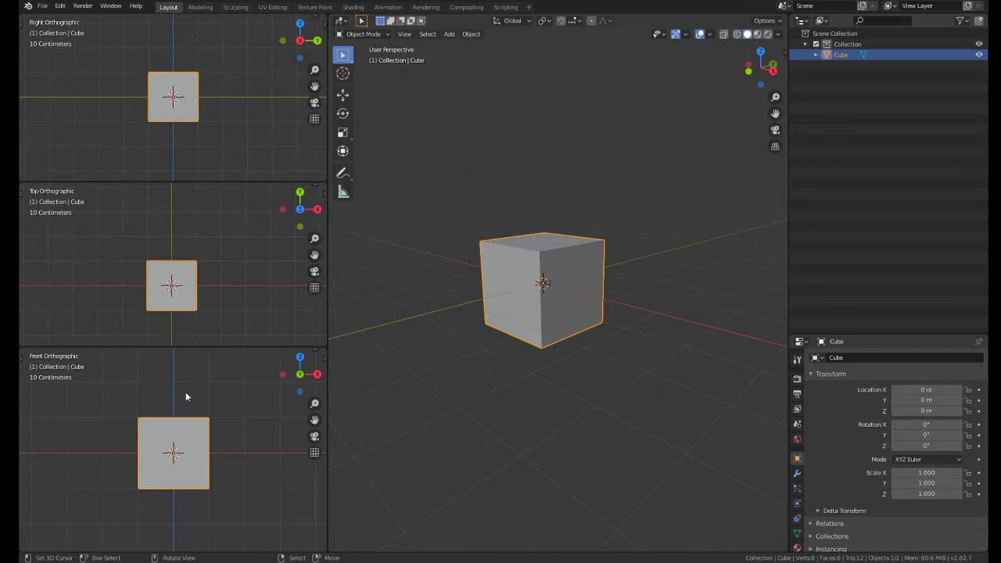
{"action": "mouse_move", "coordinate": [176, 319]}
{"action": "middle_mouse_down", "text": "shift"}
{"action": "mouse_move", "coordinate": [183, 288]}
{"action": "mouse_move", "coordinate": [175, 308]}
{"action": "middle_mouse_up", "text": "shift"}
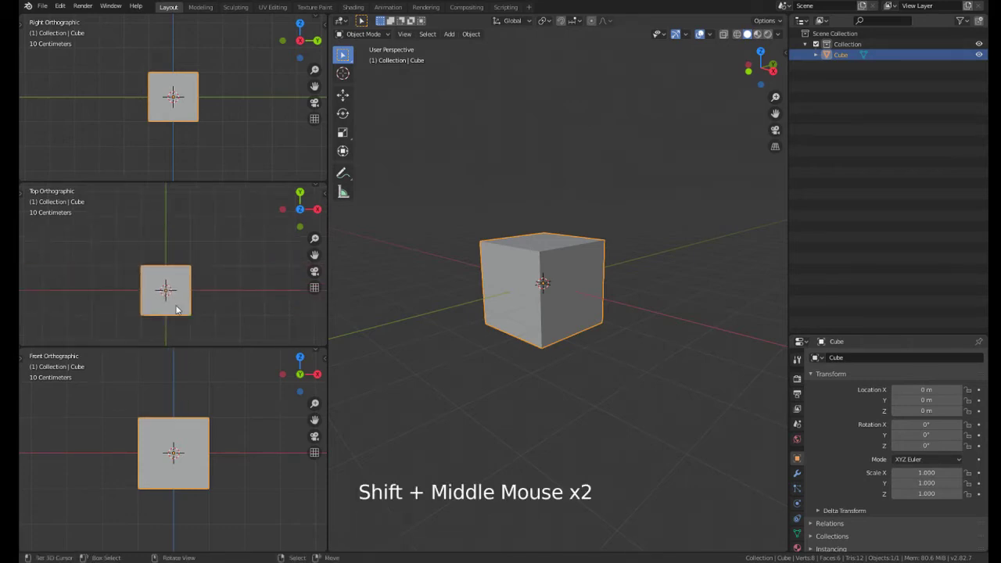
{"action": "key", "text": "g"}
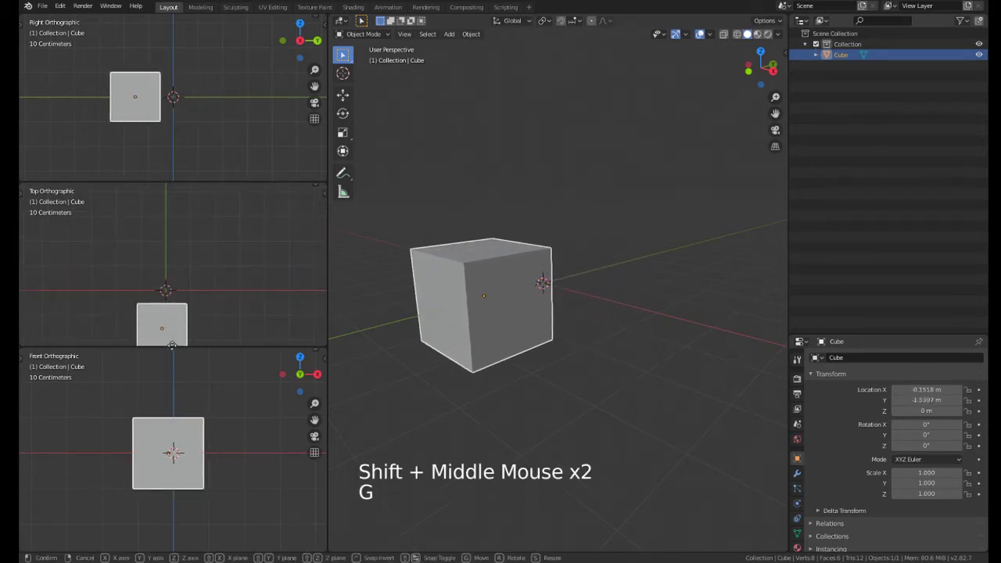
{"action": "right_click", "coordinate": [174, 343]}
{"action": "key", "text": "g"}
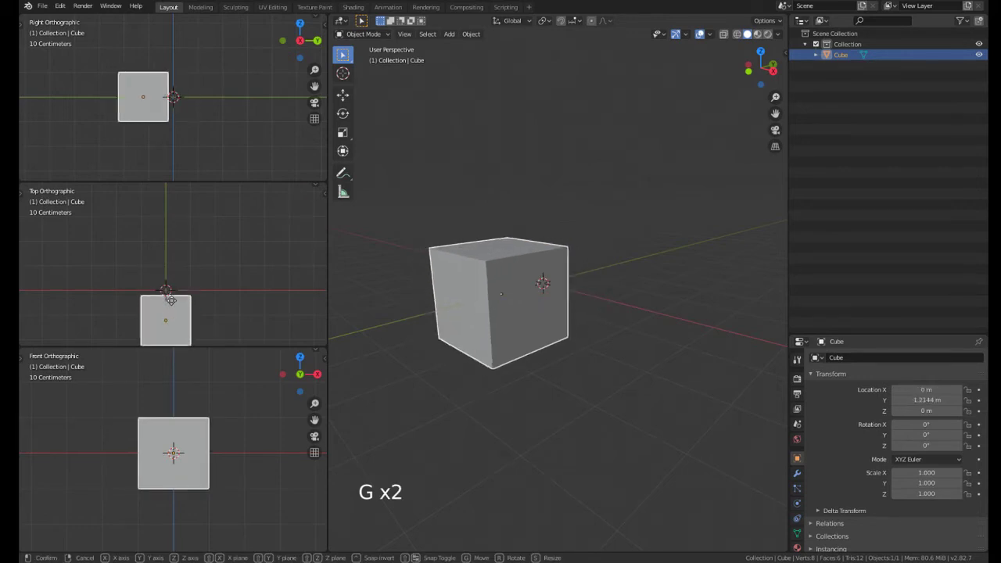
{"action": "right_click", "coordinate": [171, 238]}
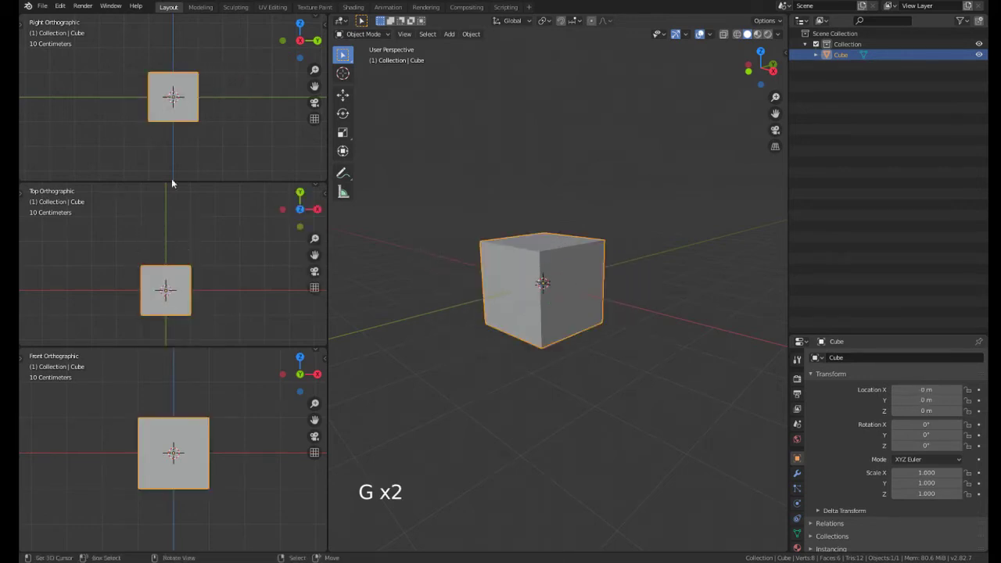
Step: Try moving the cube in the Y–Z plane in the Right Orthographic viewport and cancel the move
{"action": "middle_click_drag", "start_coordinate": [186, 87], "coordinate": [183, 100], "text": "shift"}
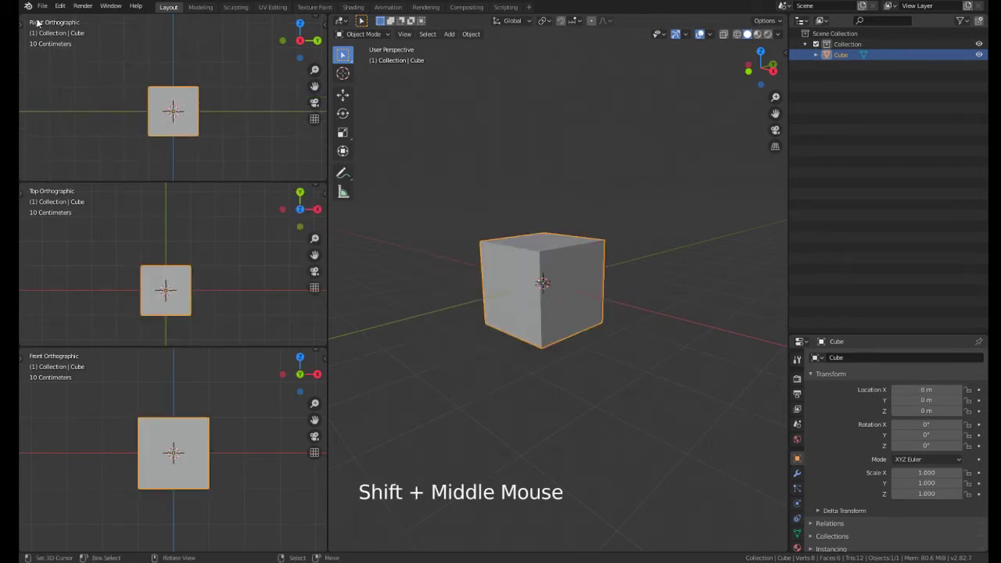
{"action": "key", "text": "g"}
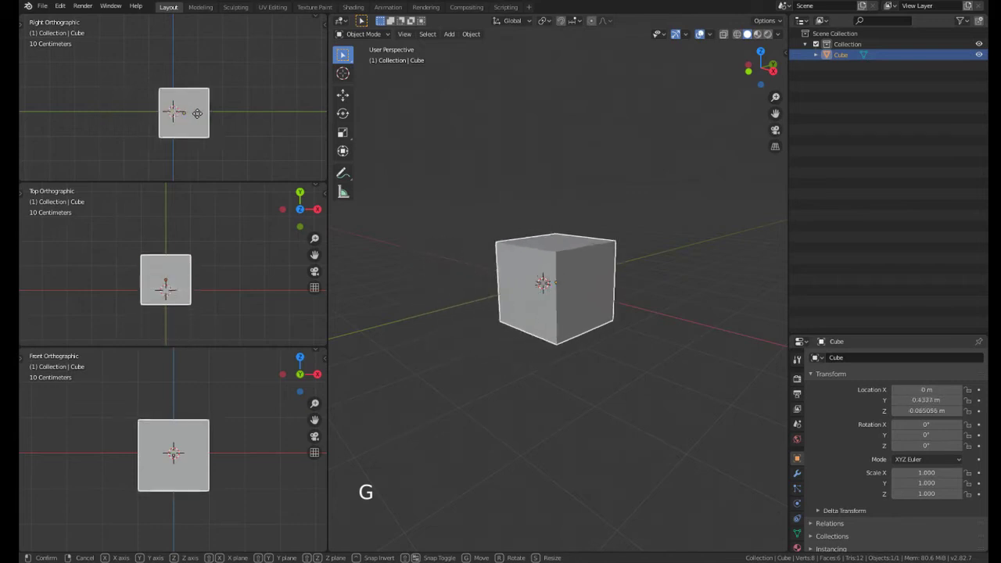
{"action": "right_click", "coordinate": [209, 118]}
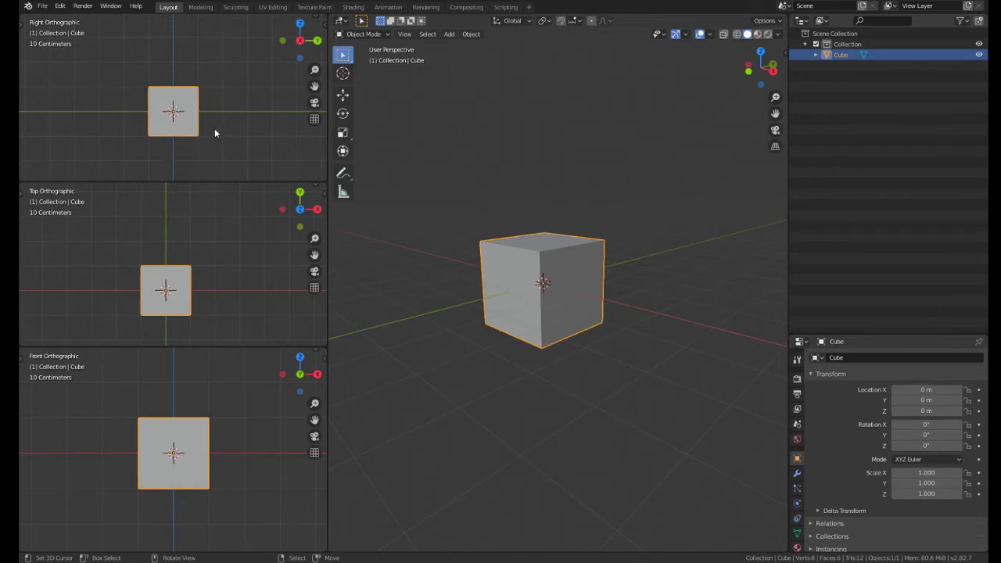
Step: Try moving the cube freely, without an axis constraint, in the perspective viewport and cancel the move
{"action": "middle_click_drag", "start_coordinate": [431, 196], "coordinate": [481, 219]}
{"action": "middle_click_drag", "start_coordinate": [481, 218], "coordinate": [482, 250]}
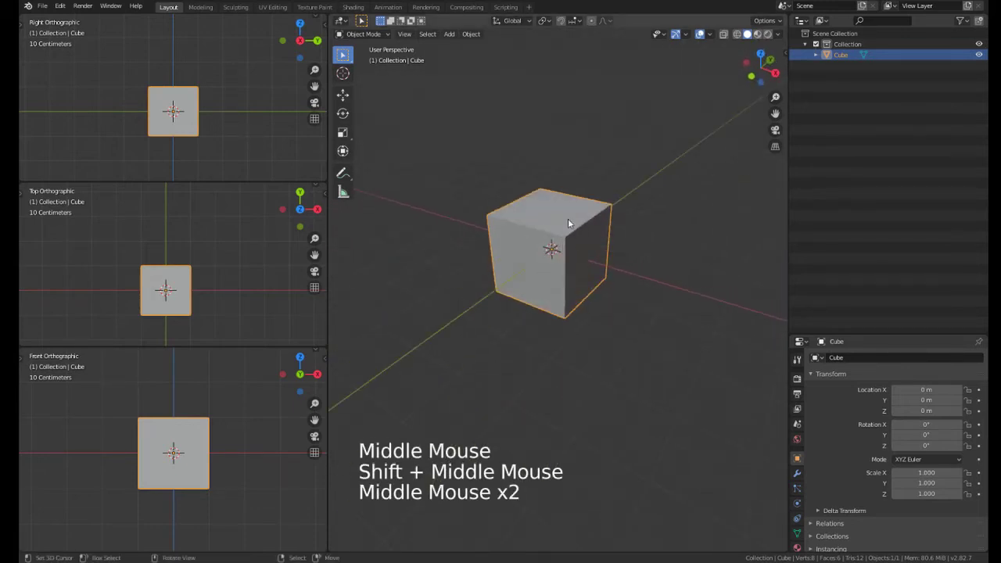
{"action": "middle_click_drag", "start_coordinate": [567, 223], "coordinate": [547, 229]}
{"action": "key", "text": "g"}
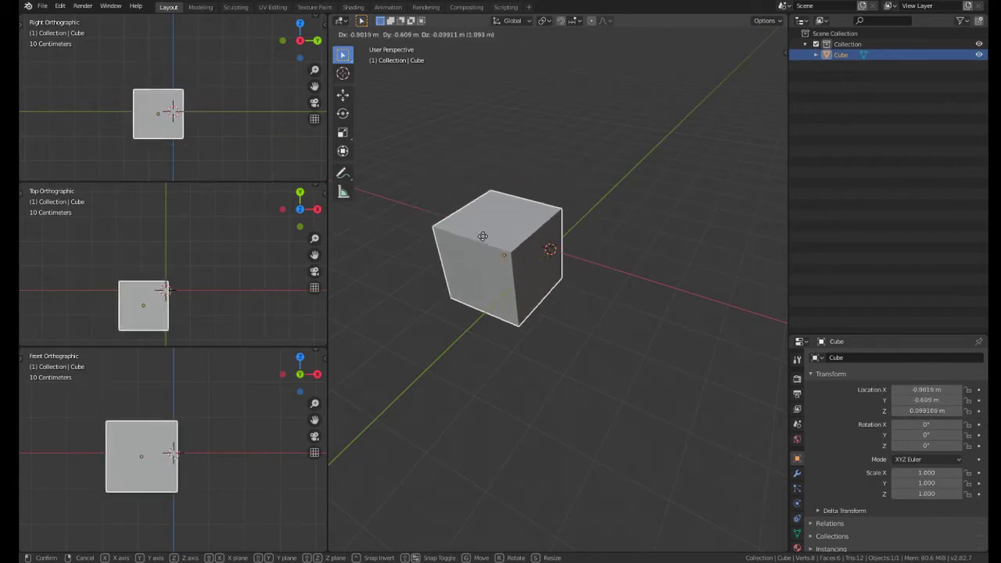
{"action": "key", "text": "Escape"}
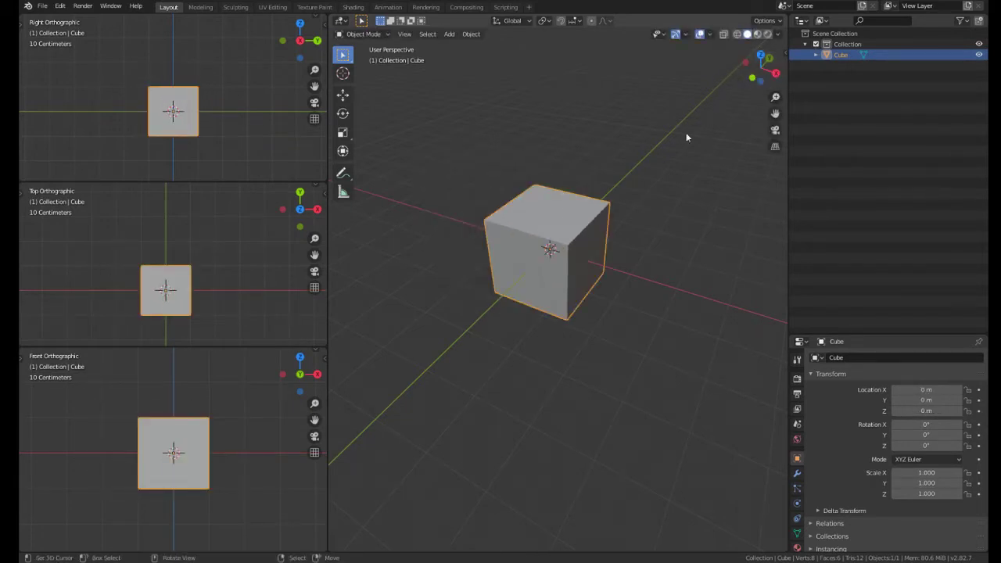
Step: Try moving the cube in the perspective viewport constrained to the global X, Y and Z axes in turn, and cancel
{"action": "middle_click_drag", "start_coordinate": [602, 177], "coordinate": [533, 222]}
{"action": "key", "text": "g"}
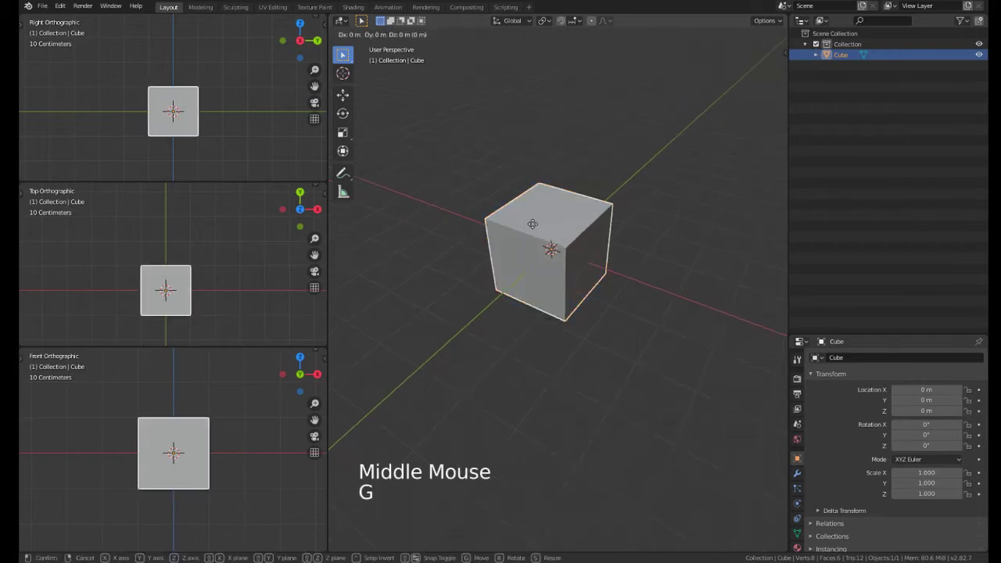
{"action": "key", "text": "x"}
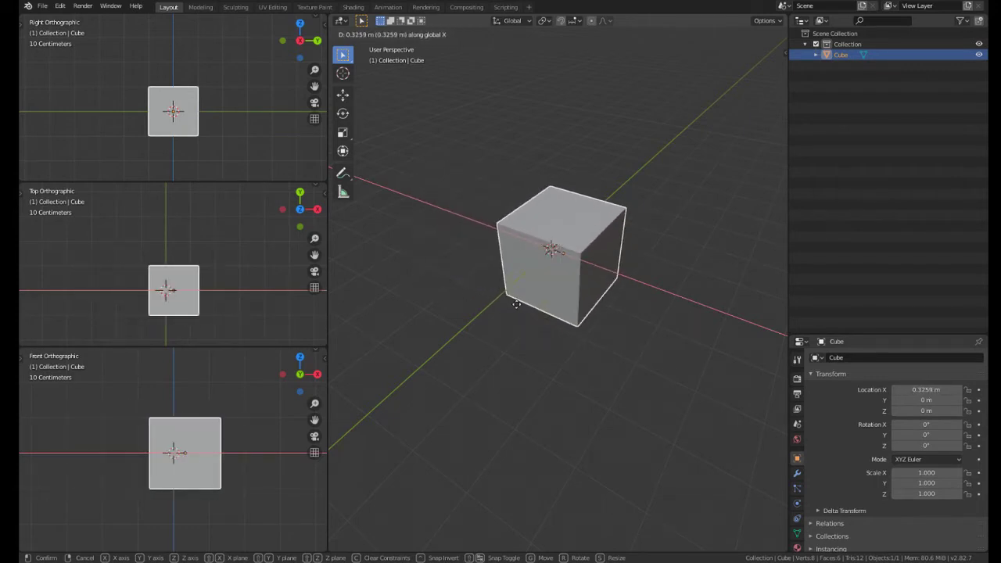
{"action": "key", "text": "y"}
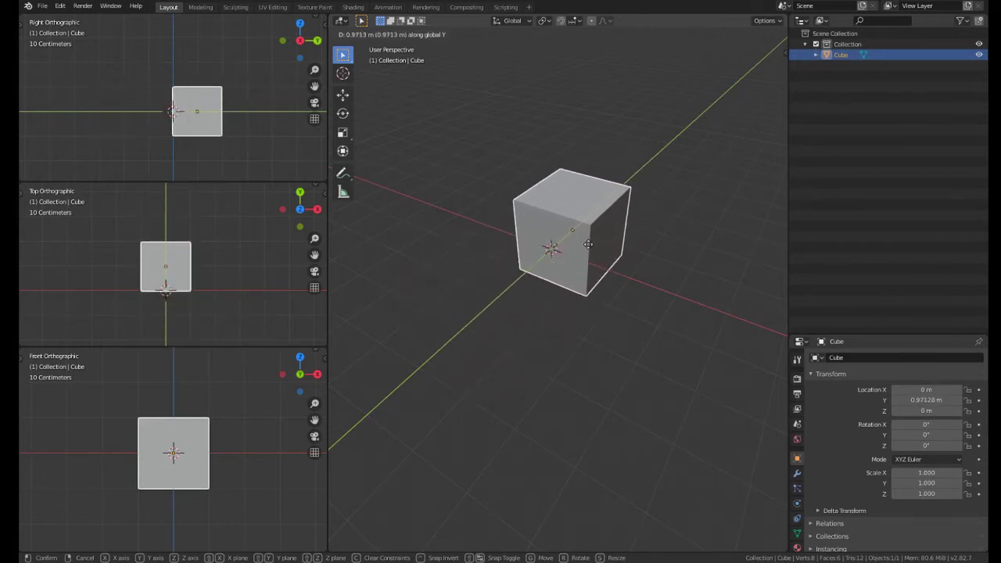
{"action": "key", "text": "z"}
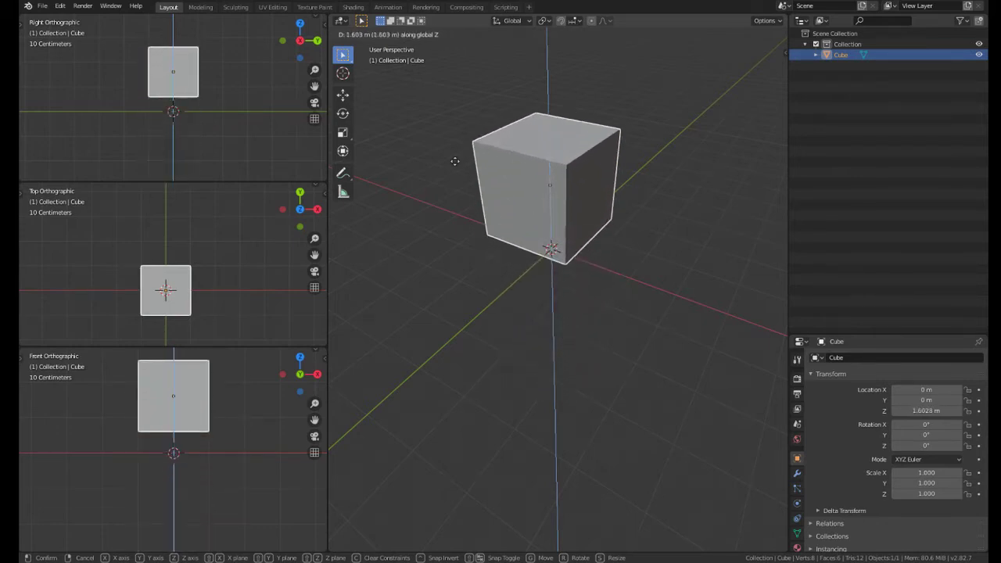
{"action": "key", "text": "x"}
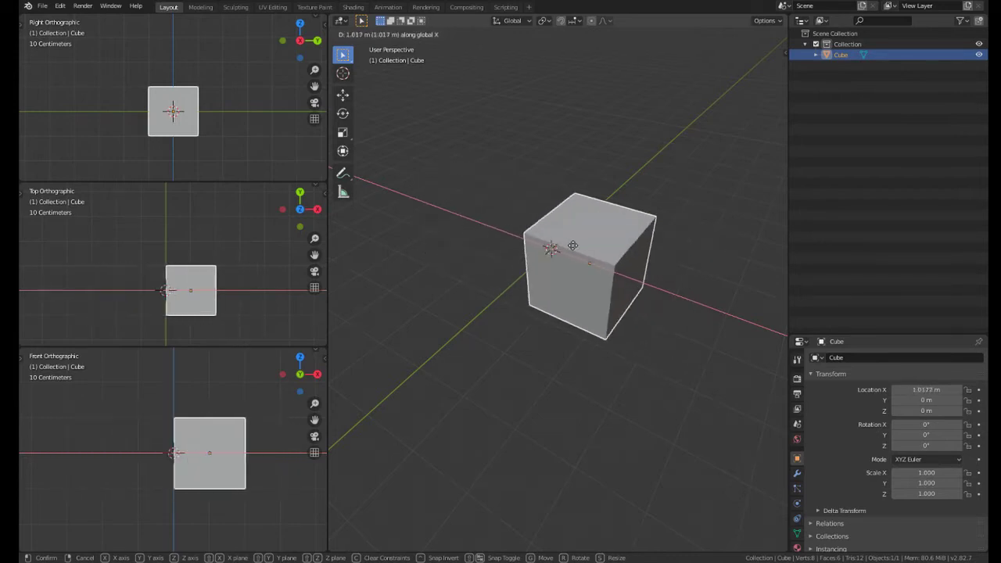
{"action": "right_click", "coordinate": [473, 285]}
Step: Try rotating the cube in the perspective viewport, first freely and then constrained to the global X and Y axes
{"action": "middle_click_drag", "start_coordinate": [541, 258], "coordinate": [537, 232]}
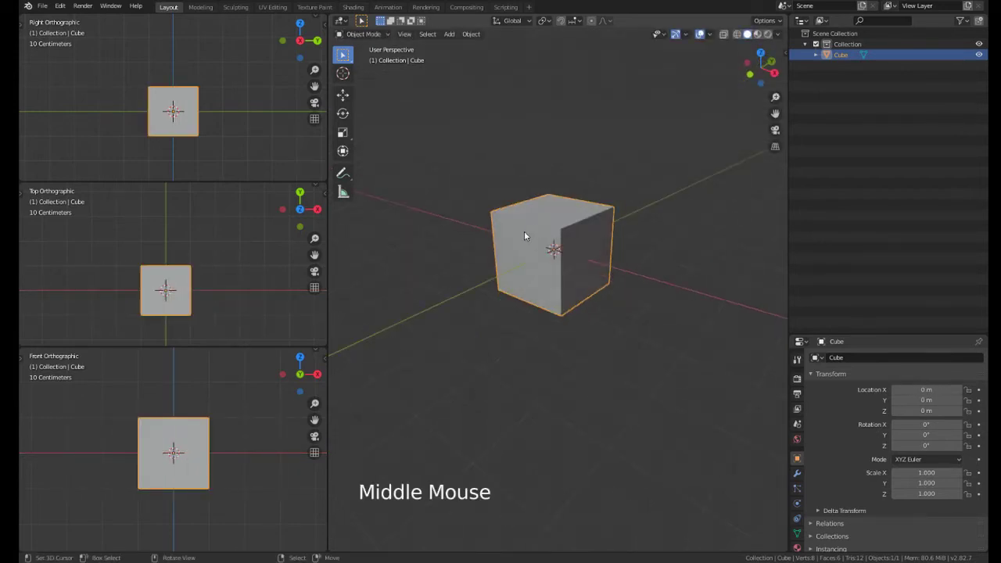
{"action": "middle_click_drag", "start_coordinate": [523, 235], "coordinate": [535, 256]}
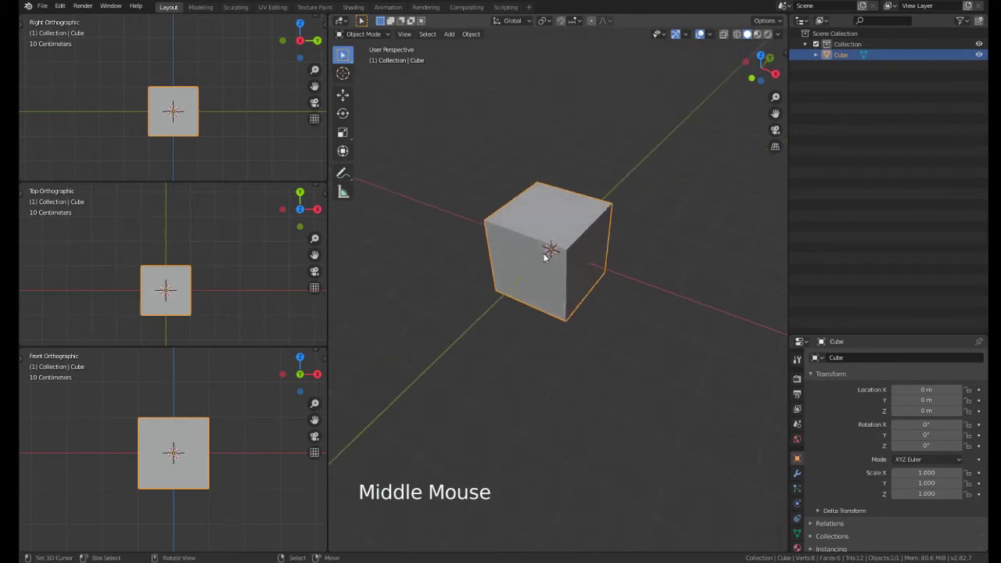
{"action": "key", "text": "r"}
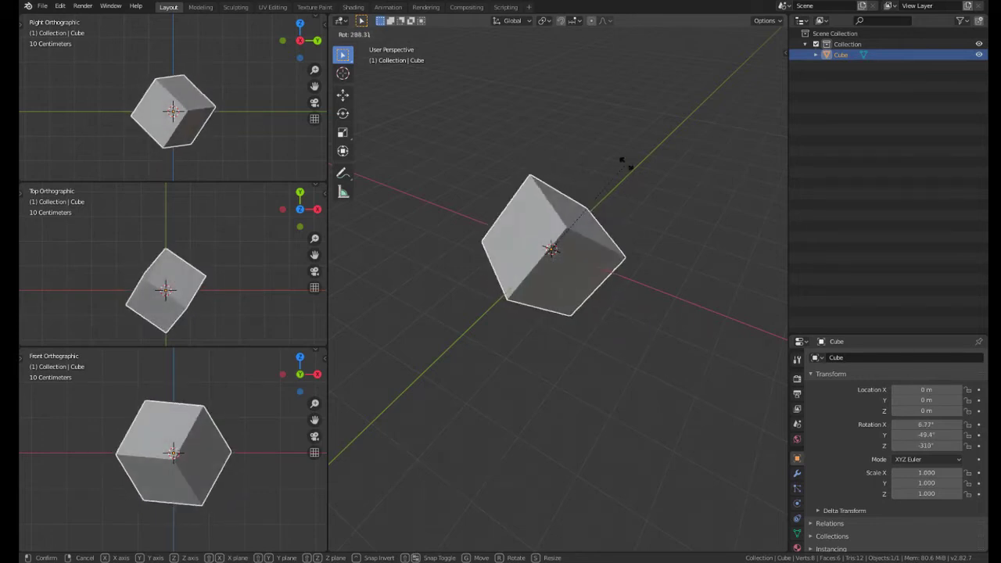
{"action": "key", "text": "x"}
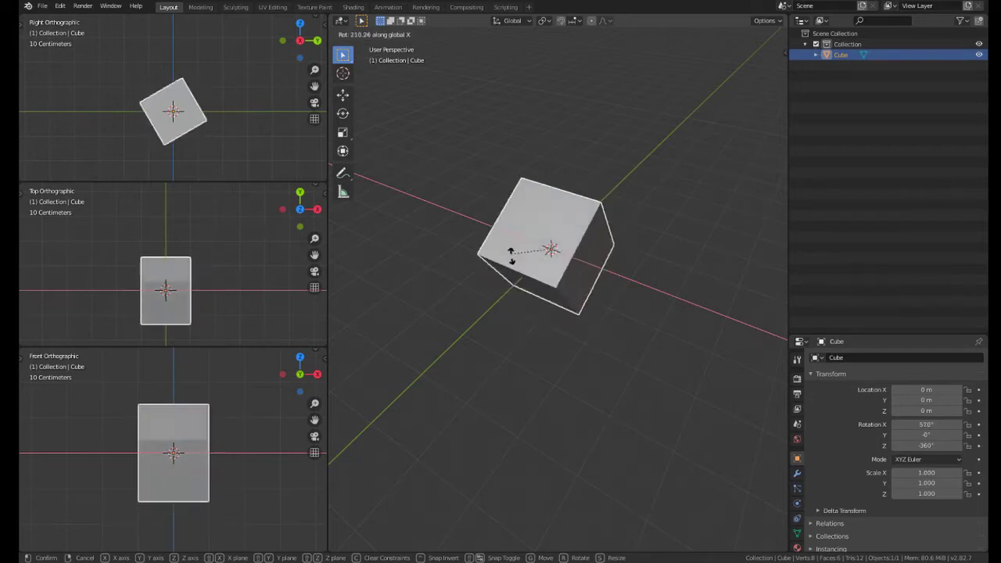
{"action": "key", "text": "y"}
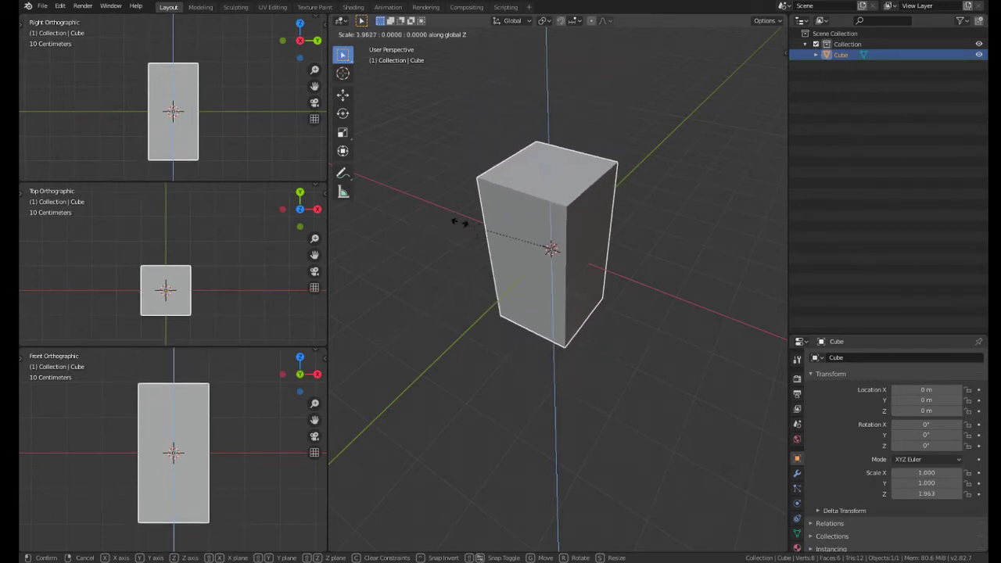
Step: Try scaling the cube along the global X axis and then the global Y axis, and cancel the scale
{"action": "key", "text": "x"}
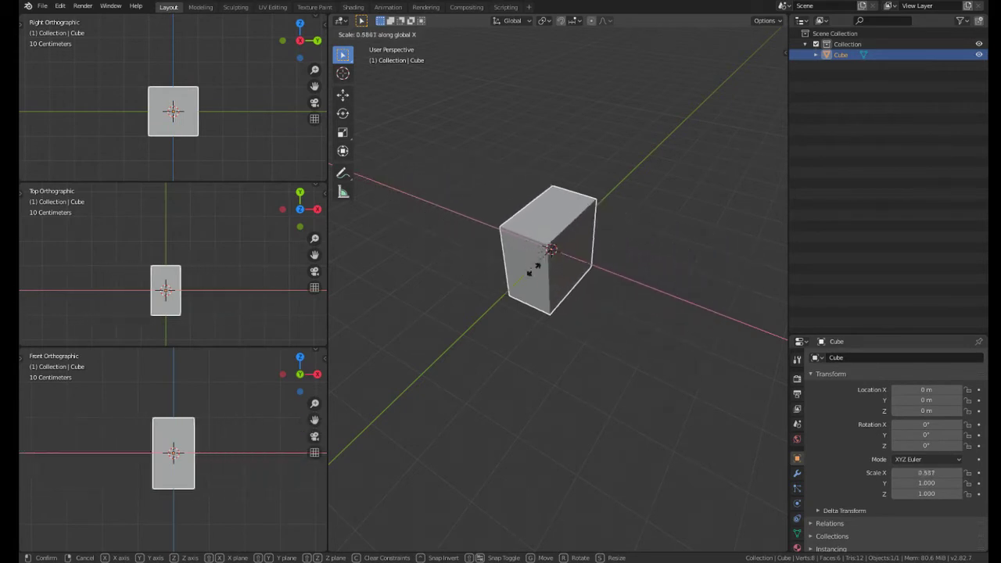
{"action": "key", "text": "y"}
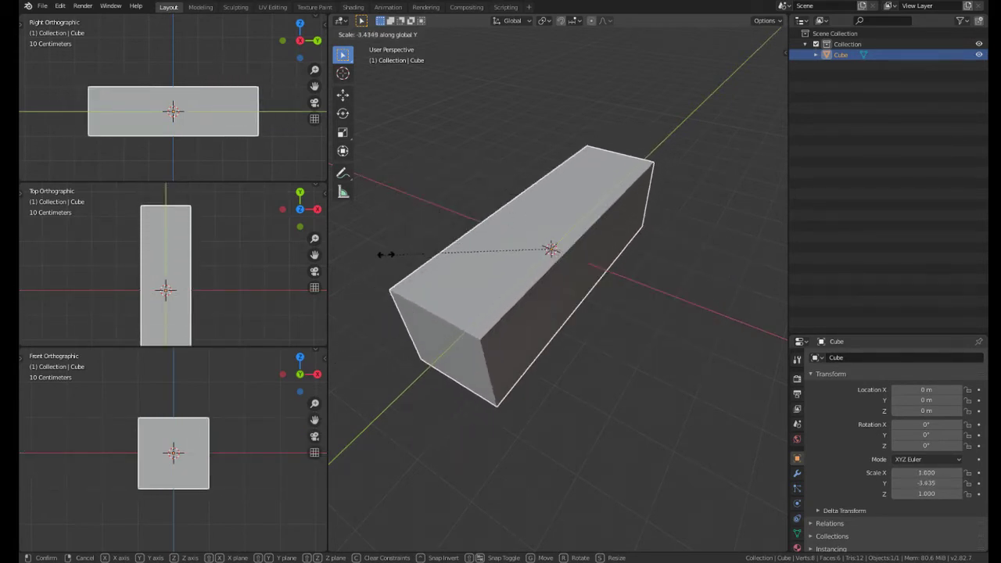
{"action": "right_click", "coordinate": [444, 210]}
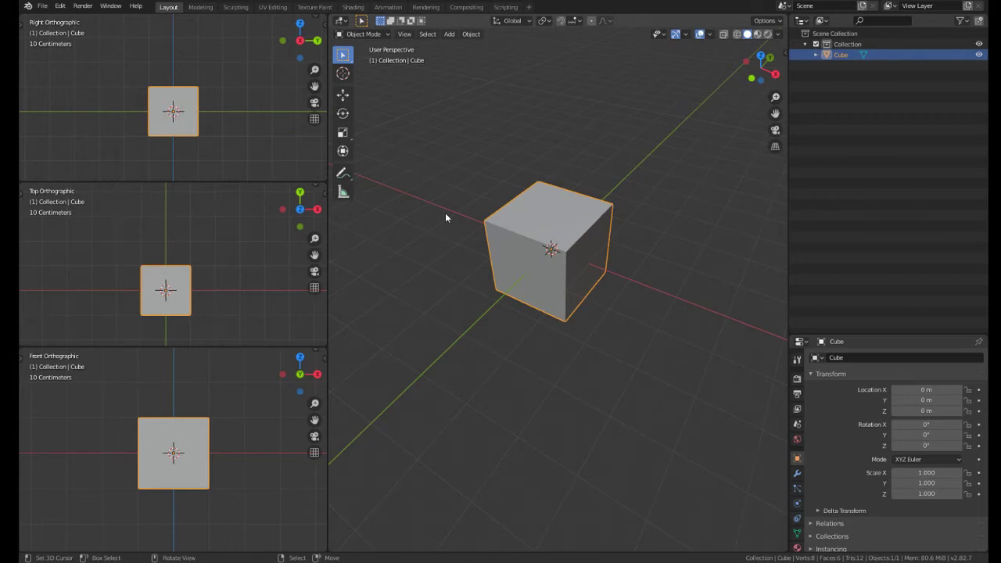
Step: Try an unconstrained move and an unconstrained rotation of the cube in the perspective viewport, cancelling both
{"action": "middle_click_drag", "start_coordinate": [534, 276], "coordinate": [507, 256]}
{"action": "key", "text": "g"}
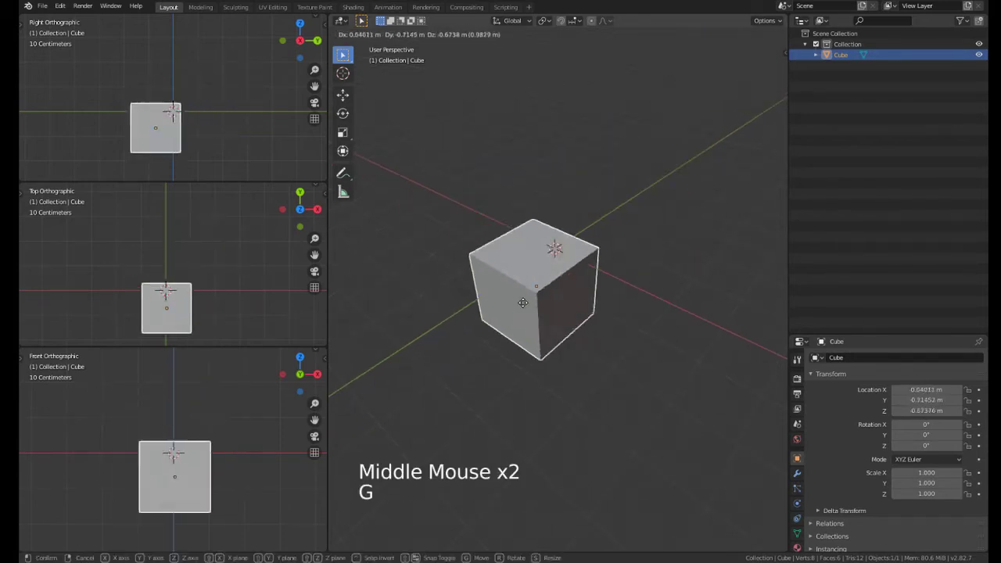
{"action": "key", "text": "Escape"}
{"action": "key", "text": "r"}
{"action": "key", "text": "Escape"}
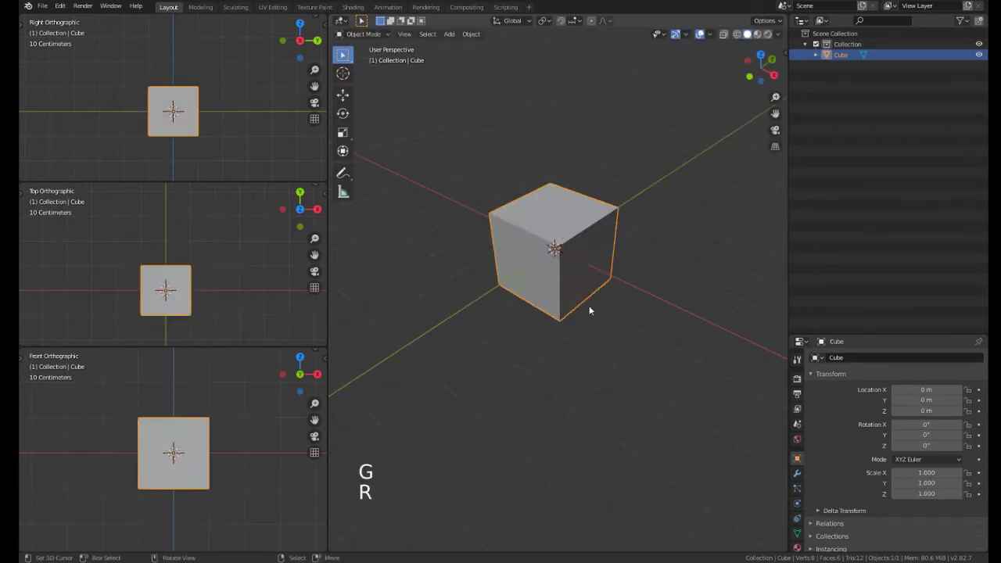
Step: Try scaling the cube uniformly in the perspective viewport and cancel the scale
{"action": "key", "text": "s"}
{"action": "key", "text": "Escape"}
{"action": "middle_click_drag", "start_coordinate": [573, 357], "coordinate": [559, 279]}
{"action": "middle_click_drag", "start_coordinate": [583, 244], "coordinate": [578, 253]}
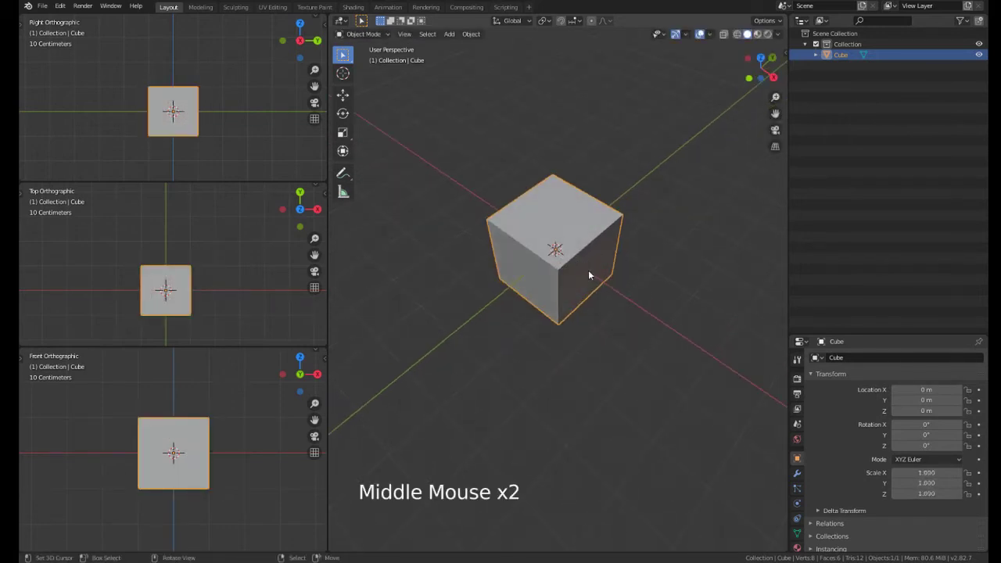
Step: Try moving the cube freely and then along the global X, Y and Z axes, cancelling the move
{"action": "key", "text": "g"}
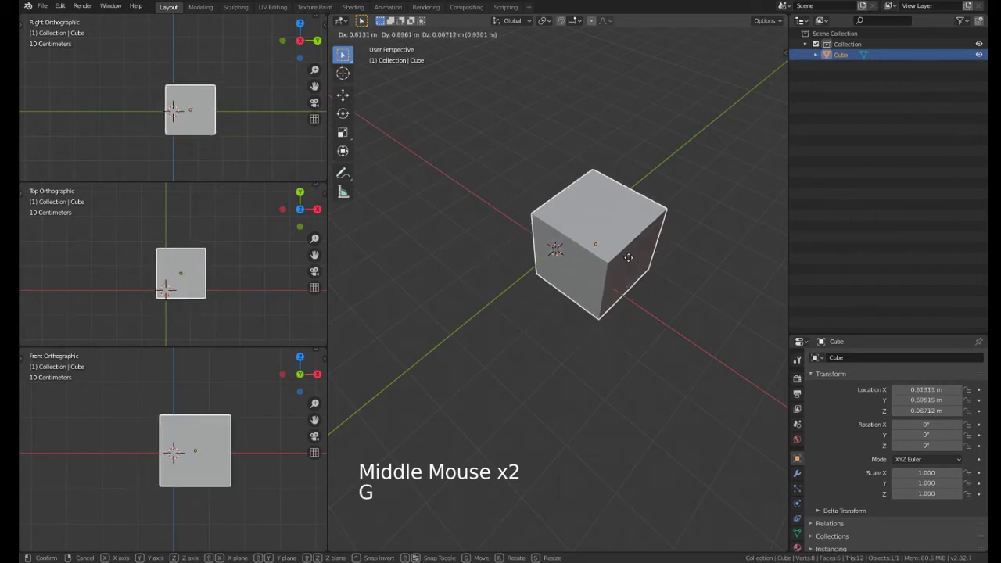
{"action": "key", "text": "x"}
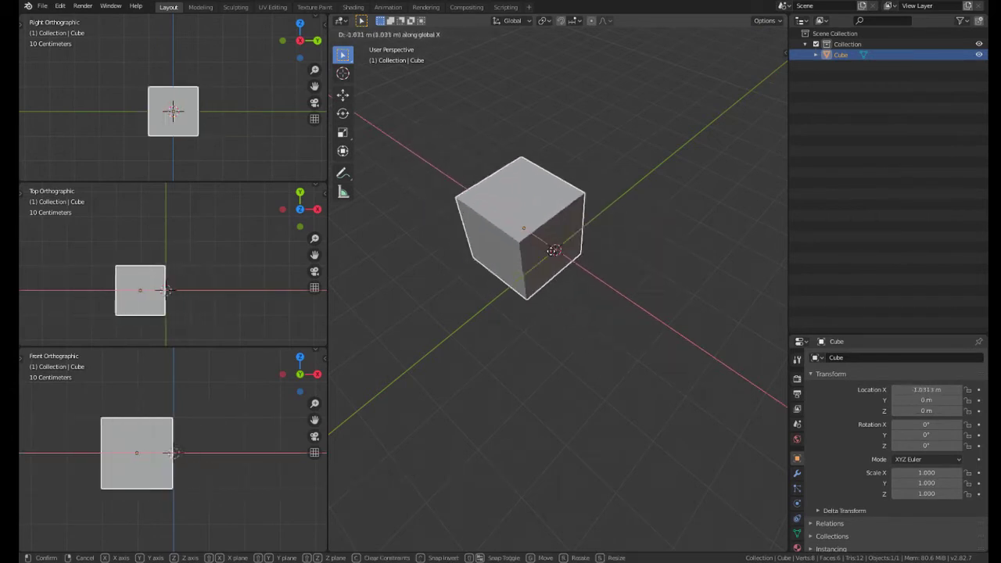
{"action": "key", "text": "y"}
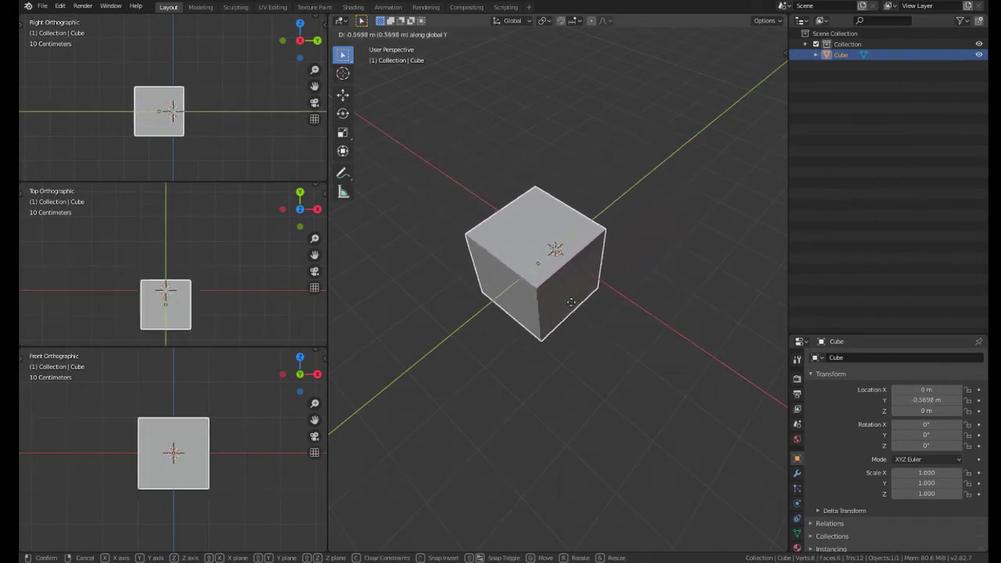
{"action": "key", "text": "z"}
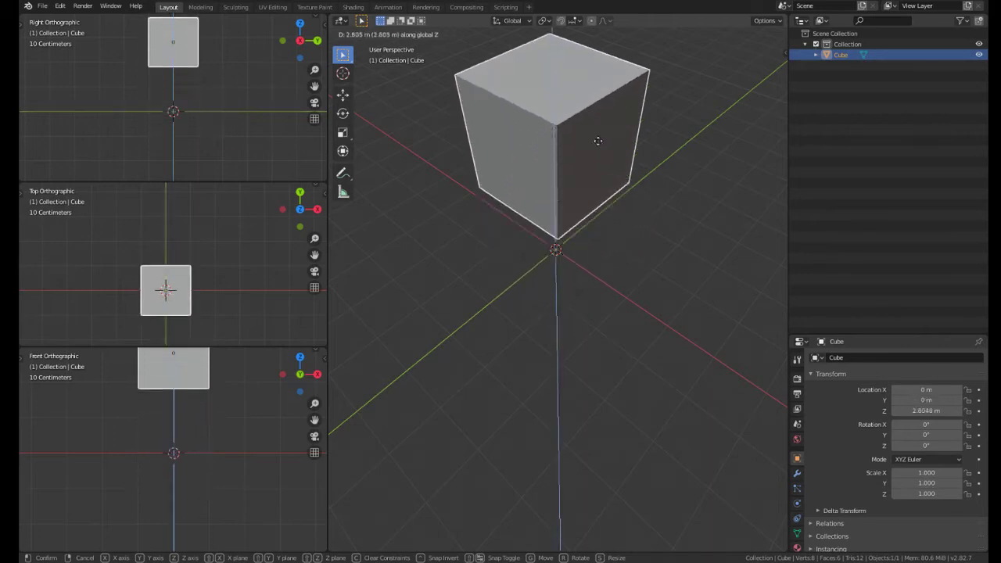
{"action": "right_click", "coordinate": [577, 250]}
Step: Rotate the cube 45° about the global X axis
{"action": "middle_click_drag", "start_coordinate": [577, 250], "coordinate": [529, 275]}
{"action": "scroll", "coordinate": [525, 279], "scroll_direction": "up", "scroll_amount": 2}
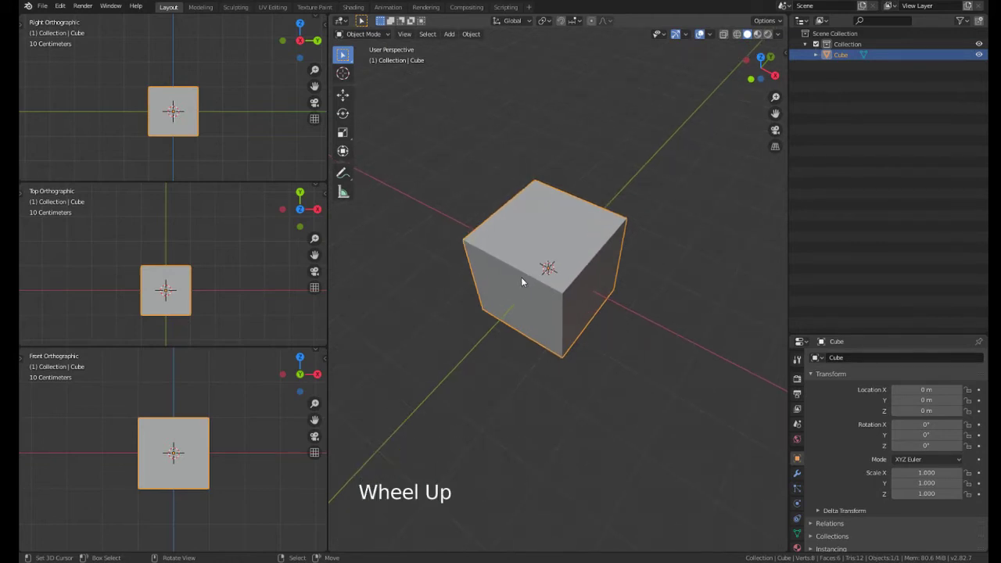
{"action": "middle_click_drag", "start_coordinate": [520, 277], "coordinate": [547, 264]}
{"action": "key", "text": "r"}
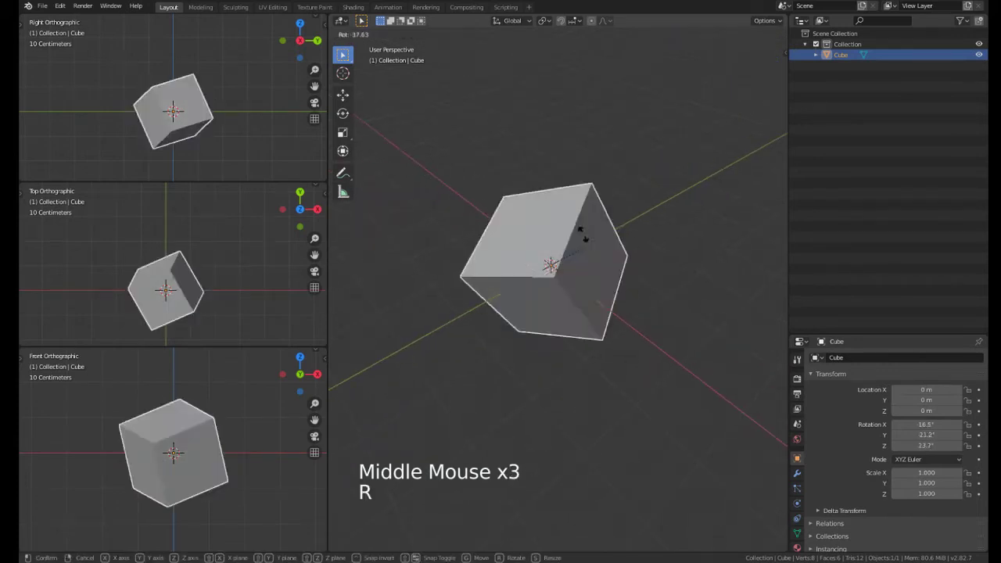
{"action": "key", "text": "x"}
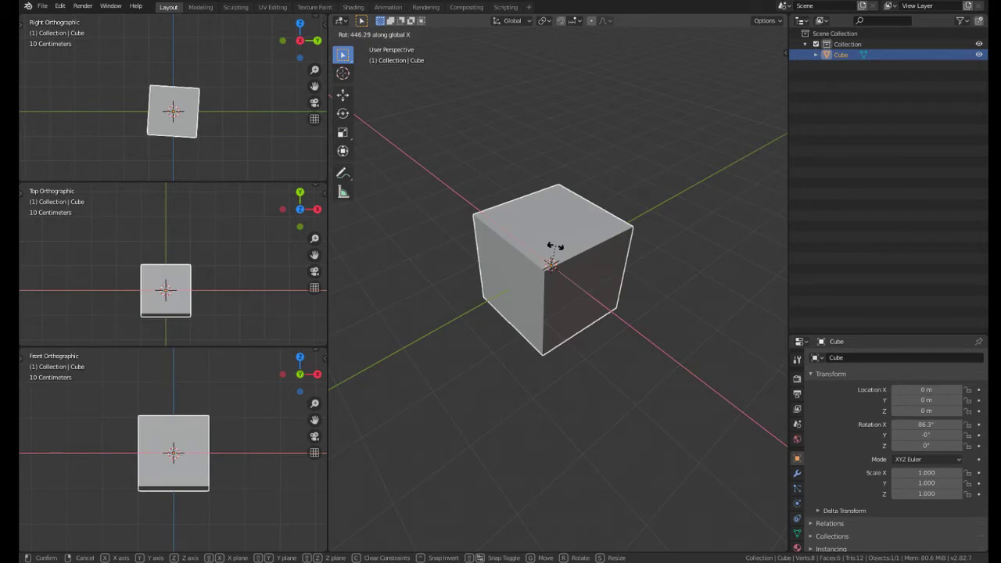
{"action": "type", "text": "45"}
{"action": "key", "text": "Return"}
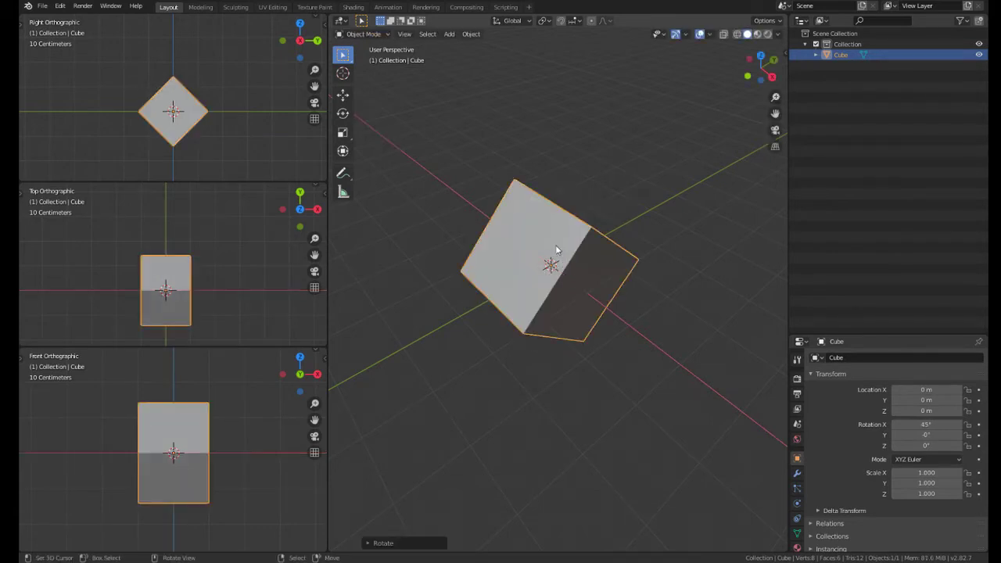
Step: Rotate the cube 45° about the global Z axis
{"action": "middle_click_drag", "start_coordinate": [552, 335], "coordinate": [539, 293]}
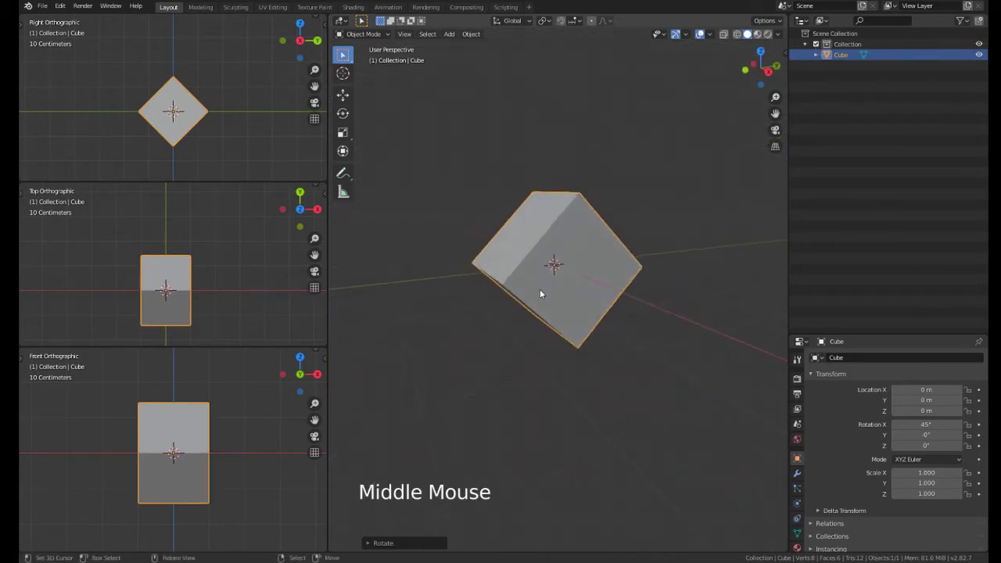
{"action": "middle_click_drag", "start_coordinate": [640, 274], "coordinate": [581, 326]}
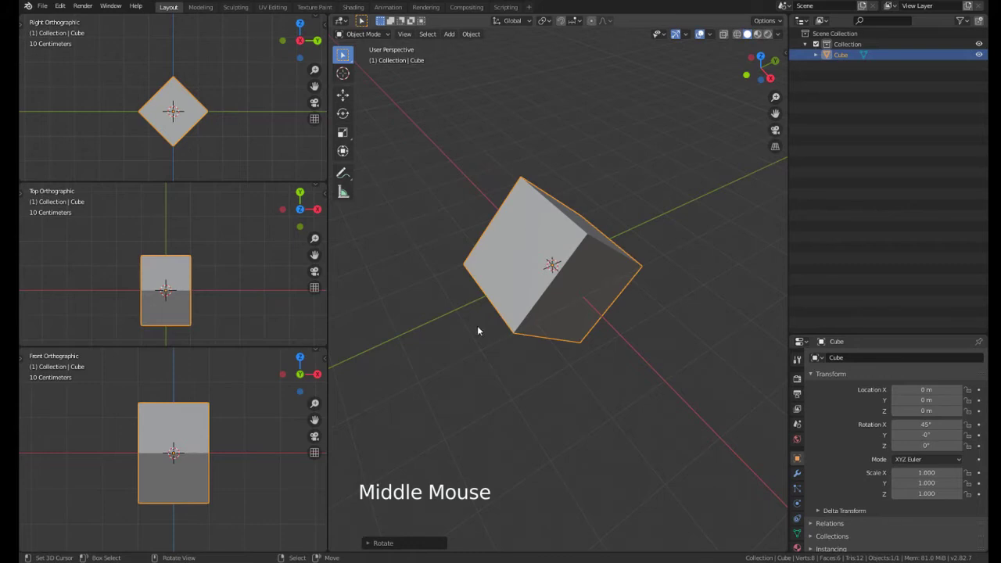
{"action": "middle_click_drag", "start_coordinate": [477, 330], "coordinate": [505, 314]}
{"action": "key", "text": "r"}
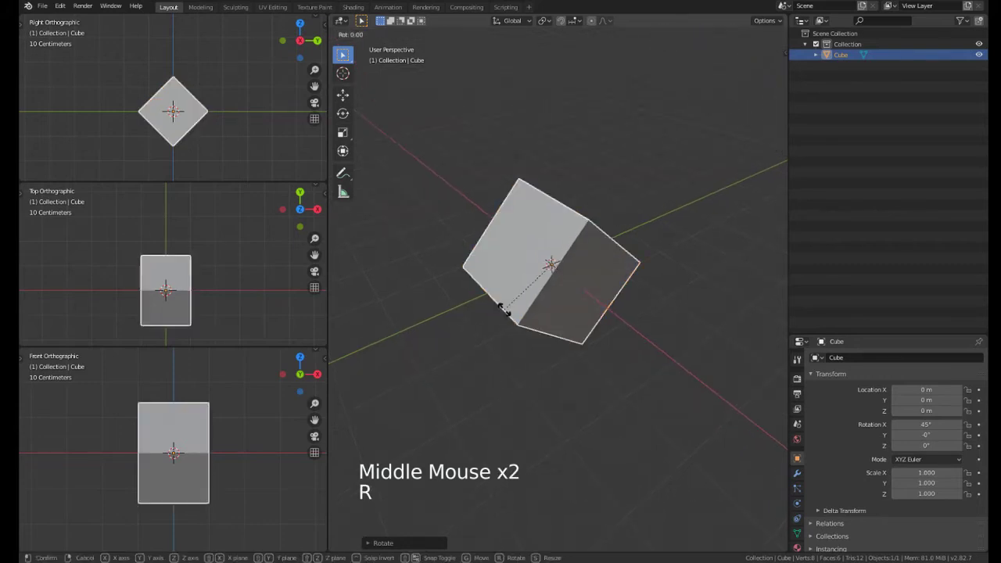
{"action": "key", "text": "z"}
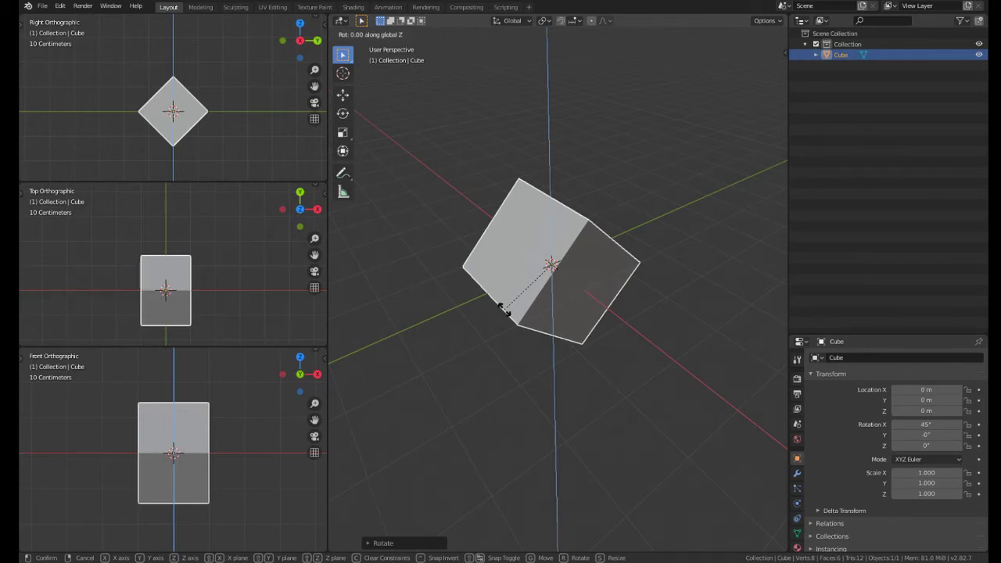
{"action": "type", "text": "45"}
{"action": "key", "text": "Return"}
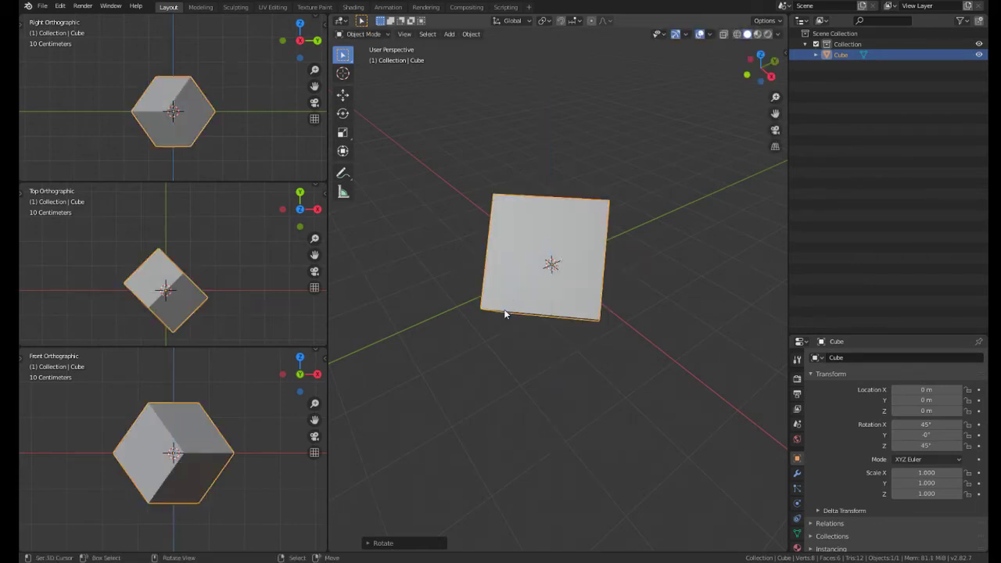
Step: Try scaling the rotated cube along the global Z axis and then the global X axis, cancelling each scale
{"action": "middle_click_drag", "start_coordinate": [514, 303], "coordinate": [579, 310]}
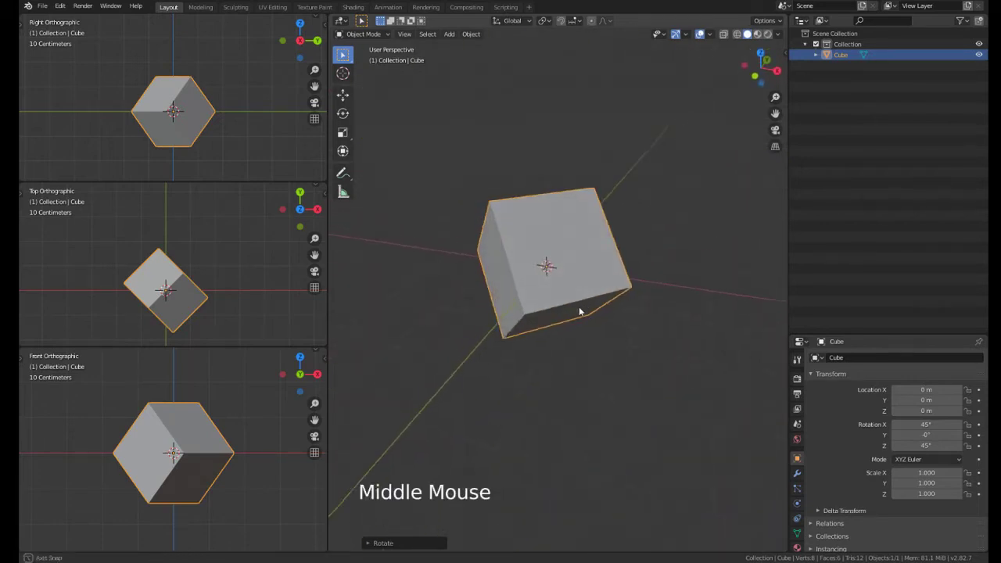
{"action": "scroll", "coordinate": [580, 315], "scroll_direction": "down", "scroll_amount": 2}
{"action": "key", "text": "s"}
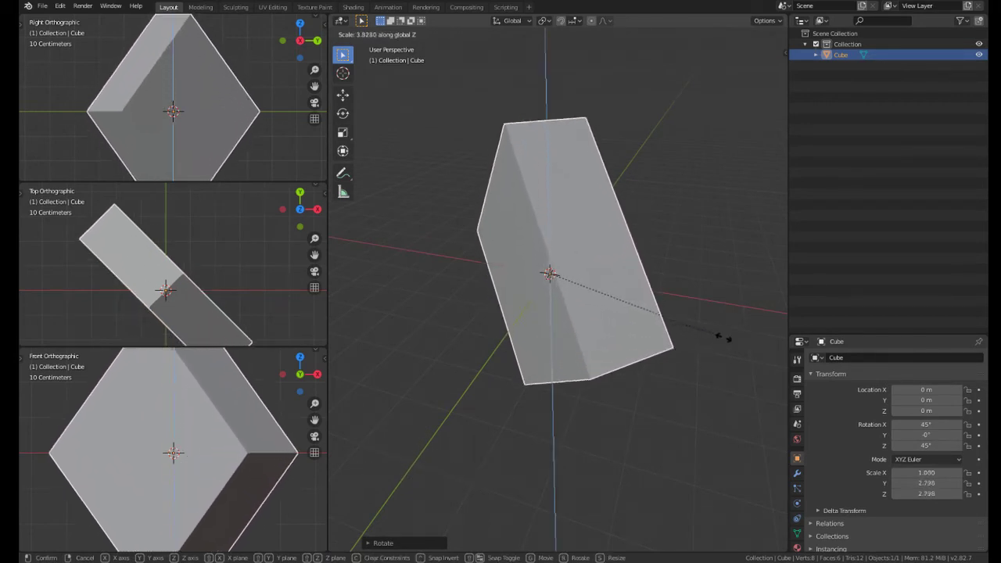
{"action": "key", "text": "Escape"}
{"action": "middle_click_drag", "start_coordinate": [556, 315], "coordinate": [607, 311]}
{"action": "key", "text": "s"}
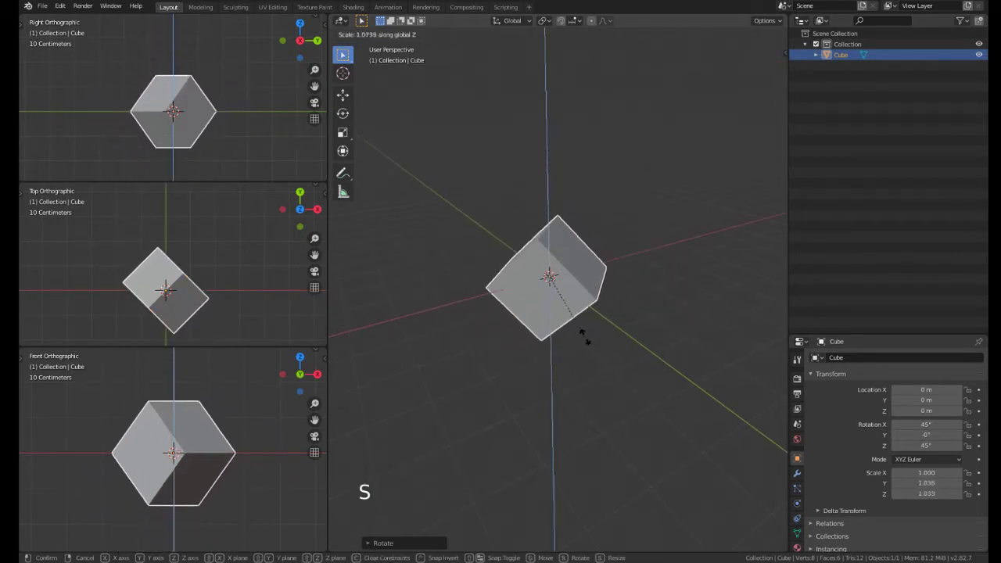
{"action": "key", "text": "x"}
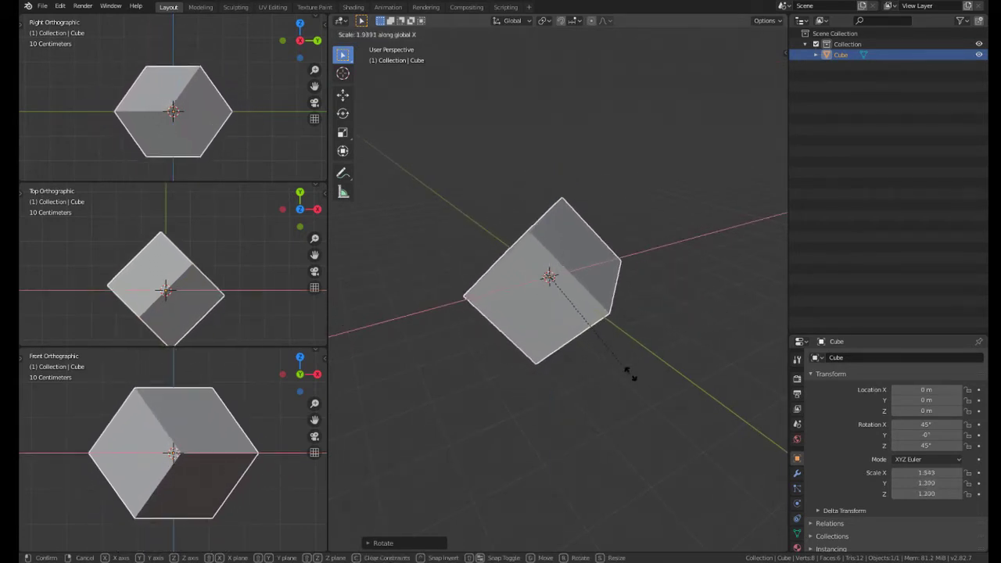
{"action": "right_click", "coordinate": [639, 313]}
Step: Try scaling the rotated cube again, finishing with a scale along the global X axis, and cancel
{"action": "middle_click_drag", "start_coordinate": [637, 309], "coordinate": [569, 373]}
{"action": "key", "text": "s"}
{"action": "right_click", "coordinate": [617, 372]}
{"action": "middle_click_drag", "start_coordinate": [440, 323], "coordinate": [558, 334]}
{"action": "key", "text": "s"}
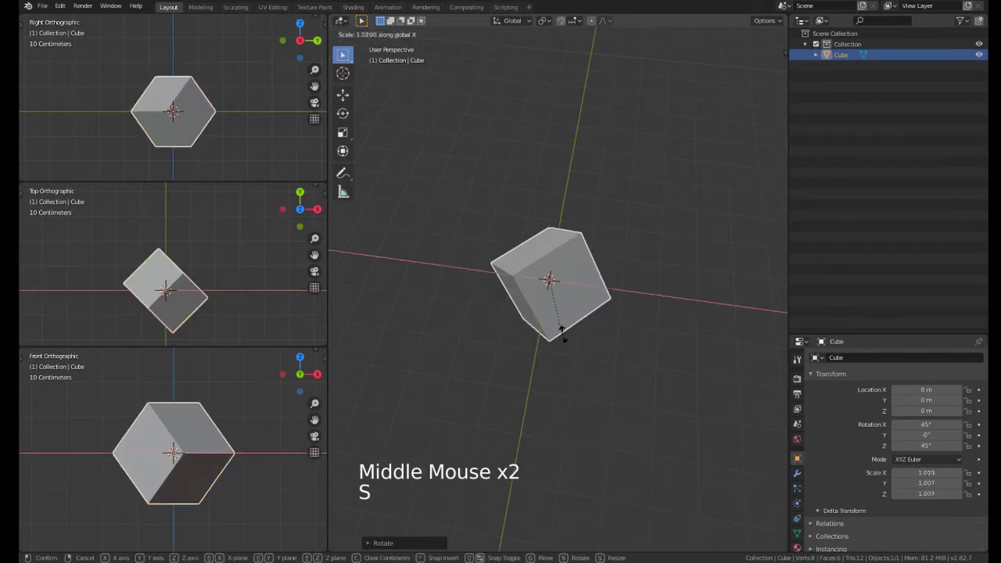
{"action": "key", "text": "x"}
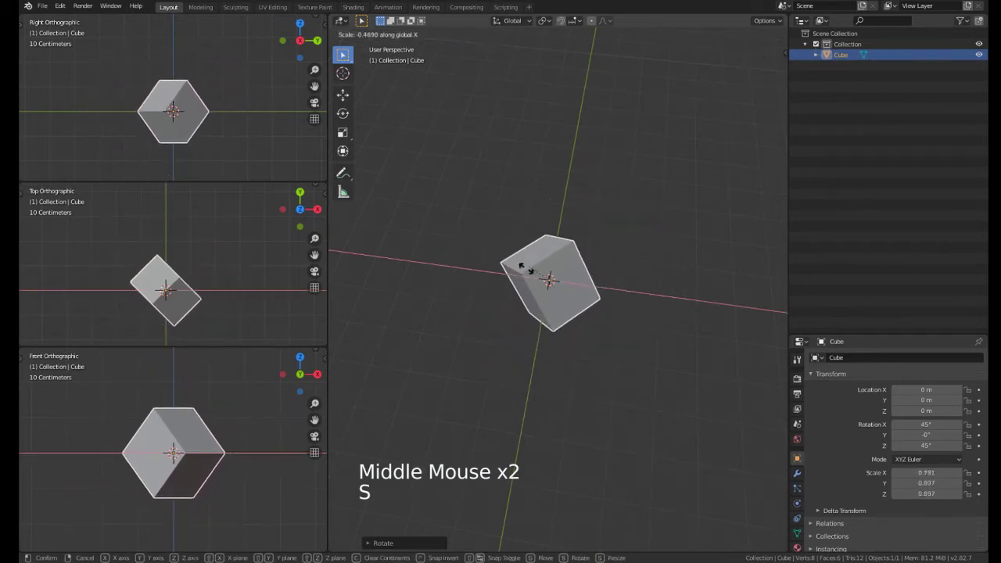
{"action": "right_click", "coordinate": [516, 301]}
{"action": "middle_click_drag", "start_coordinate": [516, 301], "coordinate": [553, 279]}
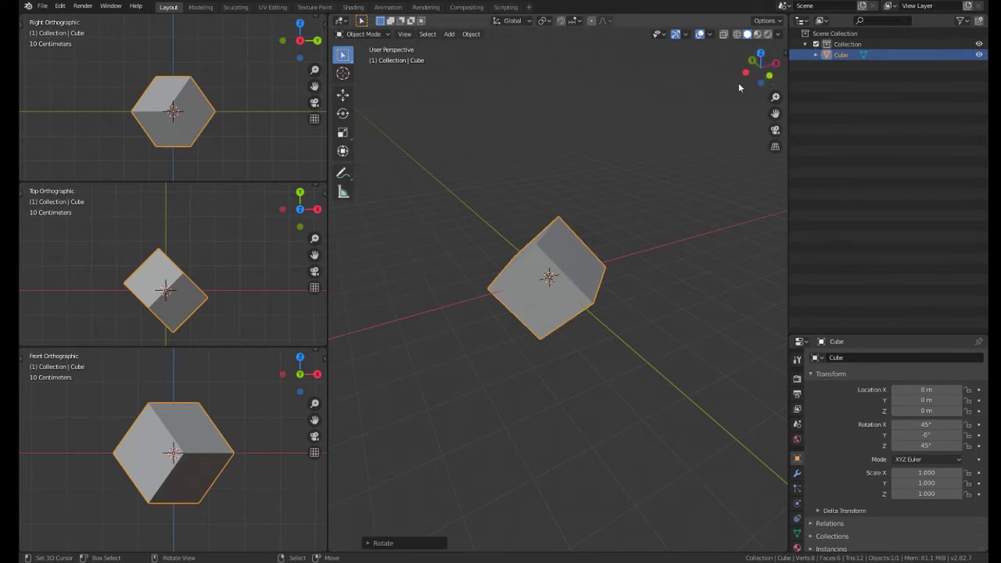
Step: Look through the perspective viewport's object type visibility and gizmo options
{"action": "middle_click_drag", "start_coordinate": [643, 141], "coordinate": [481, 273]}
{"action": "middle_click_drag", "start_coordinate": [535, 235], "coordinate": [507, 274]}
{"action": "right_click", "coordinate": [506, 296]}
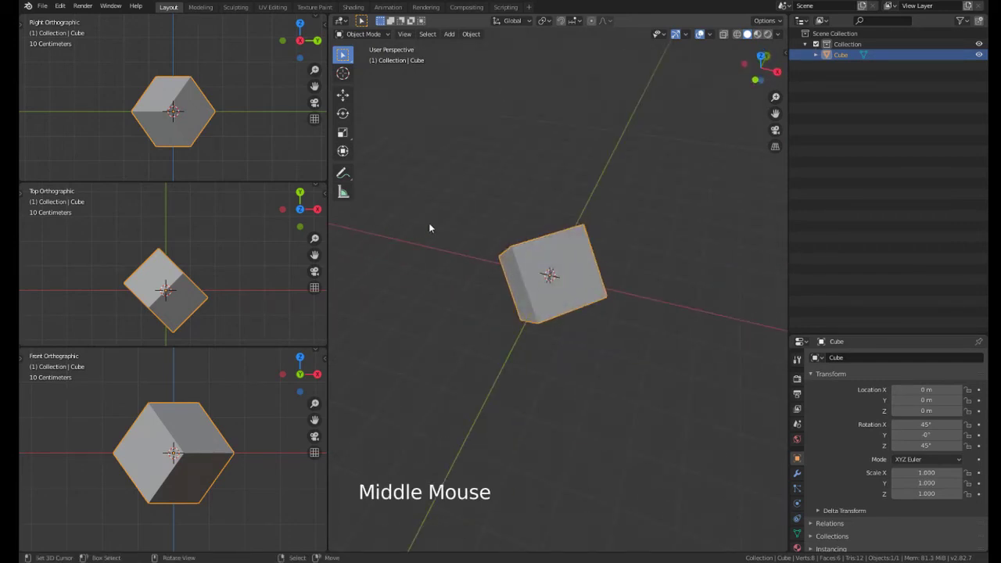
{"action": "left_click", "coordinate": [659, 34]}
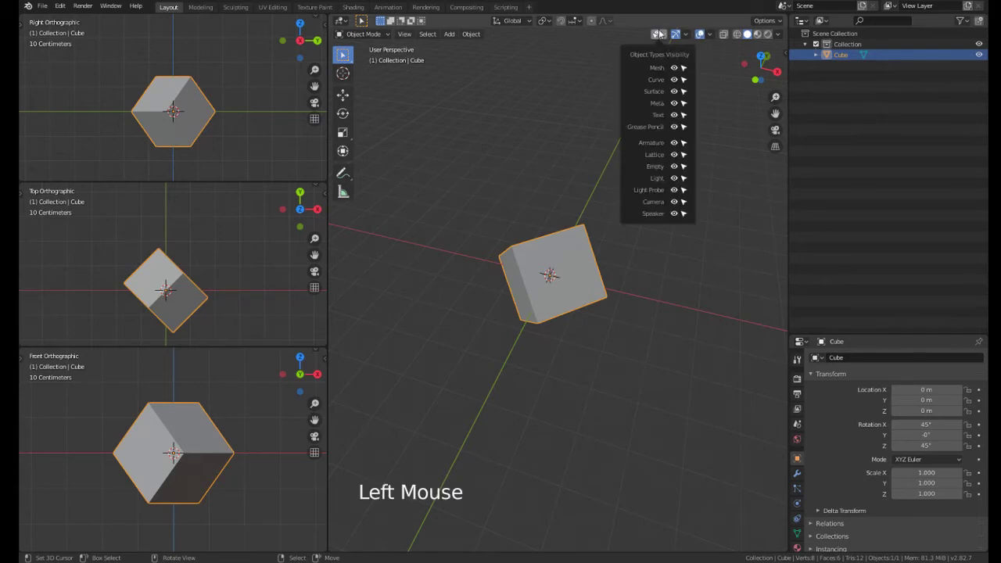
{"action": "left_click", "coordinate": [687, 35]}
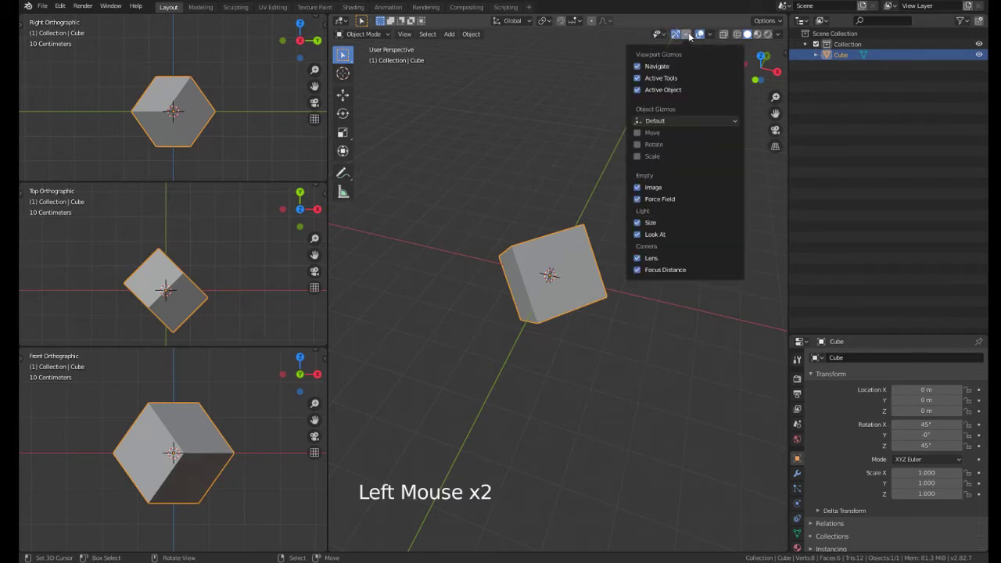
{"action": "left_click", "coordinate": [654, 134]}
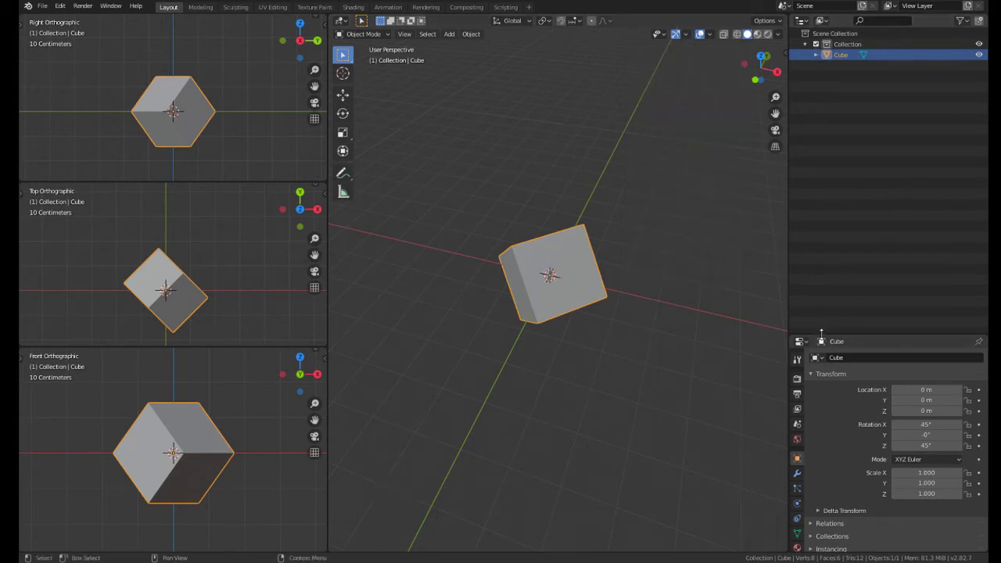
Step: Enlarge the Properties editor and turn on the Axis display in the cube's Viewport Display settings
{"action": "left_click_drag", "start_coordinate": [821, 335], "coordinate": [819, 177]}
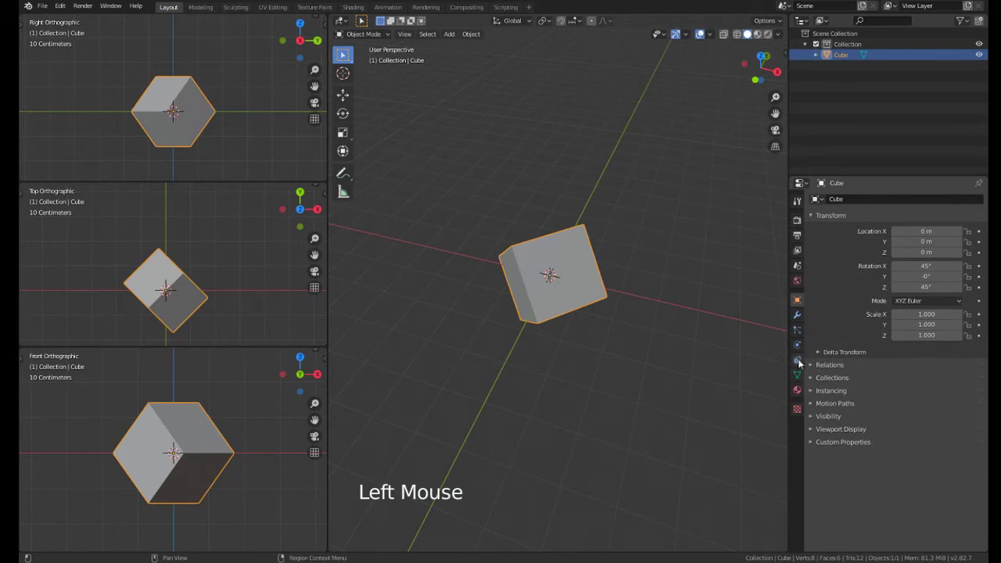
{"action": "left_click", "coordinate": [796, 316]}
{"action": "left_click", "coordinate": [797, 375]}
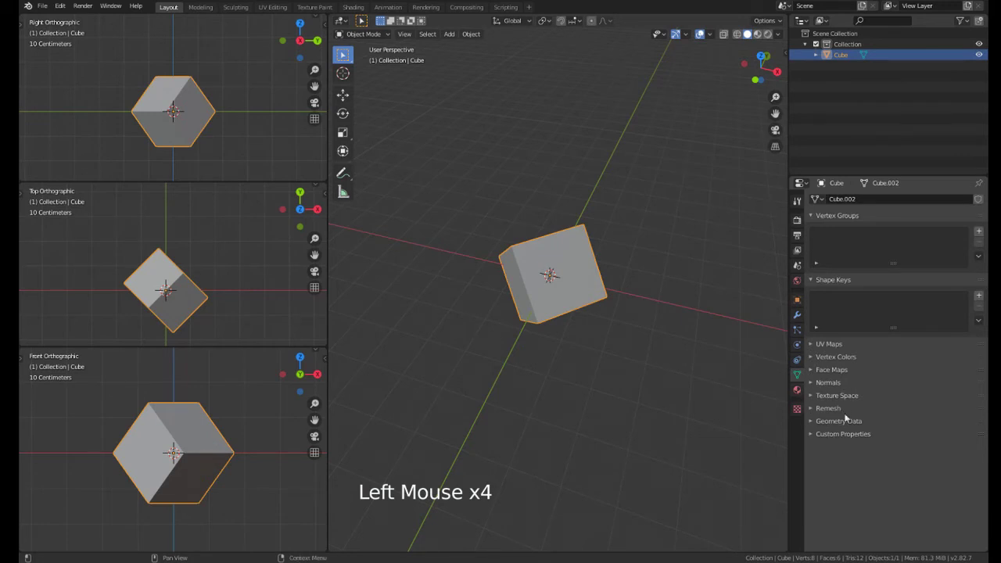
{"action": "left_click", "coordinate": [797, 302]}
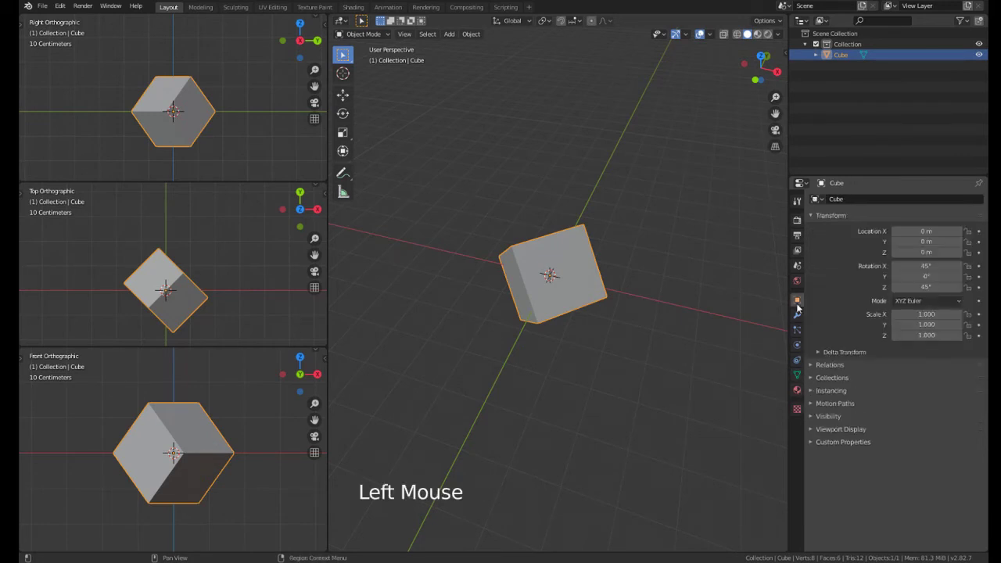
{"action": "left_click", "coordinate": [829, 416]}
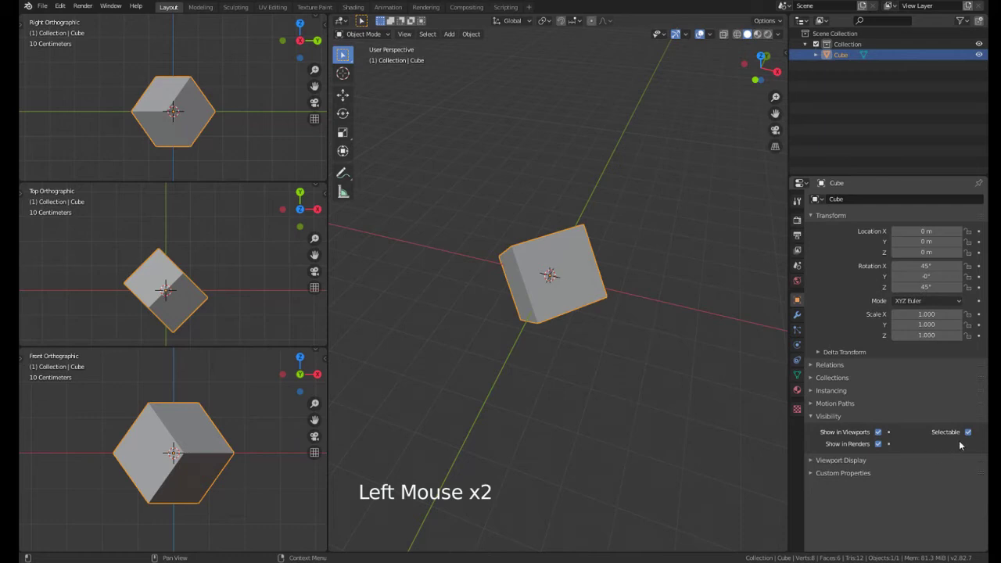
{"action": "left_click", "coordinate": [829, 416]}
{"action": "left_click", "coordinate": [833, 429]}
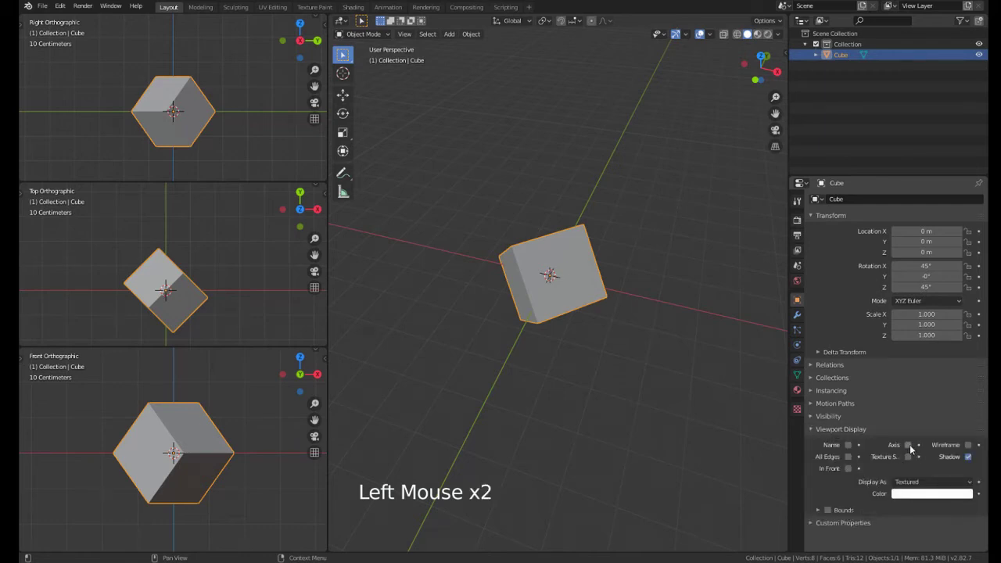
Step: Try rotating the cube freely with its local axes displayed, and cancel the rotation
{"action": "middle_click_drag", "start_coordinate": [758, 402], "coordinate": [661, 399]}
{"action": "middle_click_drag", "start_coordinate": [599, 342], "coordinate": [649, 291]}
{"action": "scroll", "coordinate": [594, 297], "scroll_direction": "up", "scroll_amount": 1}
{"action": "key", "text": "r"}
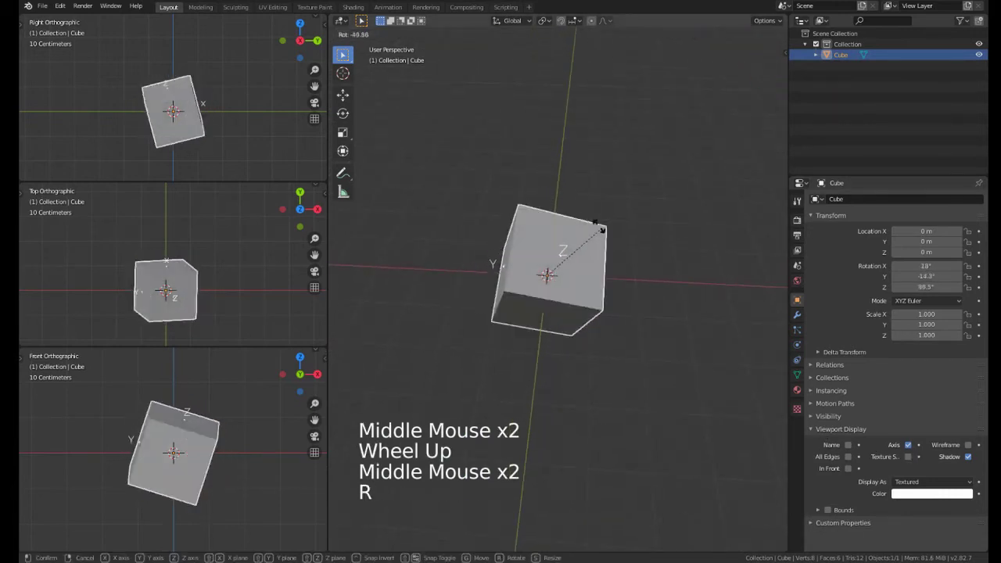
{"action": "right_click", "coordinate": [526, 283]}
{"action": "middle_click_drag", "start_coordinate": [525, 283], "coordinate": [571, 250]}
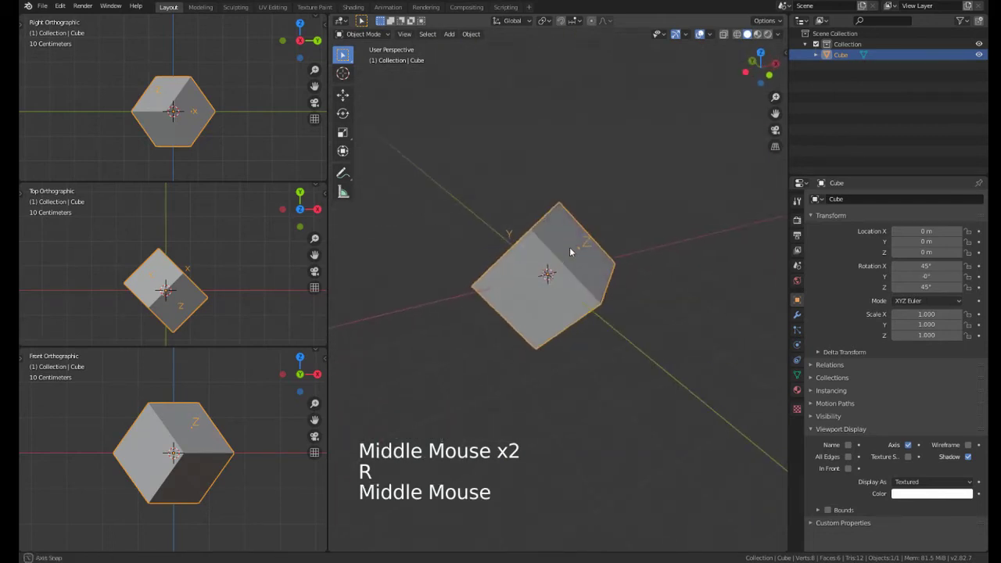
Step: Switch the perspective viewport to wireframe shading and inspect the cube's local axes
{"action": "mouse_move", "coordinate": [525, 323]}
{"action": "middle_mouse_down"}
{"action": "mouse_move", "coordinate": [558, 317]}
{"action": "mouse_move", "coordinate": [574, 270]}
{"action": "mouse_move", "coordinate": [549, 284]}
{"action": "mouse_move", "coordinate": [476, 244]}
{"action": "mouse_move", "coordinate": [586, 263]}
{"action": "mouse_move", "coordinate": [476, 238]}
{"action": "mouse_move", "coordinate": [539, 270]}
{"action": "mouse_move", "coordinate": [545, 304]}
{"action": "mouse_move", "coordinate": [479, 224]}
{"action": "middle_mouse_up"}
{"action": "key", "text": "z"}
{"action": "scroll", "coordinate": [574, 270], "scroll_direction": "up", "scroll_amount": 2}
{"action": "middle_click_drag", "start_coordinate": [602, 230], "coordinate": [568, 253]}
{"action": "scroll", "coordinate": [561, 258], "scroll_direction": "down", "scroll_amount": 2}
Step: Clear the cube's rotation, scale and location
{"action": "key", "text": "alt+r"}
{"action": "key", "text": "alt+s"}
{"action": "key", "text": "alt+g"}
Step: Rotate the cube freely in the perspective viewport, and clear its rotation again
{"action": "middle_click_drag", "start_coordinate": [502, 263], "coordinate": [537, 319]}
{"action": "key", "text": "r"}
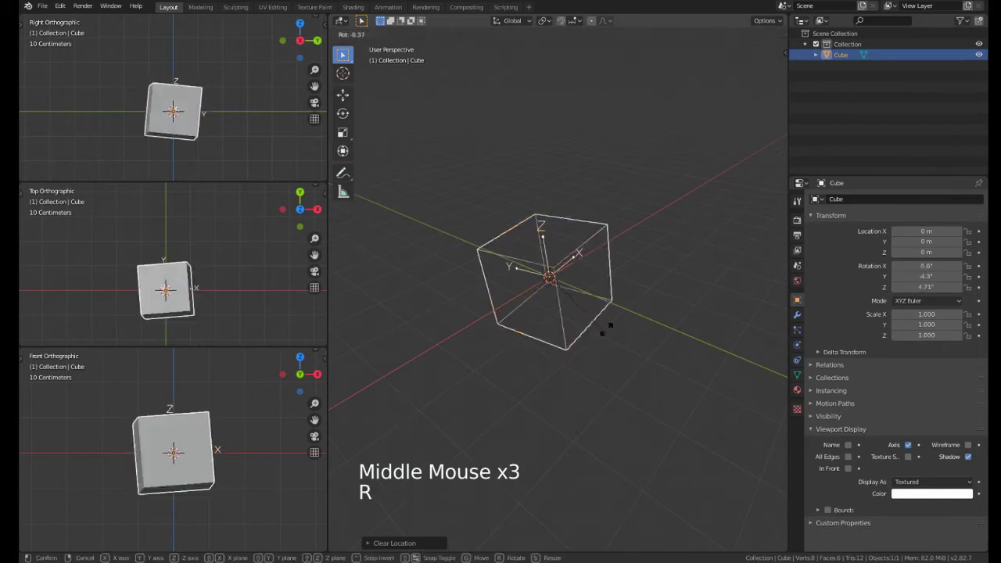
{"action": "left_click", "coordinate": [539, 258]}
{"action": "middle_click_drag", "start_coordinate": [539, 258], "coordinate": [555, 271]}
{"action": "key", "text": "alt+r"}
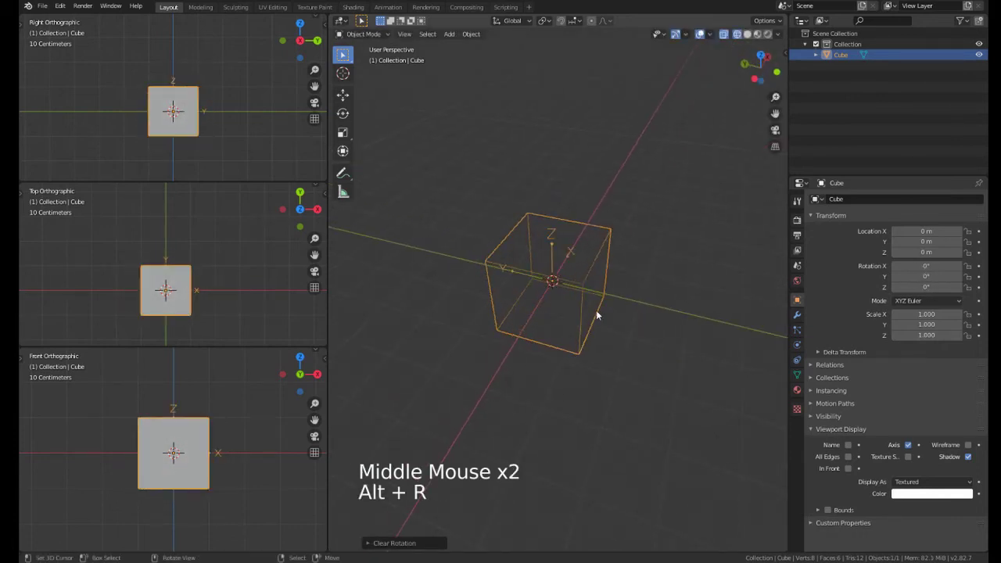
Step: Scale the cube down uniformly to about 0.378
{"action": "middle_click_drag", "start_coordinate": [595, 309], "coordinate": [669, 357]}
{"action": "key", "text": "s"}
{"action": "left_click", "coordinate": [590, 321]}
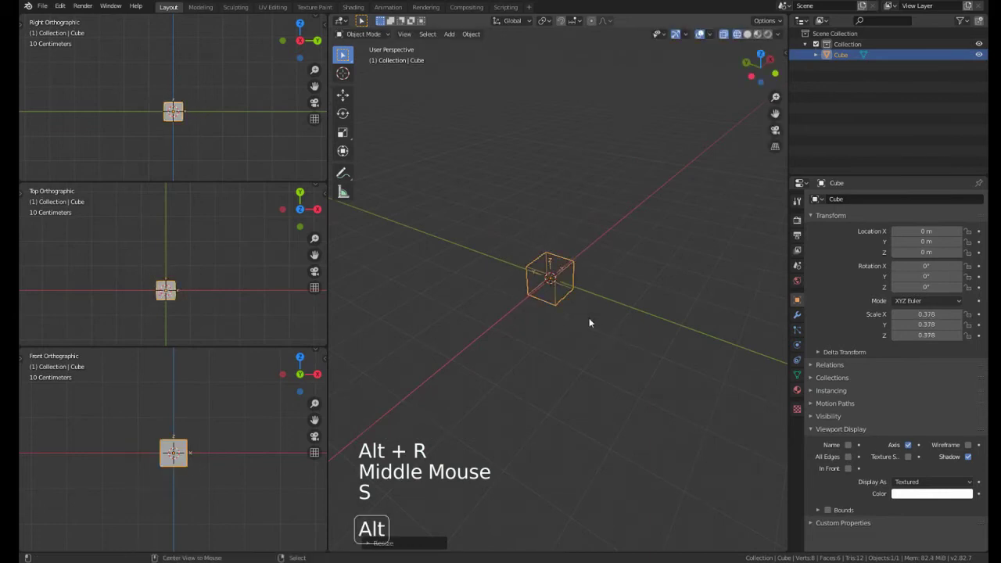
Step: Clear the cube's scale and move the cube freely away from the origin
{"action": "key", "text": "alt+s"}
{"action": "key", "text": "g"}
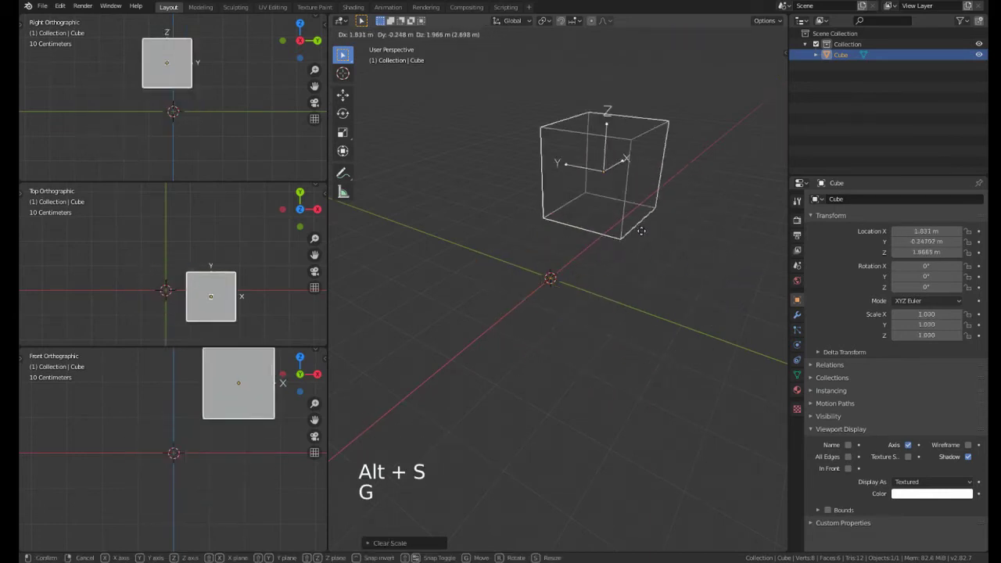
{"action": "left_click", "coordinate": [486, 242]}
{"action": "middle_click_drag", "start_coordinate": [599, 311], "coordinate": [583, 242]}
Step: Clear the cube's location and trackball-rotate it freely to about 66.1°, -23° and -48.9° on X, Y and Z
{"action": "key", "text": "alt+g"}
{"action": "middle_click_drag", "start_coordinate": [485, 239], "coordinate": [538, 171]}
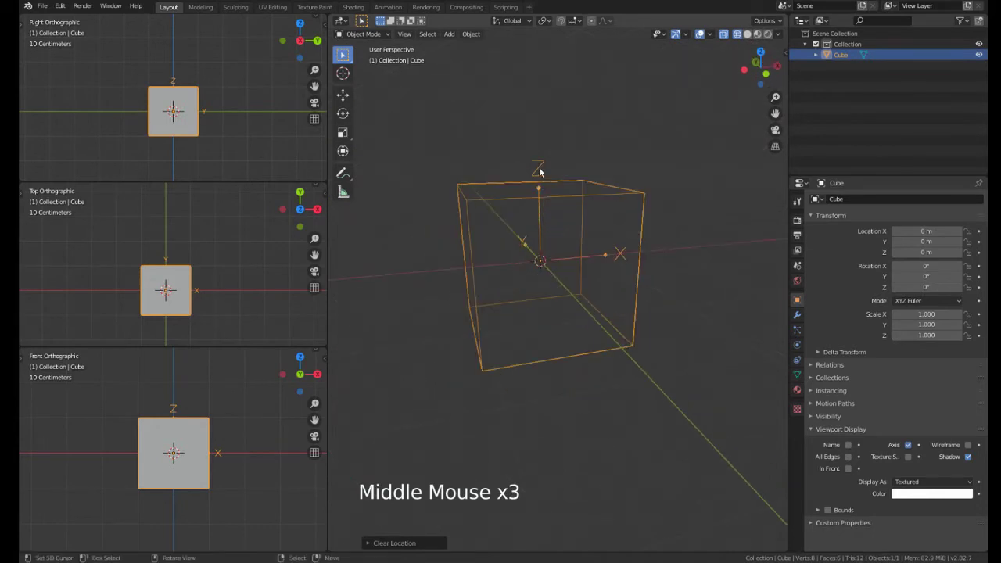
{"action": "middle_click_drag", "start_coordinate": [538, 262], "coordinate": [582, 268]}
{"action": "scroll", "coordinate": [578, 268], "scroll_direction": "down", "scroll_amount": 2}
{"action": "key", "text": "r"}
{"action": "key", "text": "r"}
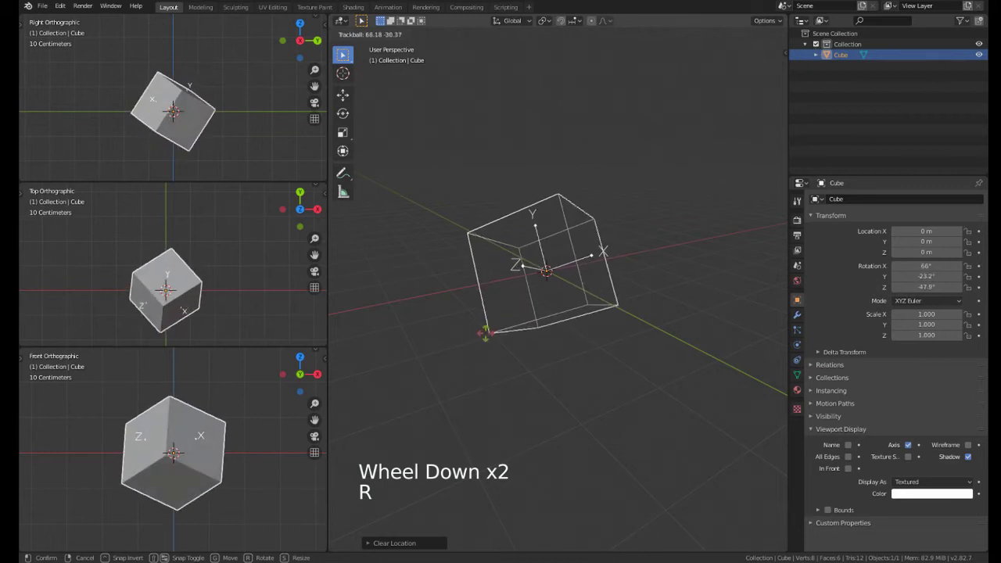
{"action": "left_click", "coordinate": [510, 321]}
Step: Examine the rotated cube's local axes against the global axes from several angles
{"action": "middle_click_drag", "start_coordinate": [511, 320], "coordinate": [460, 303]}
{"action": "scroll", "coordinate": [539, 269], "scroll_direction": "down", "scroll_amount": 2}
{"action": "middle_click_drag", "start_coordinate": [583, 232], "coordinate": [579, 215]}
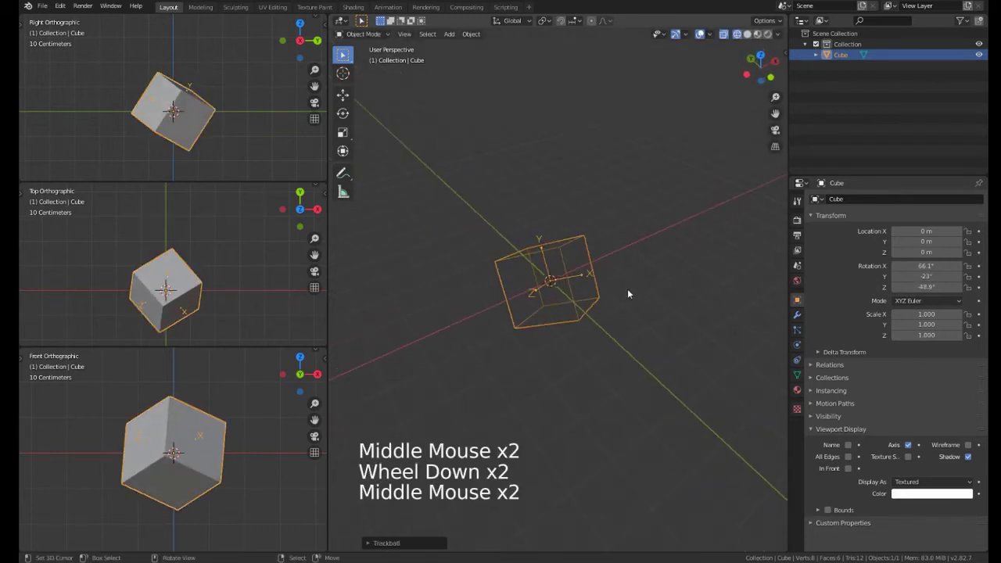
{"action": "middle_click_drag", "start_coordinate": [514, 276], "coordinate": [557, 281]}
{"action": "scroll", "coordinate": [557, 281], "scroll_direction": "up", "scroll_amount": 2}
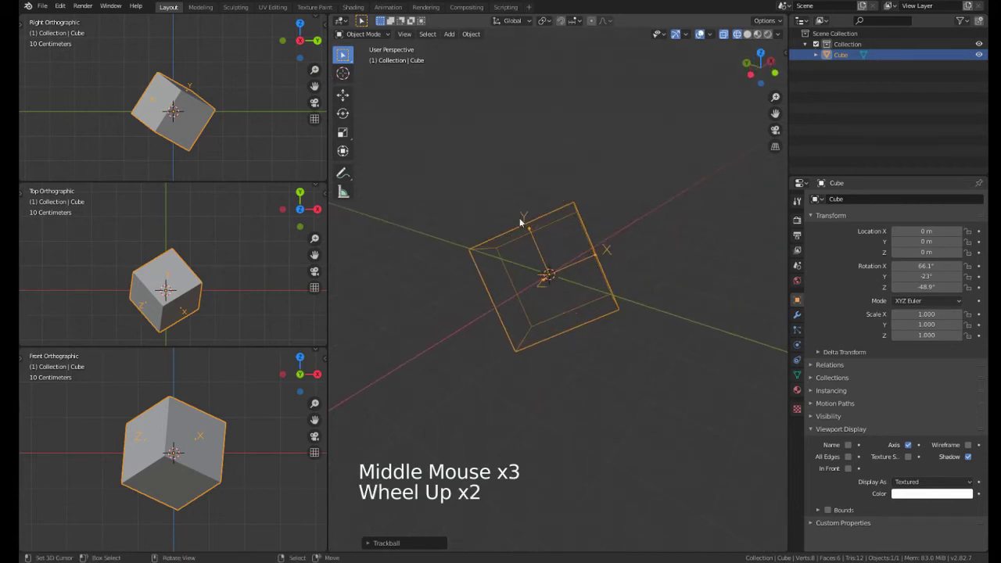
{"action": "middle_click_drag", "start_coordinate": [519, 217], "coordinate": [541, 256]}
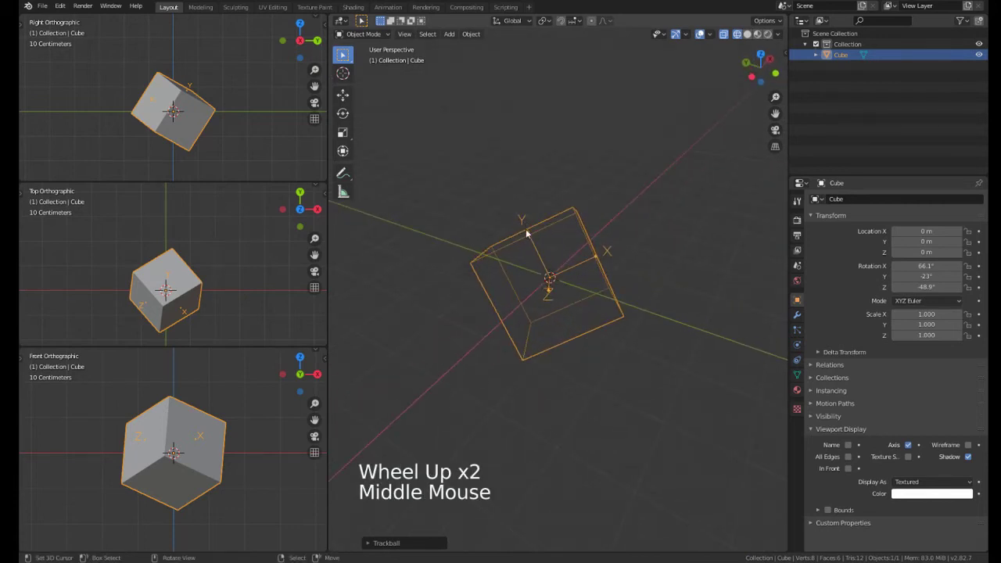
{"action": "middle_click_drag", "start_coordinate": [565, 320], "coordinate": [552, 277]}
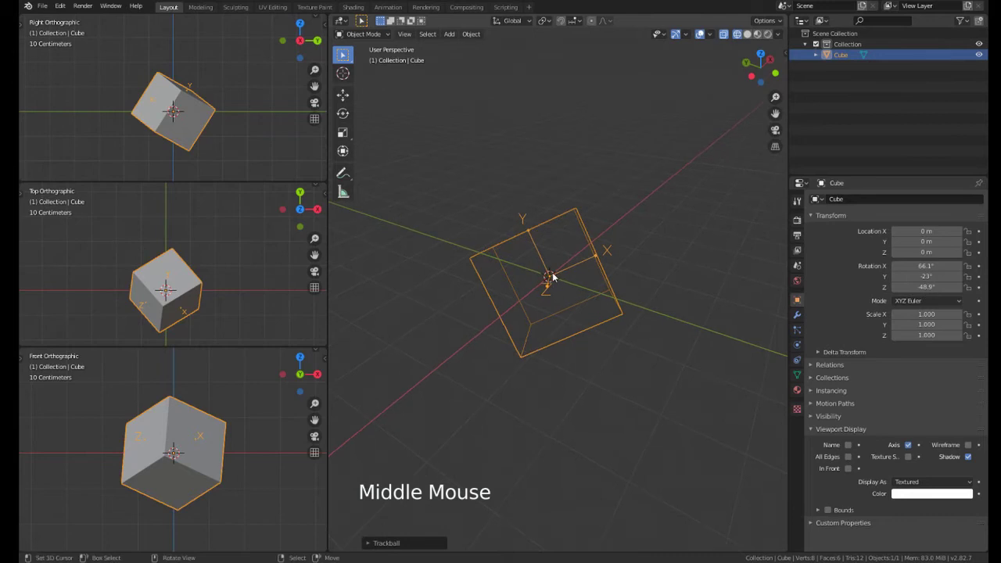
Step: Try scaling the rotated cube along the global and local Y and Z axes, and cancel the scaling
{"action": "key", "text": "s"}
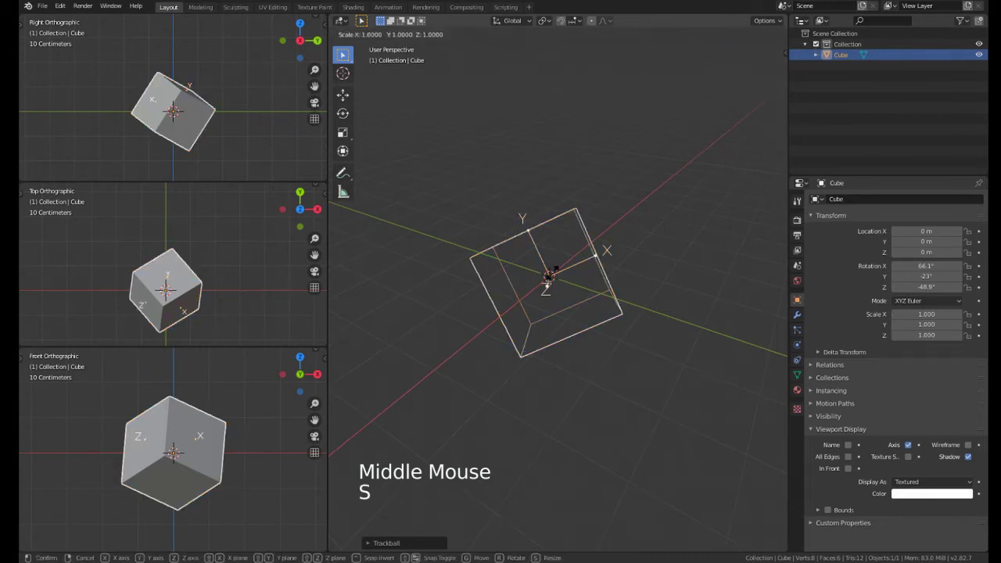
{"action": "key", "text": "y"}
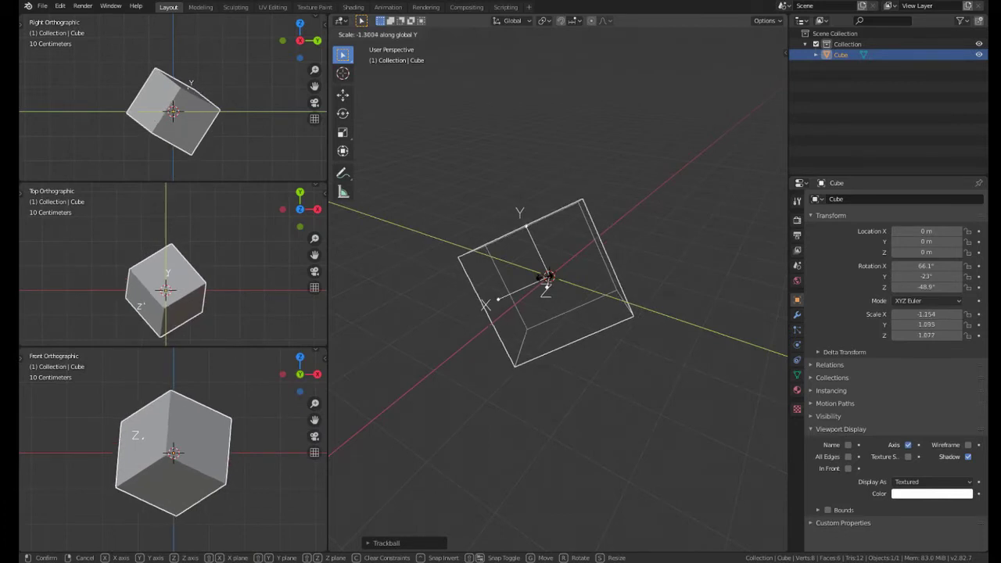
{"action": "key", "text": "y"}
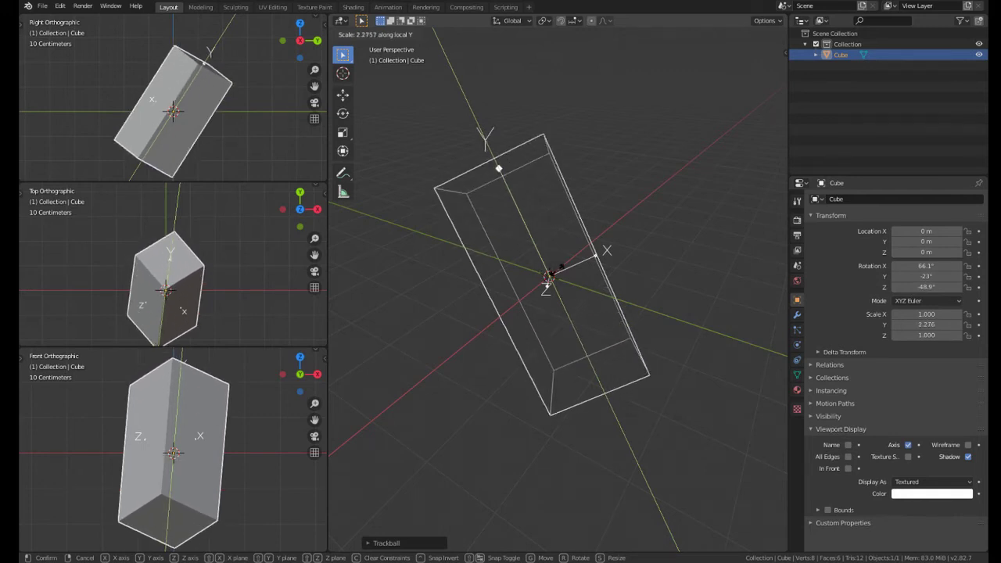
{"action": "key", "text": "z"}
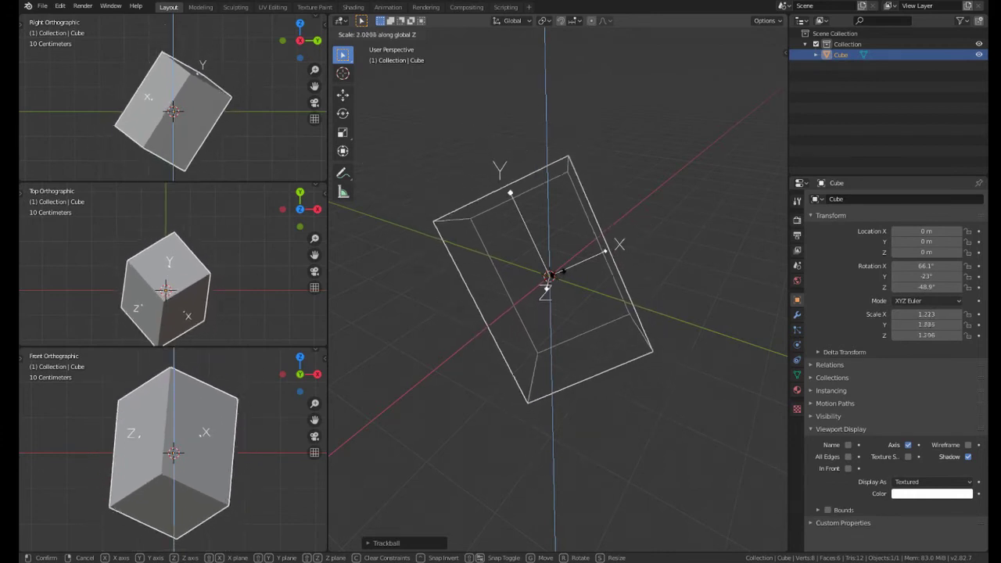
{"action": "key", "text": "z"}
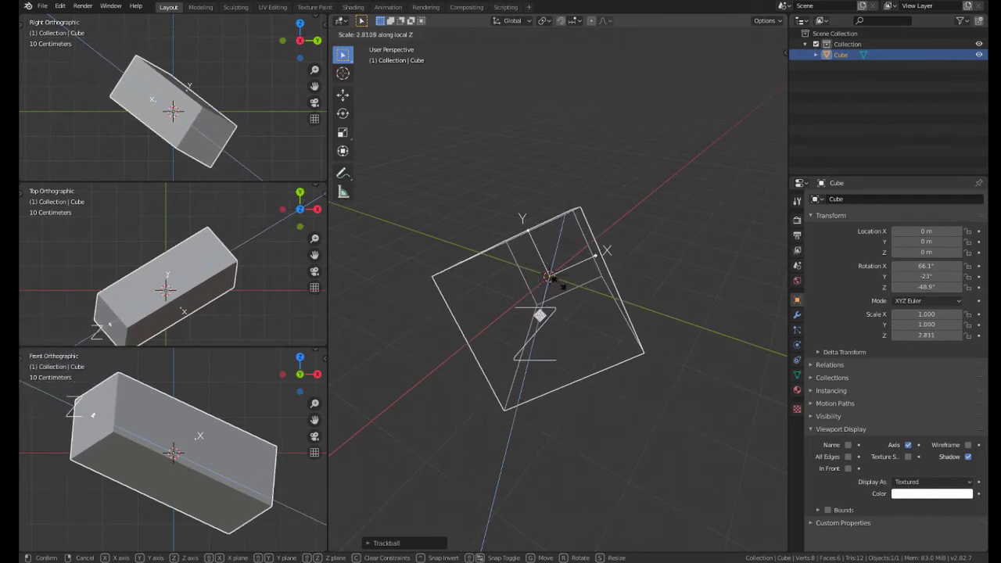
{"action": "key", "text": "Escape"}
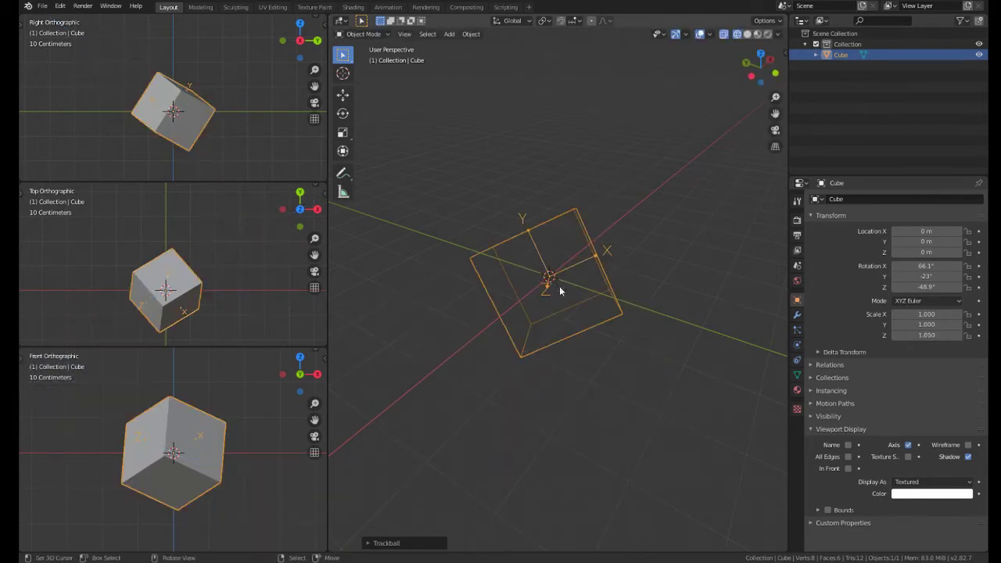
Step: Inspect the rotated cube's local axes, and clear the cube's rotation and location
{"action": "middle_click_drag", "start_coordinate": [559, 290], "coordinate": [531, 213]}
{"action": "middle_click_drag", "start_coordinate": [544, 290], "coordinate": [520, 310]}
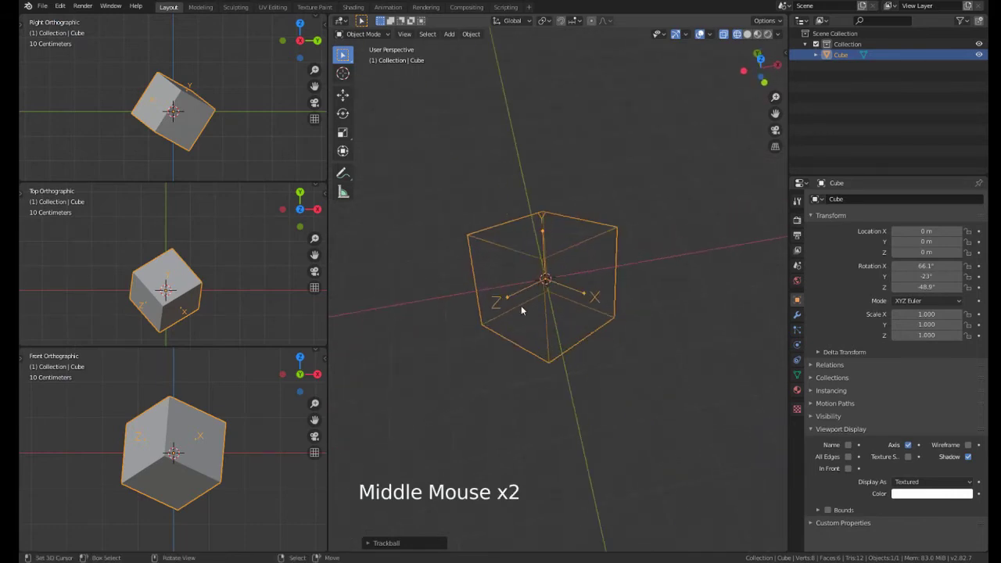
{"action": "middle_click_drag", "start_coordinate": [544, 229], "coordinate": [540, 230]}
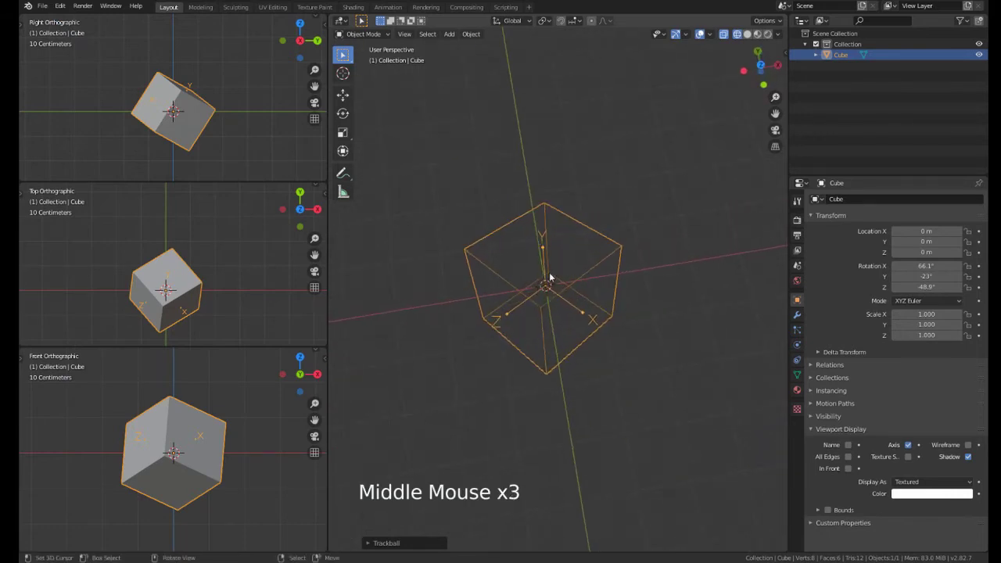
{"action": "middle_click_drag", "start_coordinate": [550, 279], "coordinate": [537, 256]}
{"action": "key", "text": "alt+r"}
{"action": "key", "text": "alt+g"}
Step: Try moving, rotating and scaling the cube without axis constraints, cancelling each transform
{"action": "scroll", "coordinate": [524, 280], "scroll_direction": "up", "scroll_amount": 1}
{"action": "scroll", "coordinate": [537, 256], "scroll_direction": "down", "scroll_amount": 1}
{"action": "key", "text": "g"}
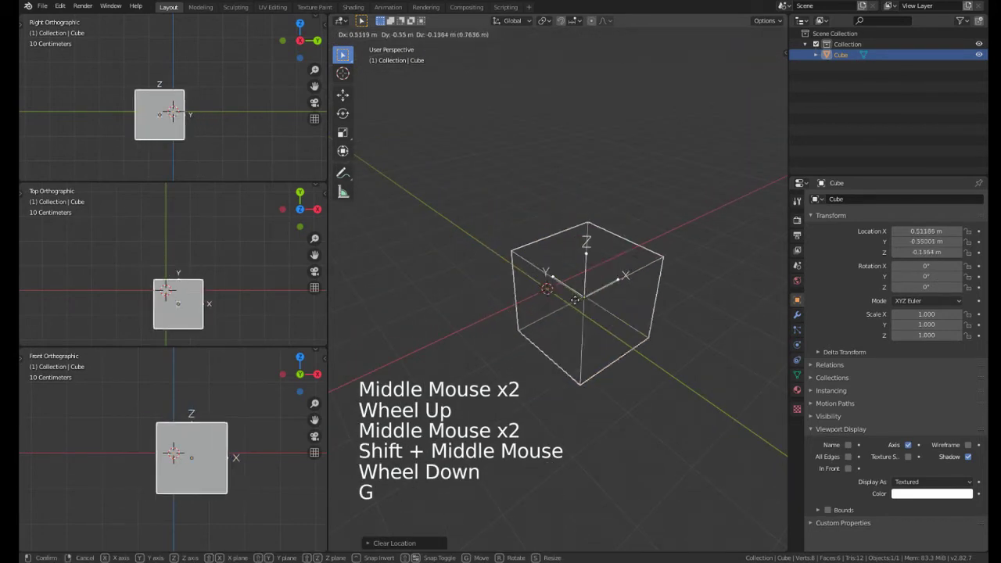
{"action": "right_click", "coordinate": [672, 307]}
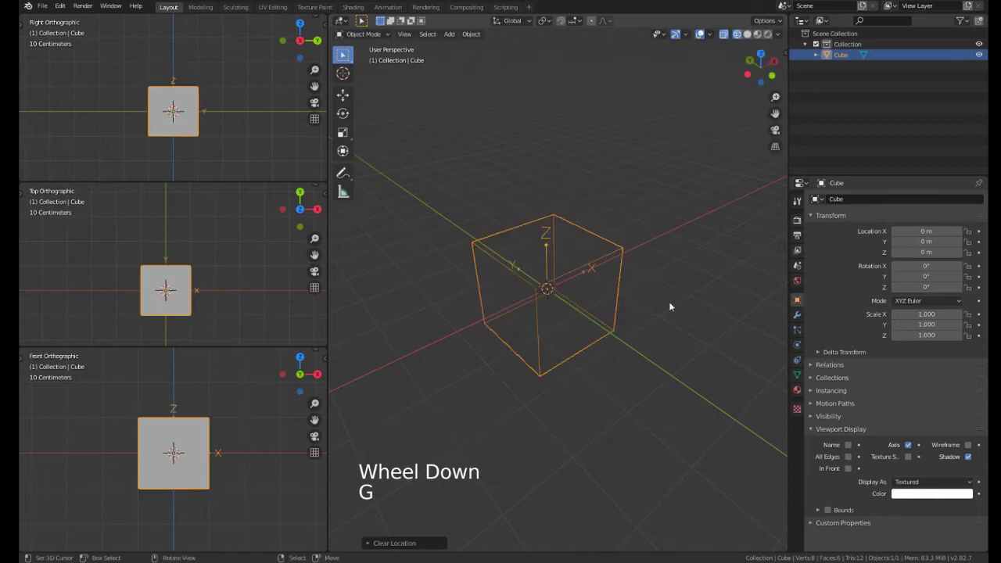
{"action": "key", "text": "r"}
{"action": "right_click", "coordinate": [588, 311]}
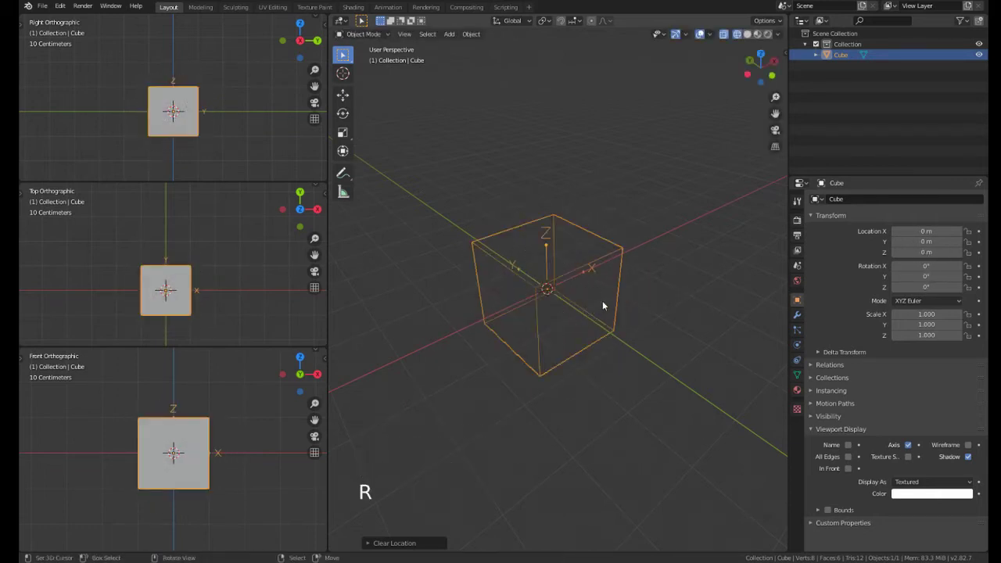
{"action": "key", "text": "s"}
{"action": "right_click", "coordinate": [611, 323]}
Step: Try moving the cube along the global Y, X and Z axes, and cancel the move
{"action": "middle_click_drag", "start_coordinate": [610, 323], "coordinate": [579, 244]}
{"action": "scroll", "coordinate": [547, 272], "scroll_direction": "down", "scroll_amount": 1}
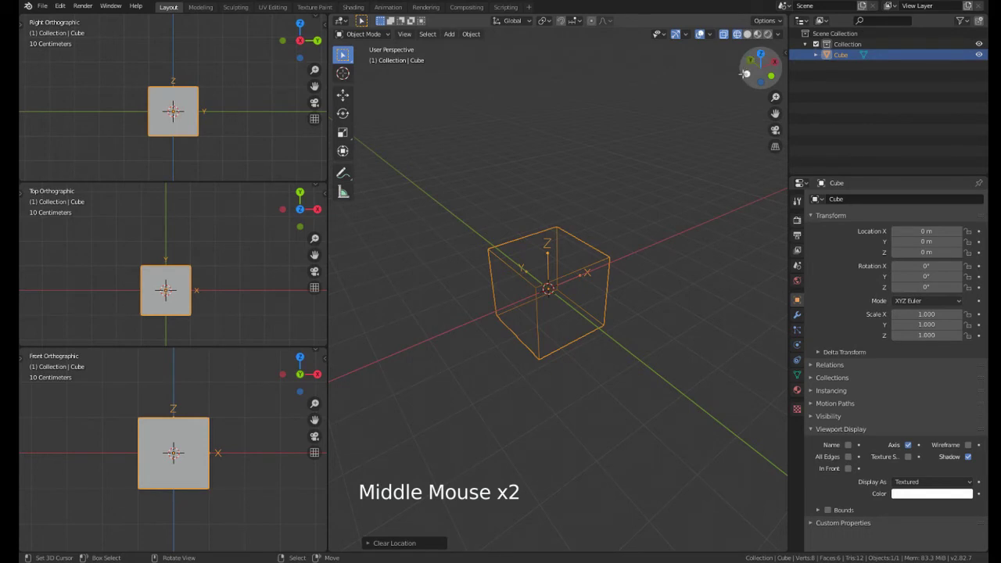
{"action": "middle_click_drag", "start_coordinate": [566, 258], "coordinate": [579, 266]}
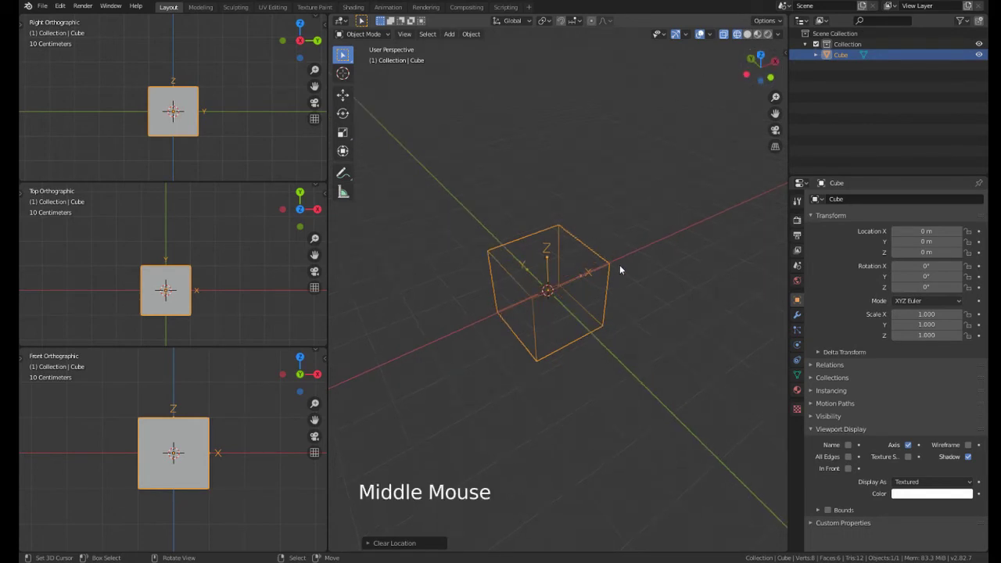
{"action": "key", "text": "g"}
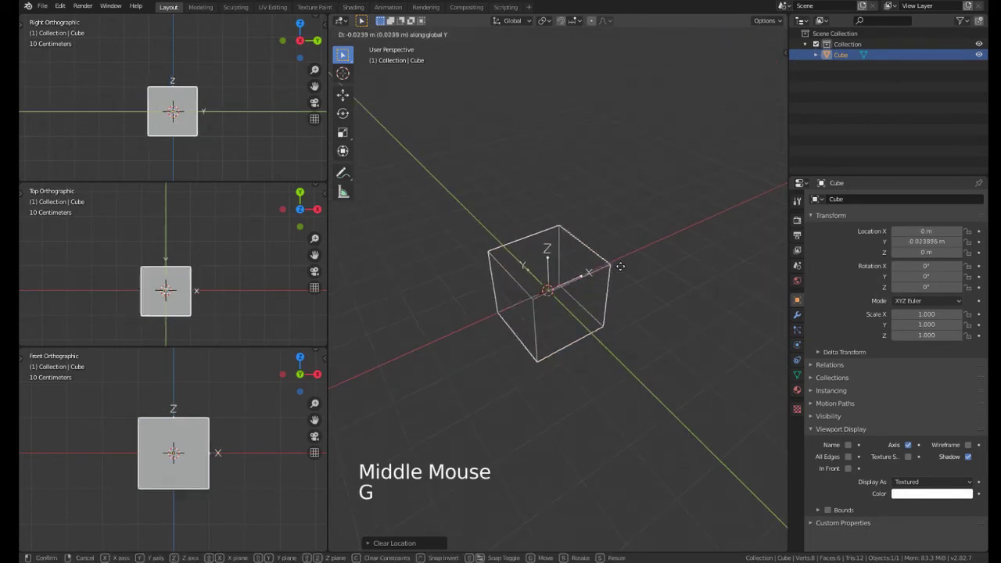
{"action": "key", "text": "y"}
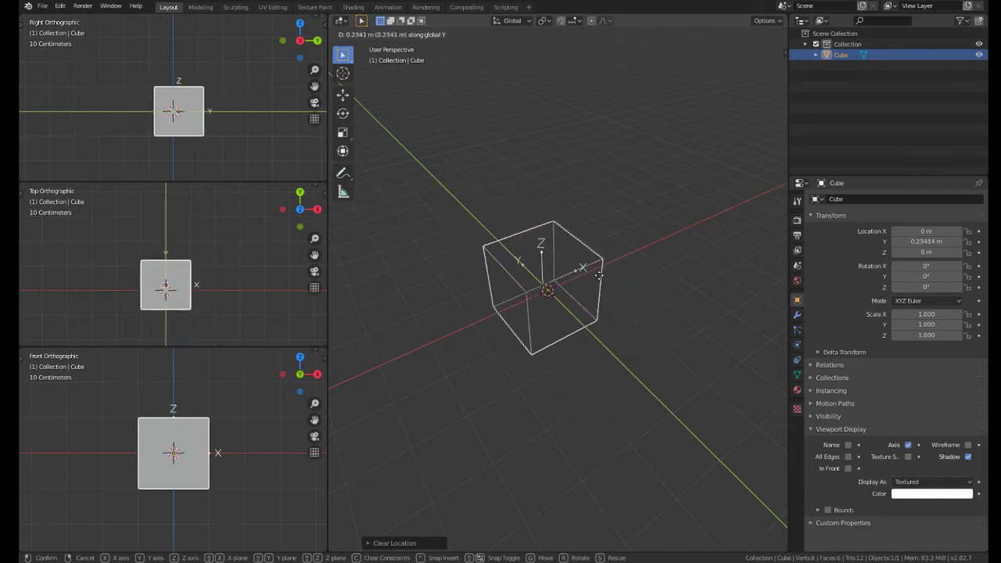
{"action": "key", "text": "x"}
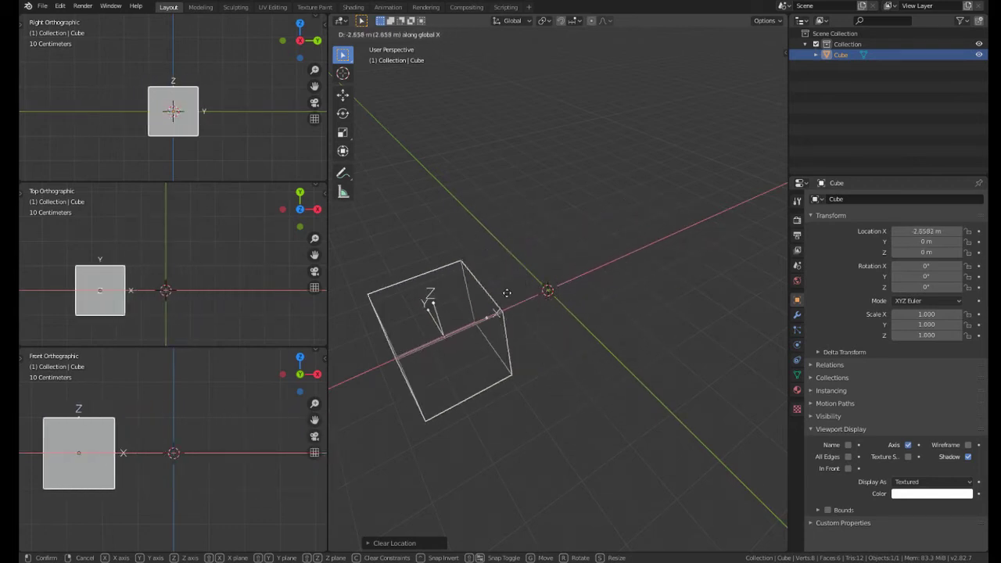
{"action": "key", "text": "z"}
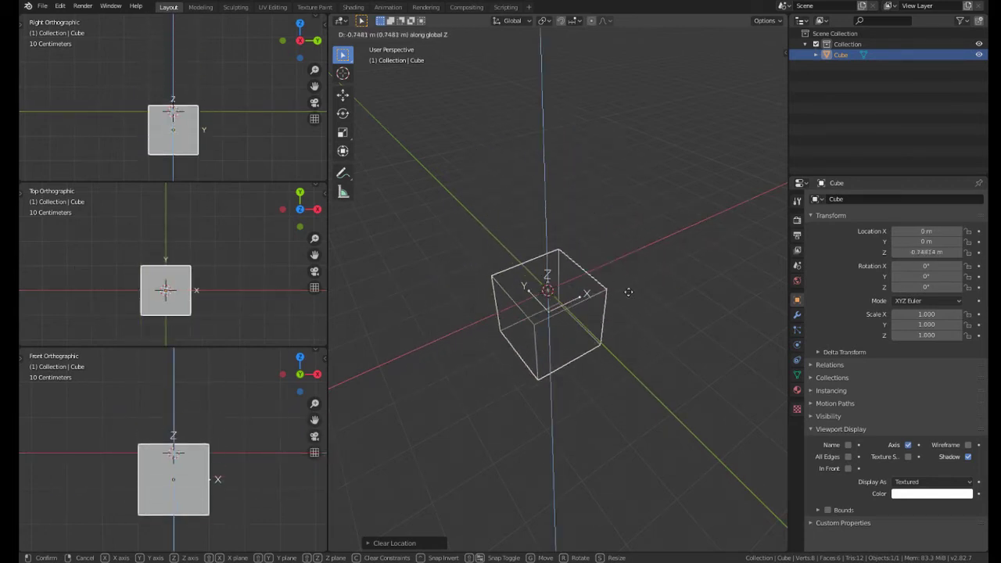
{"action": "key", "text": "Escape"}
Step: Try two free moves of the cube from different viewing angles, cancelling both
{"action": "middle_click_drag", "start_coordinate": [626, 257], "coordinate": [512, 280]}
{"action": "scroll", "coordinate": [544, 292], "scroll_direction": "up", "scroll_amount": 3}
{"action": "scroll", "coordinate": [503, 269], "scroll_direction": "down", "scroll_amount": 1}
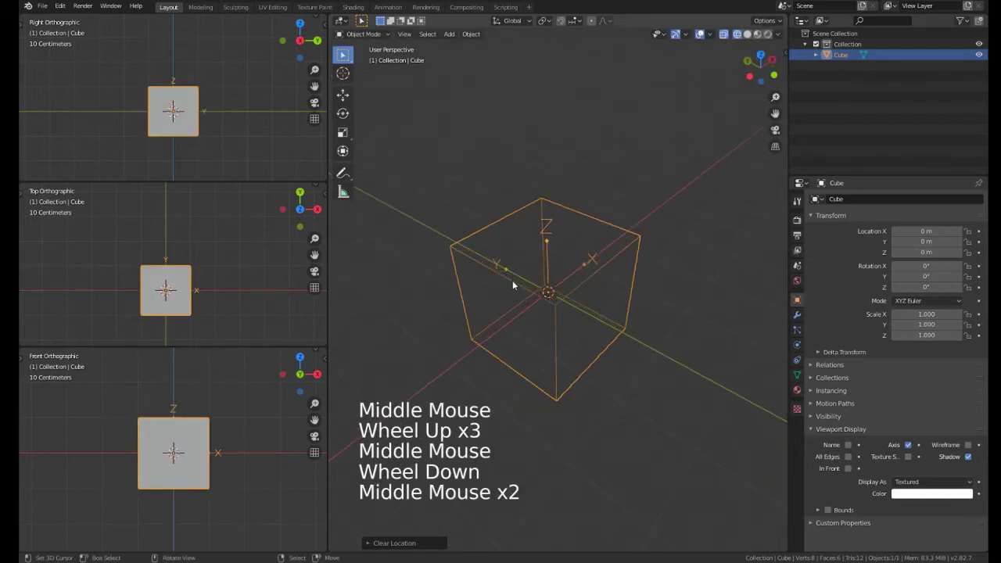
{"action": "key", "text": "g"}
{"action": "right_click", "coordinate": [493, 246]}
{"action": "middle_click_drag", "start_coordinate": [493, 246], "coordinate": [514, 234]}
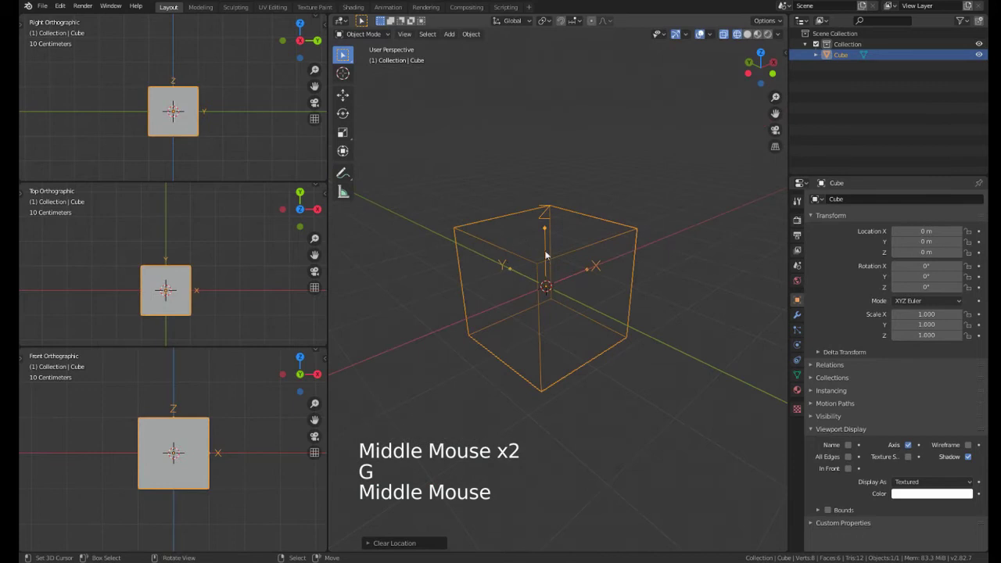
{"action": "key", "text": "g"}
{"action": "right_click", "coordinate": [530, 192]}
{"action": "middle_click_drag", "start_coordinate": [531, 192], "coordinate": [719, 365]}
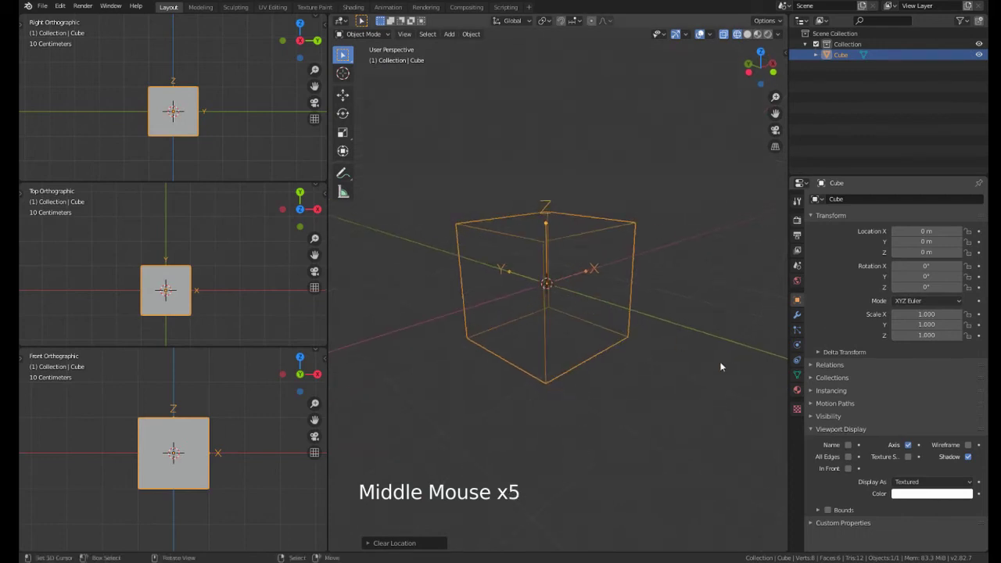
Step: Turn the cube's local axis display off and on again in its viewport display settings
{"action": "left_click", "coordinate": [797, 300]}
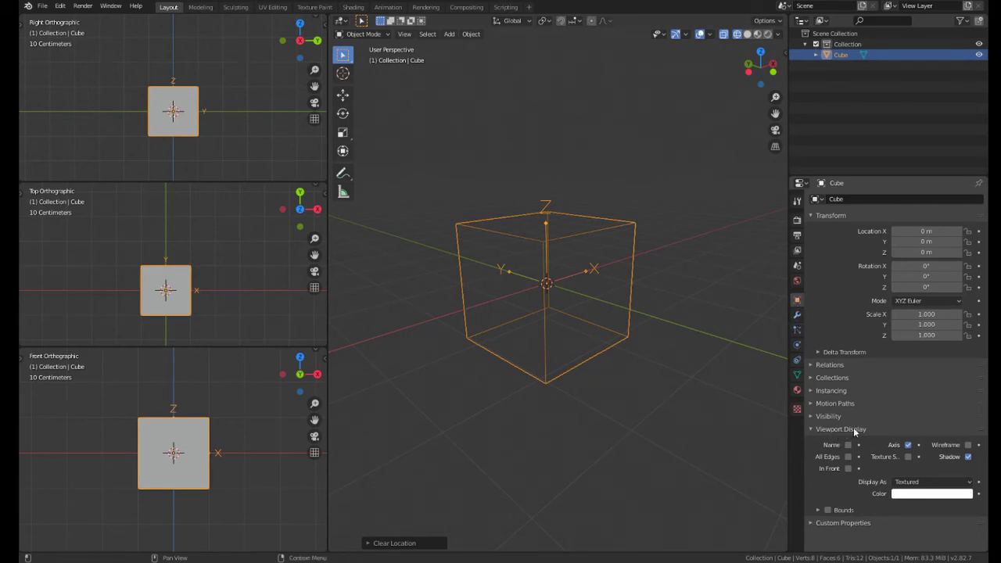
{"action": "left_click", "coordinate": [908, 445]}
{"action": "left_click", "coordinate": [908, 445]}
{"action": "middle_click_drag", "start_coordinate": [557, 311], "coordinate": [572, 308]}
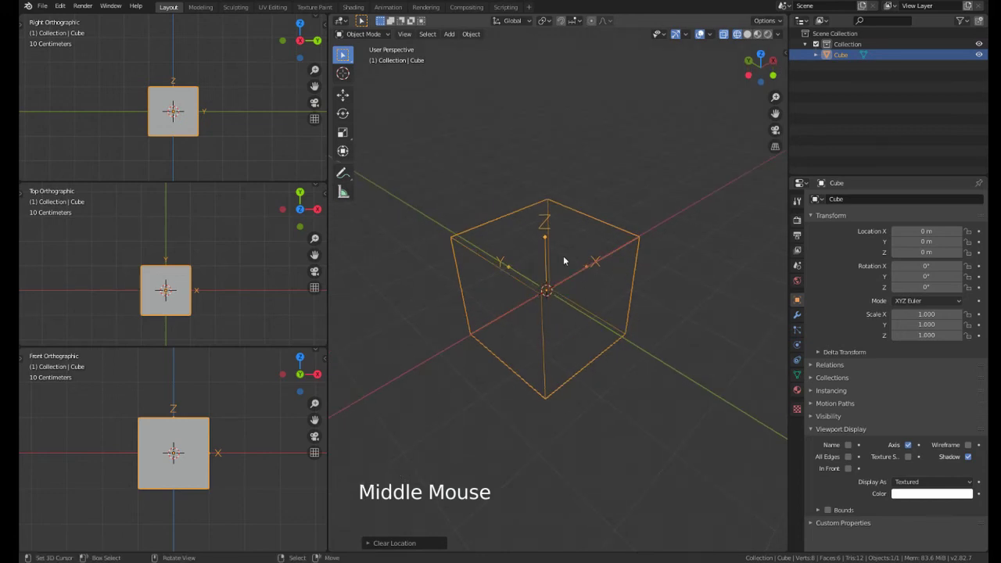
{"action": "middle_click_drag", "start_coordinate": [500, 267], "coordinate": [540, 282]}
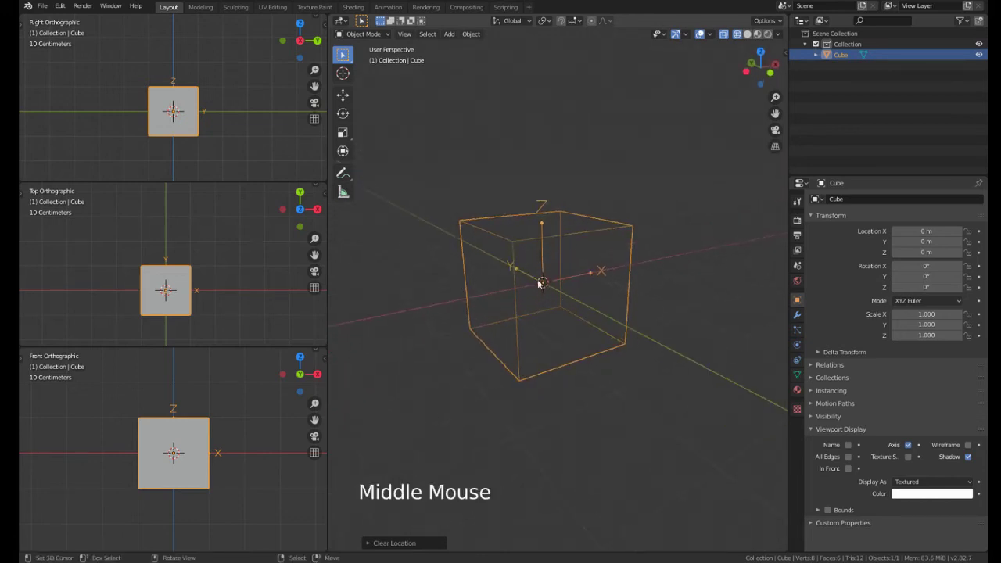
Step: Switch the perspective viewport to solid shading and back to wireframe to compare the visibility of the cube's axes
{"action": "left_click", "coordinate": [746, 34]}
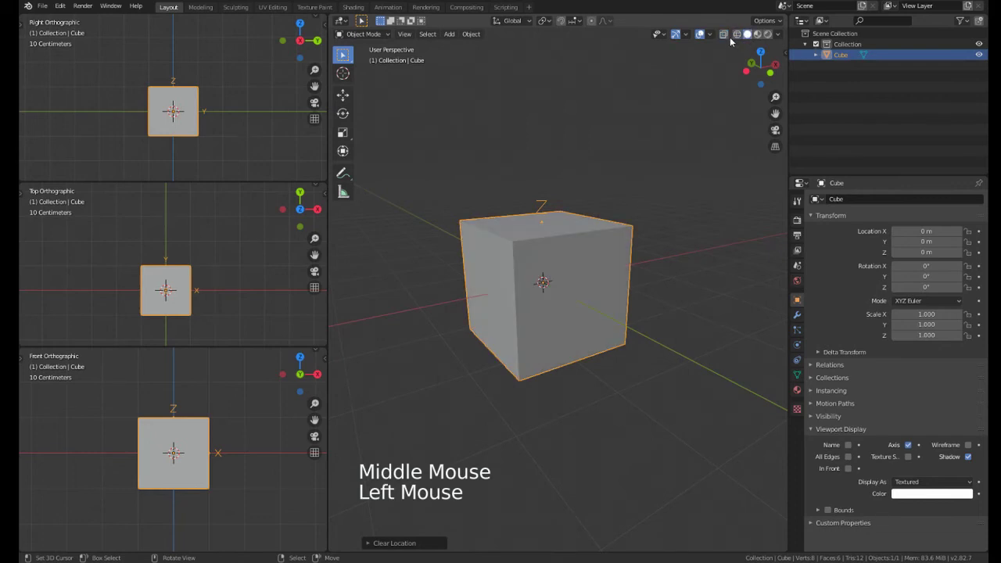
{"action": "left_click", "coordinate": [737, 35]}
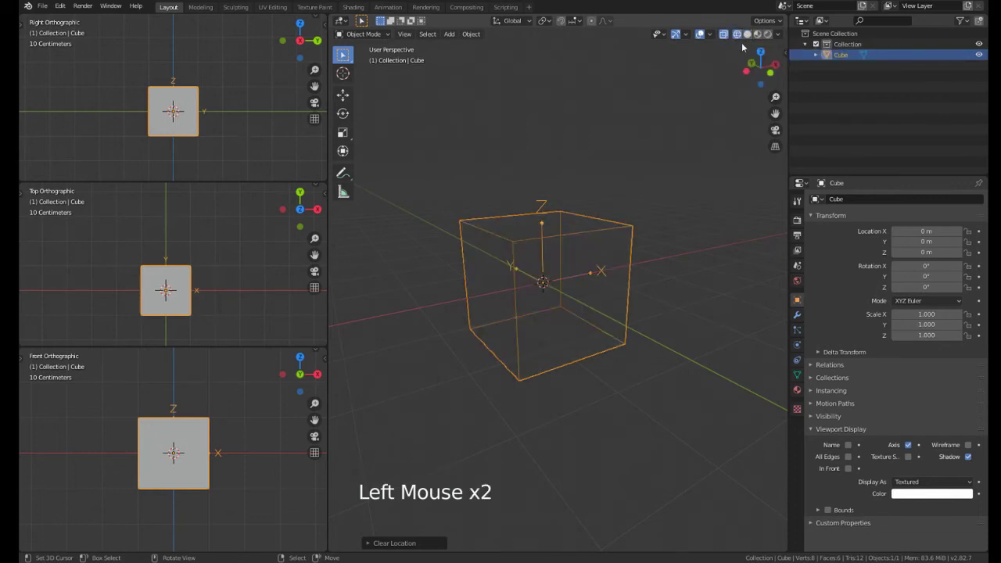
{"action": "middle_click_drag", "start_coordinate": [658, 109], "coordinate": [599, 231]}
{"action": "key", "text": "z"}
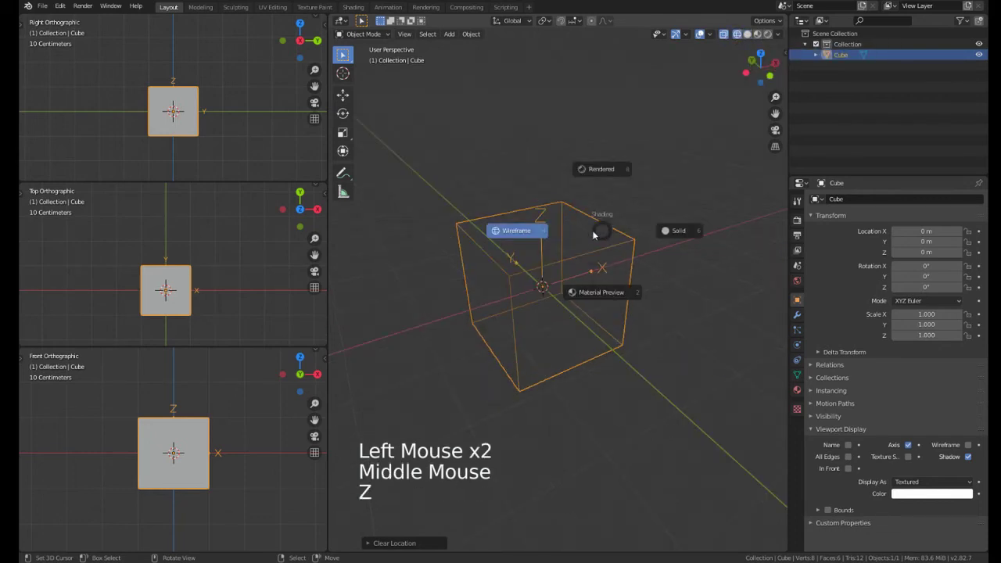
{"action": "left_click", "coordinate": [515, 234]}
{"action": "middle_click_drag", "start_coordinate": [501, 238], "coordinate": [540, 252]}
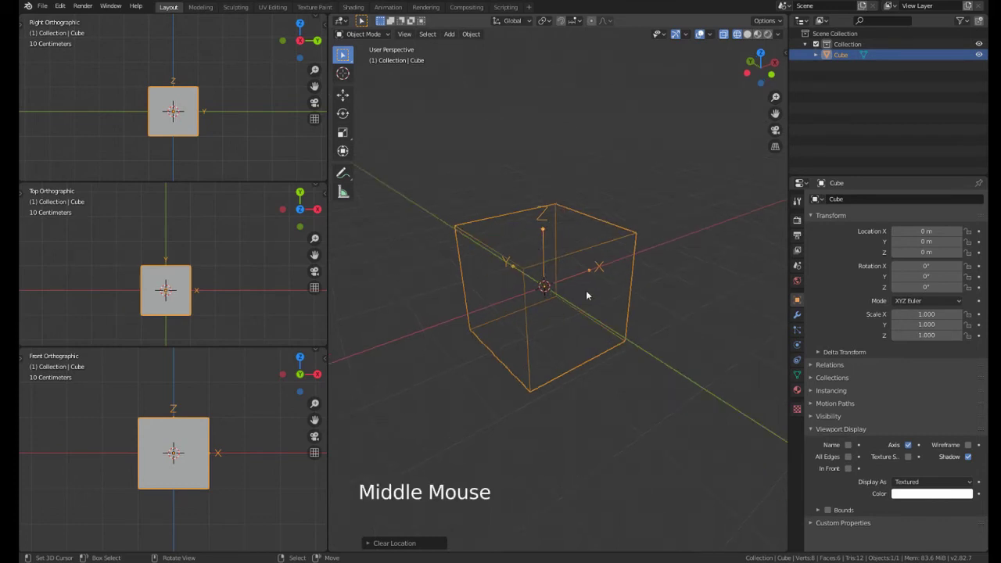
{"action": "middle_click_drag", "start_coordinate": [586, 294], "coordinate": [537, 269]}
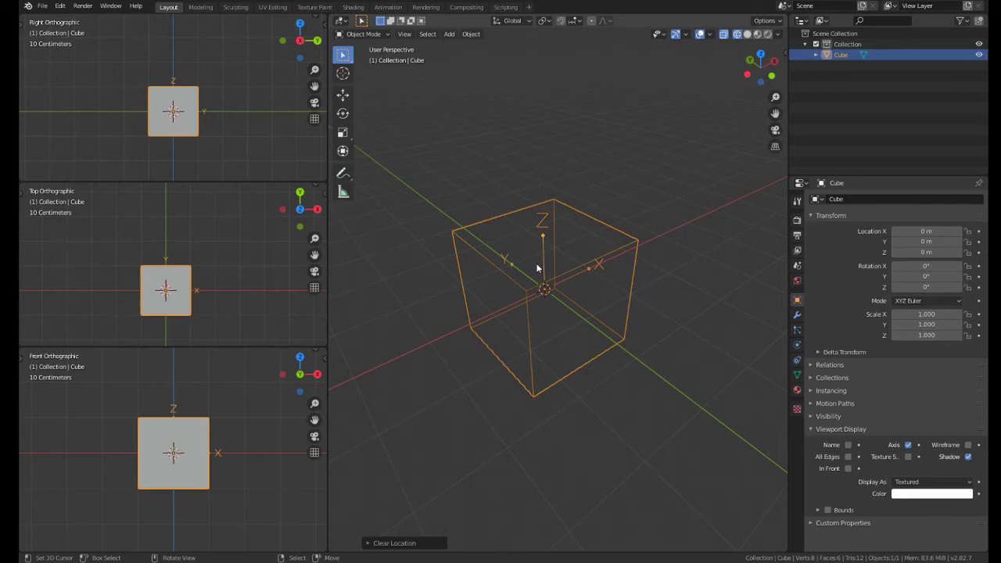
Step: Try rotating the cube about the global X axis by the numeric angle 904518060, and undo the rotation
{"action": "middle_click_drag", "start_coordinate": [569, 335], "coordinate": [580, 317]}
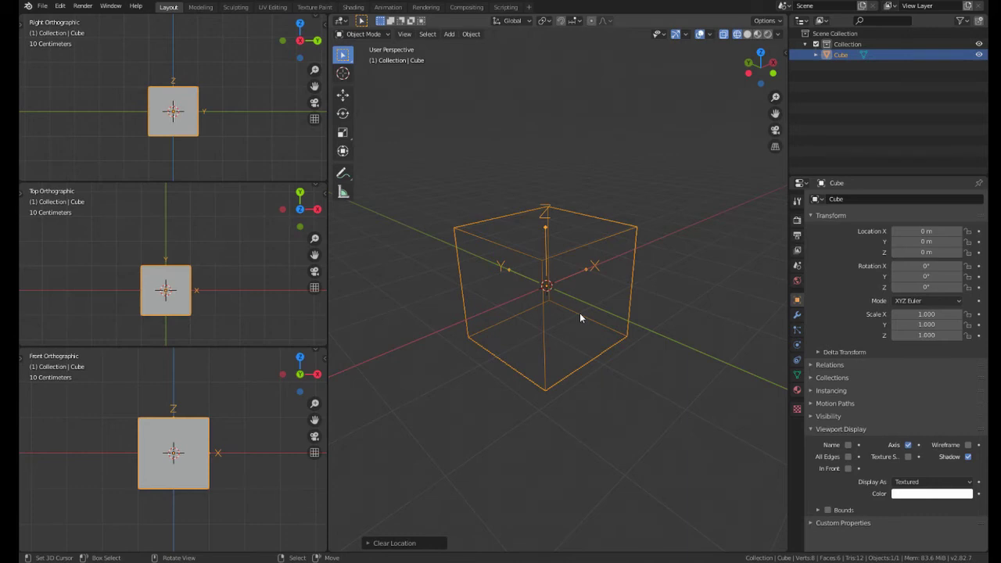
{"action": "middle_click_drag", "start_coordinate": [549, 271], "coordinate": [546, 293]}
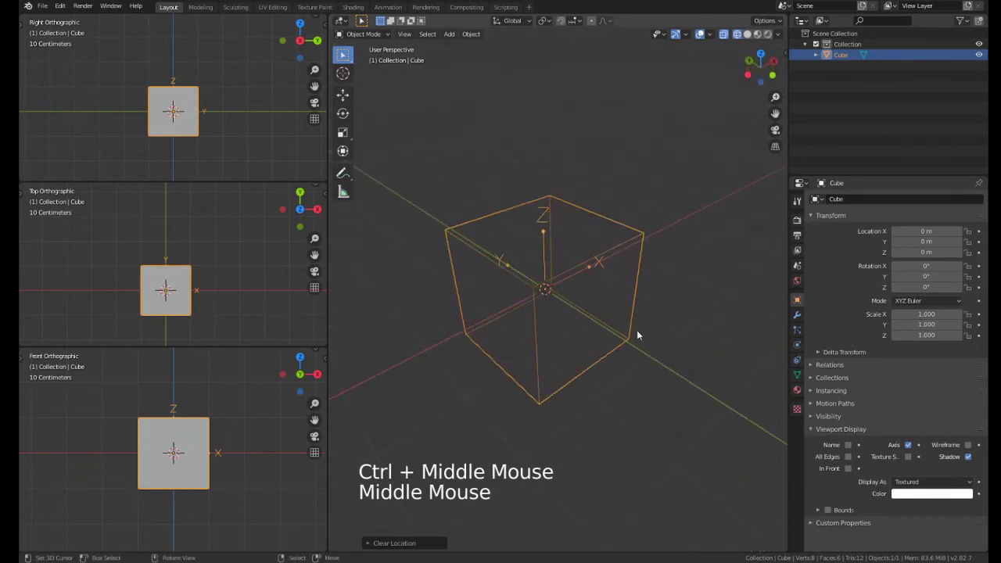
{"action": "middle_click_drag", "start_coordinate": [637, 330], "coordinate": [623, 314]}
{"action": "key", "text": "r"}
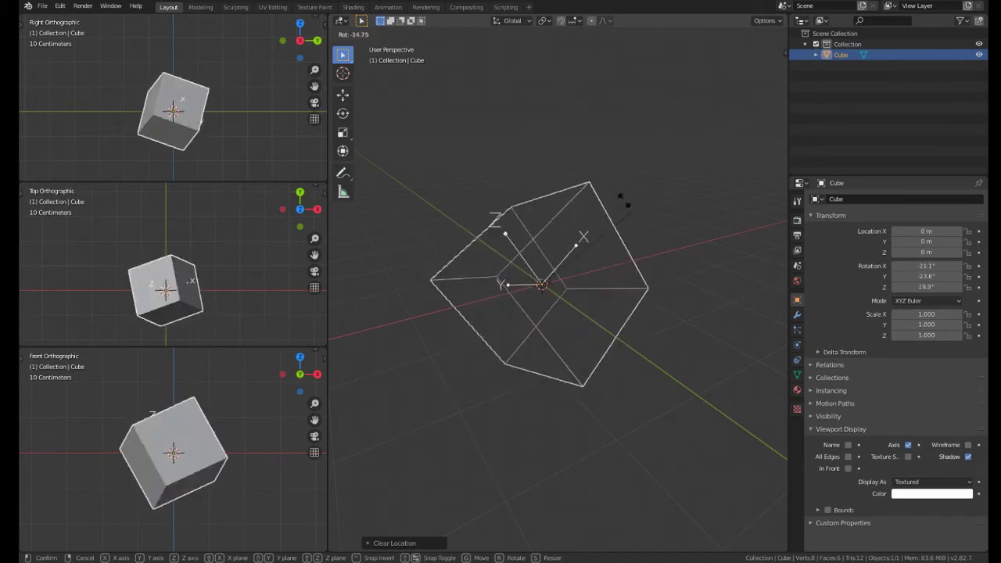
{"action": "key", "text": "x"}
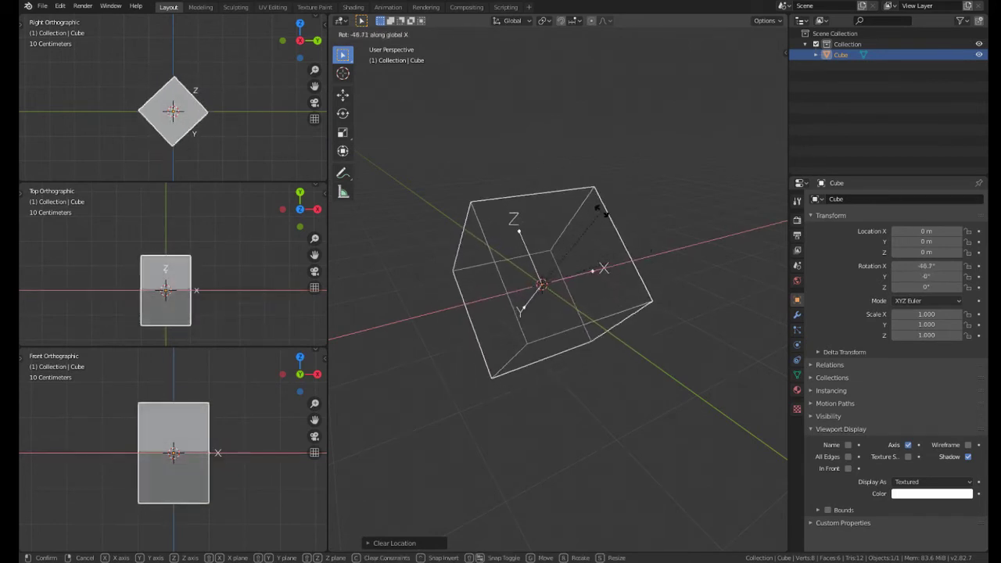
{"action": "type", "text": "90"}
{"action": "type", "text": "45"}
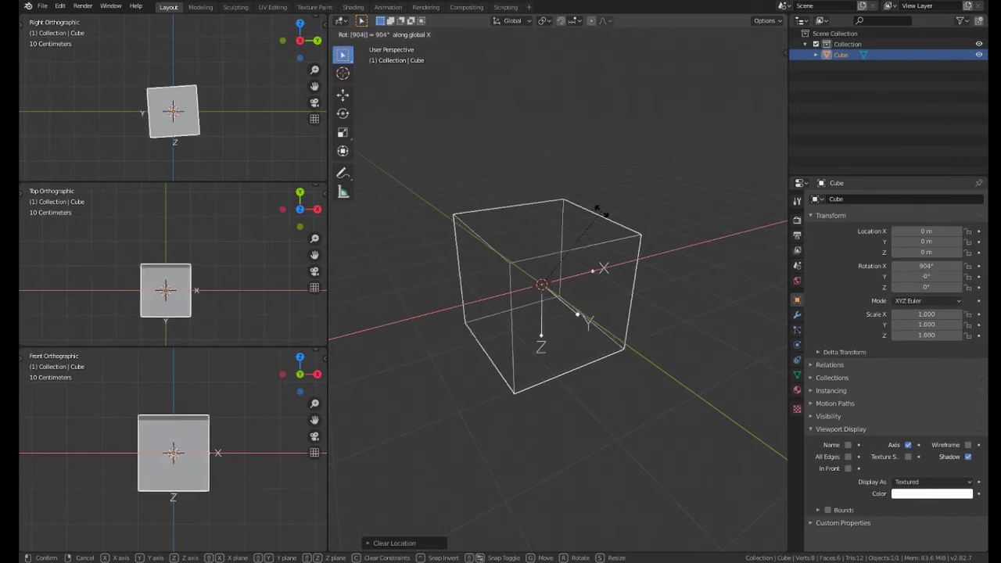
{"action": "type", "text": "180"}
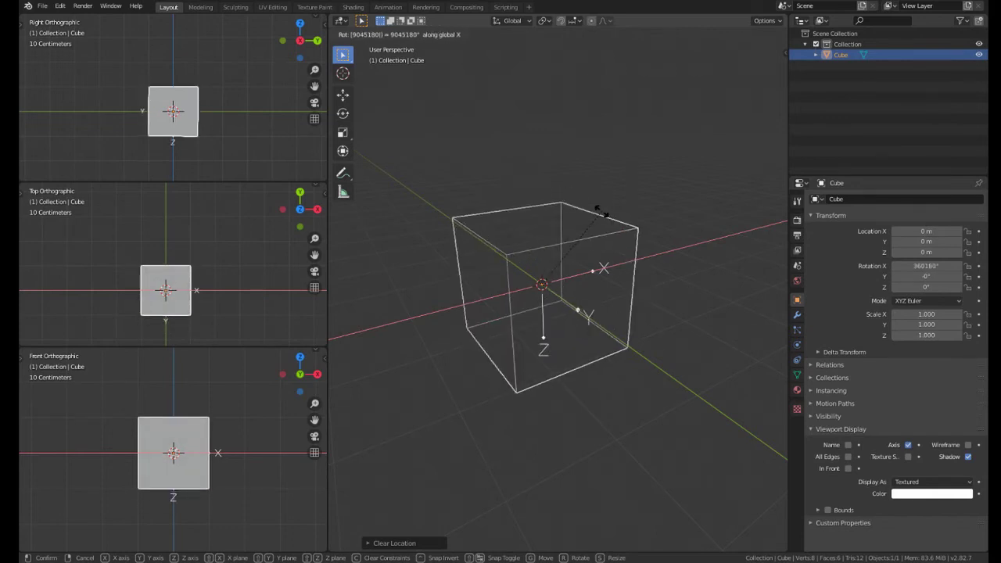
{"action": "type", "text": "60"}
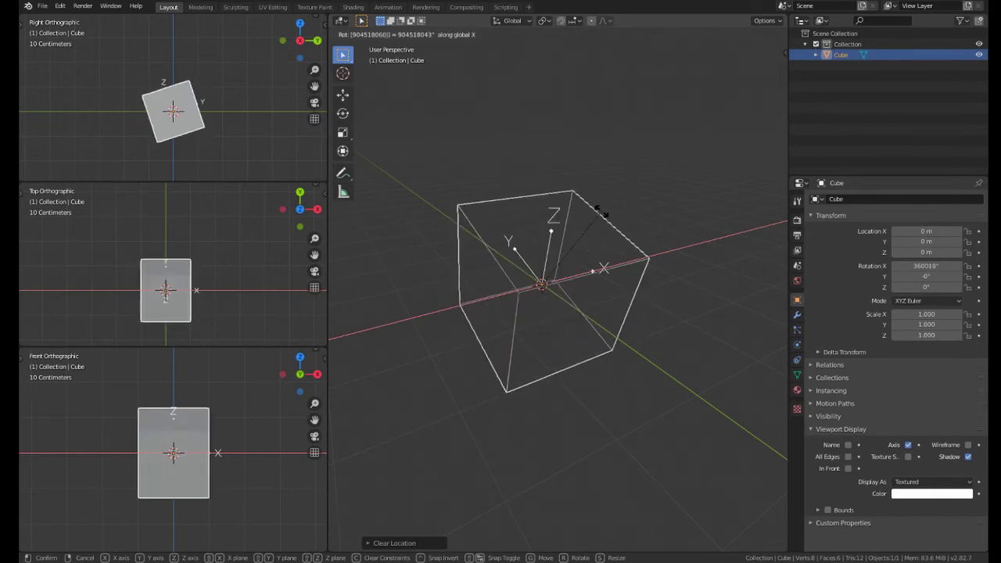
{"action": "key", "text": "Return"}
{"action": "middle_click_drag", "start_coordinate": [598, 215], "coordinate": [584, 245]}
{"action": "middle_click_drag", "start_coordinate": [558, 318], "coordinate": [505, 349]}
{"action": "key", "text": "ctrl+z"}
Step: Move the cube exactly 10 m along the global X axis
{"action": "scroll", "coordinate": [516, 328], "scroll_direction": "down", "scroll_amount": 2}
{"action": "scroll", "coordinate": [528, 309], "scroll_direction": "up", "scroll_amount": 1}
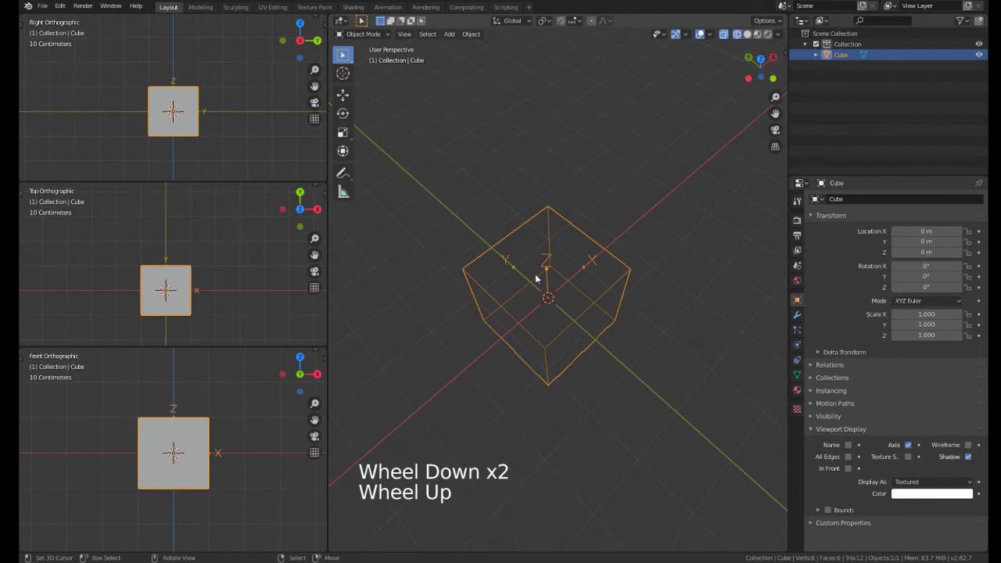
{"action": "scroll", "coordinate": [544, 308], "scroll_direction": "down", "scroll_amount": 2}
{"action": "middle_click_drag", "start_coordinate": [544, 308], "coordinate": [458, 288]}
{"action": "scroll", "coordinate": [444, 328], "scroll_direction": "up", "scroll_amount": 1}
{"action": "scroll", "coordinate": [483, 301], "scroll_direction": "up", "scroll_amount": 1}
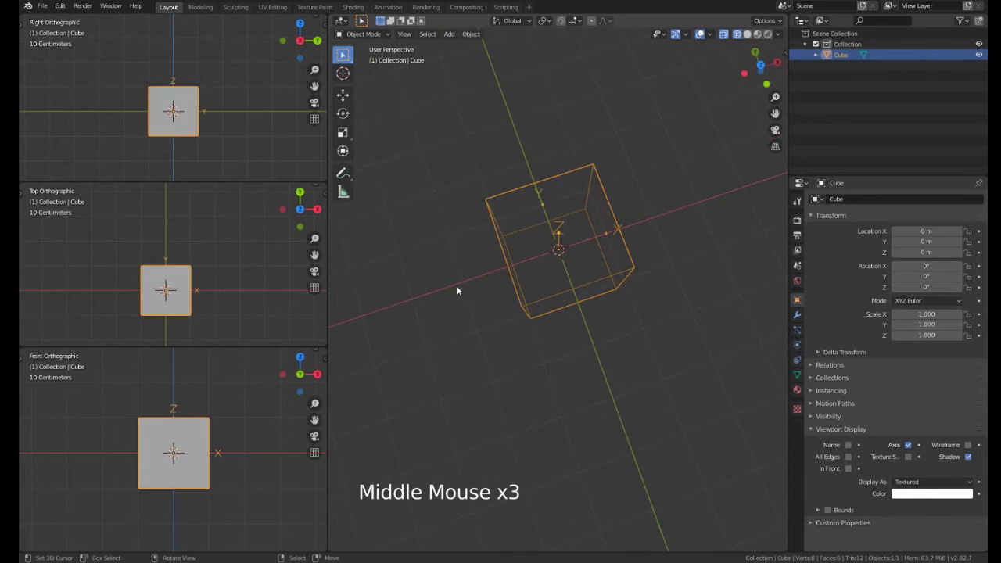
{"action": "middle_click_drag", "start_coordinate": [471, 333], "coordinate": [494, 216]}
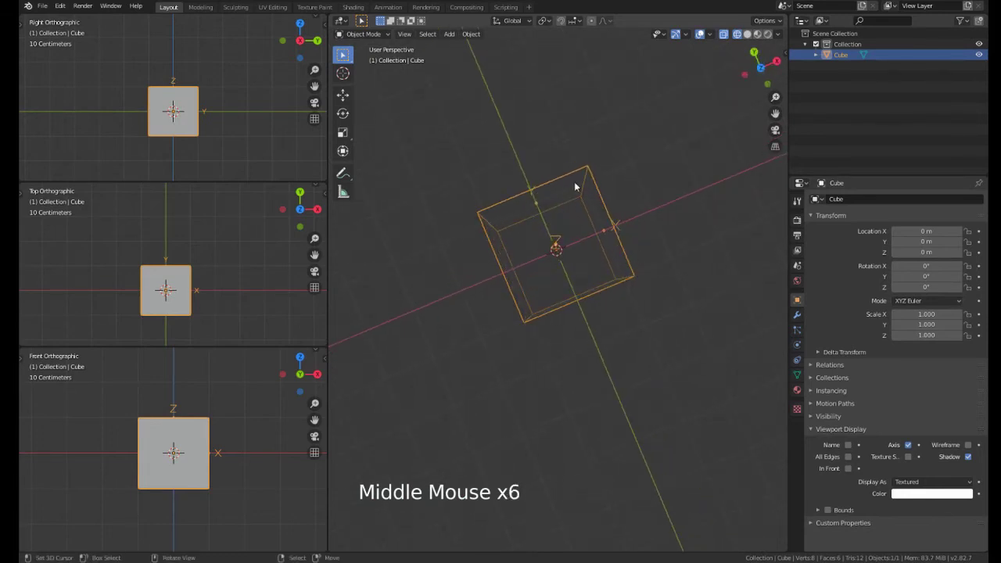
{"action": "middle_click_drag", "start_coordinate": [575, 186], "coordinate": [504, 311]}
{"action": "scroll", "coordinate": [514, 309], "scroll_direction": "down", "scroll_amount": 3}
{"action": "key", "text": "g"}
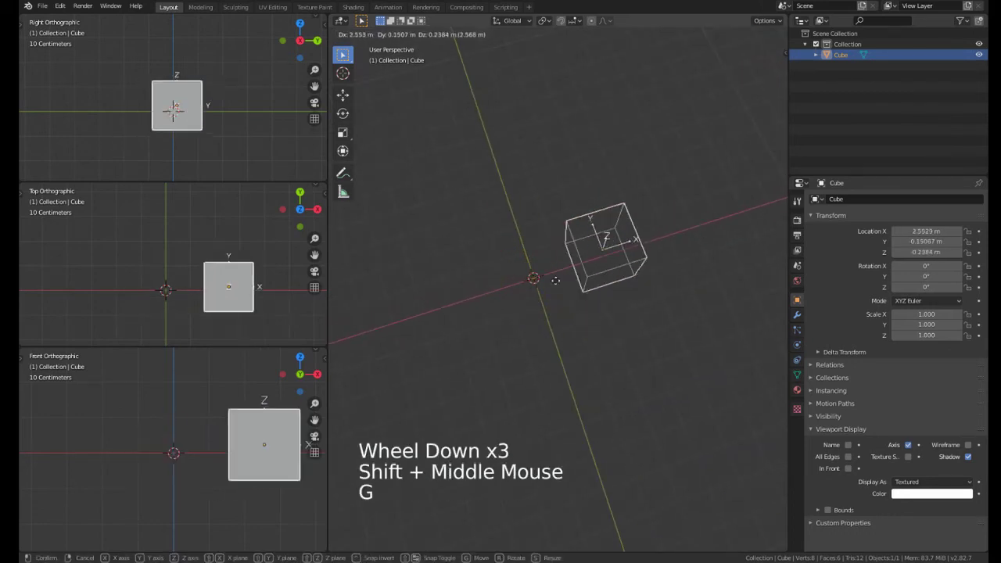
{"action": "key", "text": "x"}
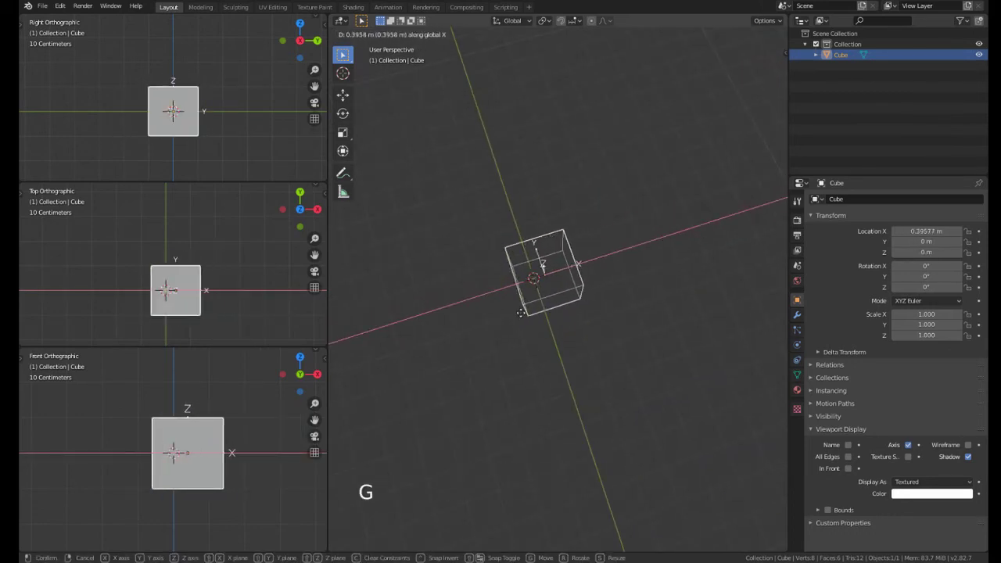
{"action": "type", "text": "10"}
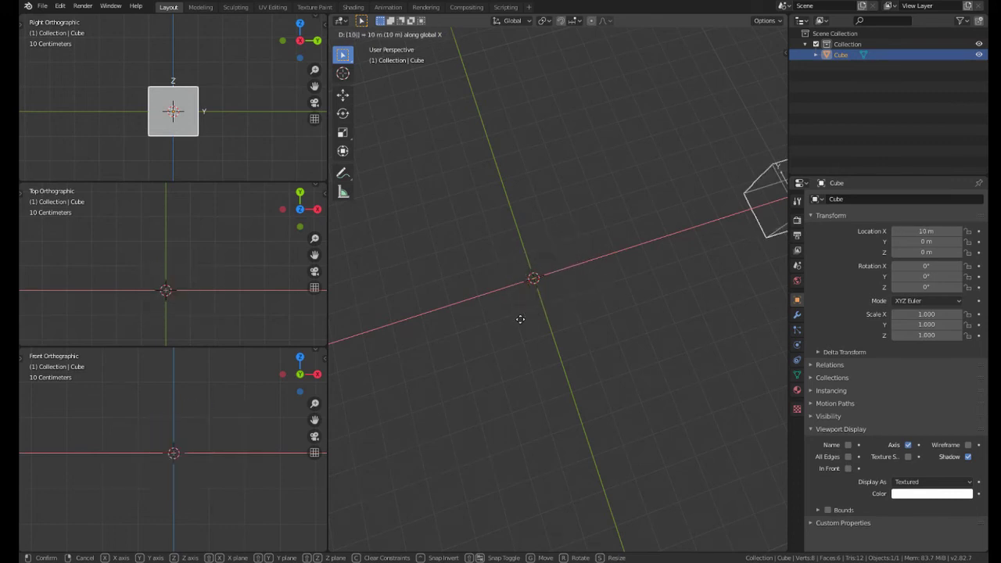
{"action": "key", "text": "Return"}
Step: View the moved cube relative to the world origin and clear its location
{"action": "middle_click_drag", "start_coordinate": [552, 296], "coordinate": [521, 312]}
{"action": "scroll", "coordinate": [516, 340], "scroll_direction": "down", "scroll_amount": 2}
{"action": "middle_click_drag", "start_coordinate": [521, 313], "coordinate": [424, 300]}
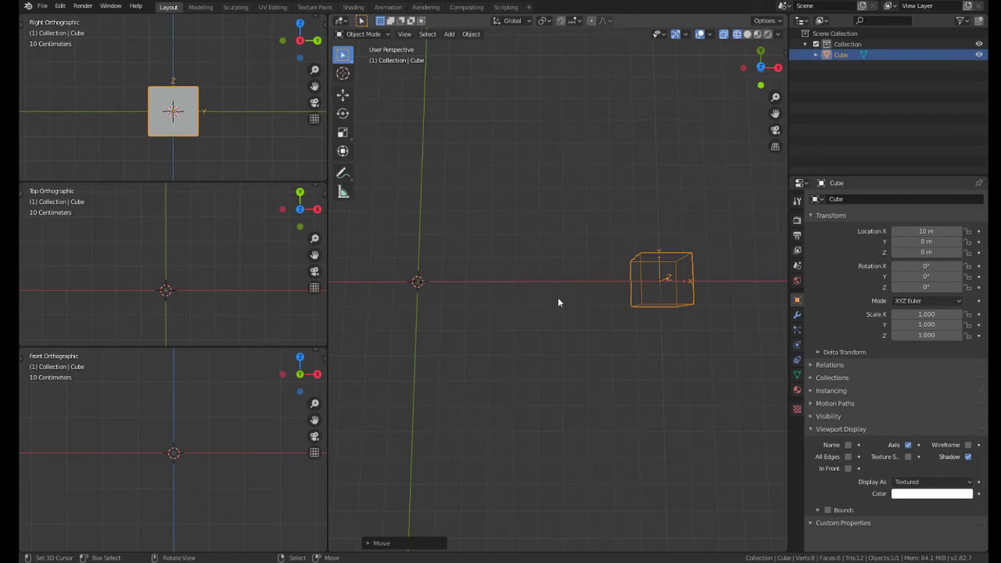
{"action": "scroll", "coordinate": [563, 284], "scroll_direction": "down", "scroll_amount": 1}
{"action": "middle_click_drag", "start_coordinate": [558, 302], "coordinate": [617, 313], "text": "shift"}
{"action": "key", "text": "alt+g"}
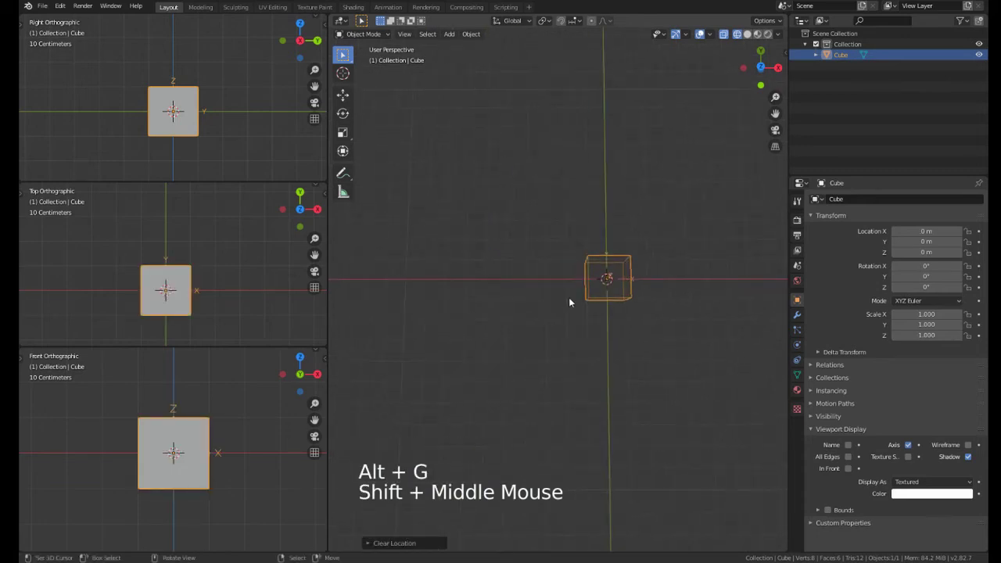
Step: Move the cube -10 m along the global X axis
{"action": "middle_click", "coordinate": [620, 289]}
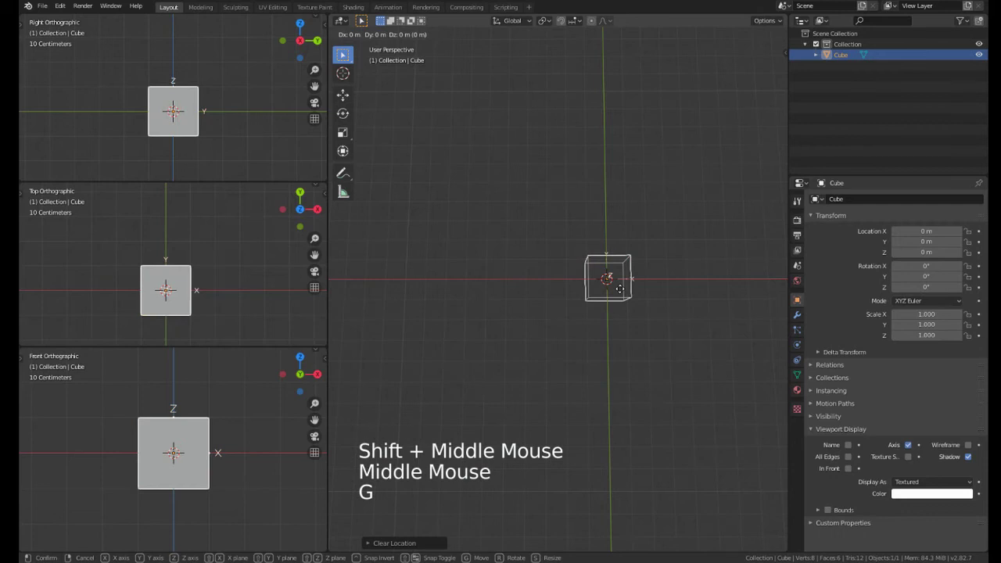
{"action": "middle_click", "coordinate": [619, 288]}
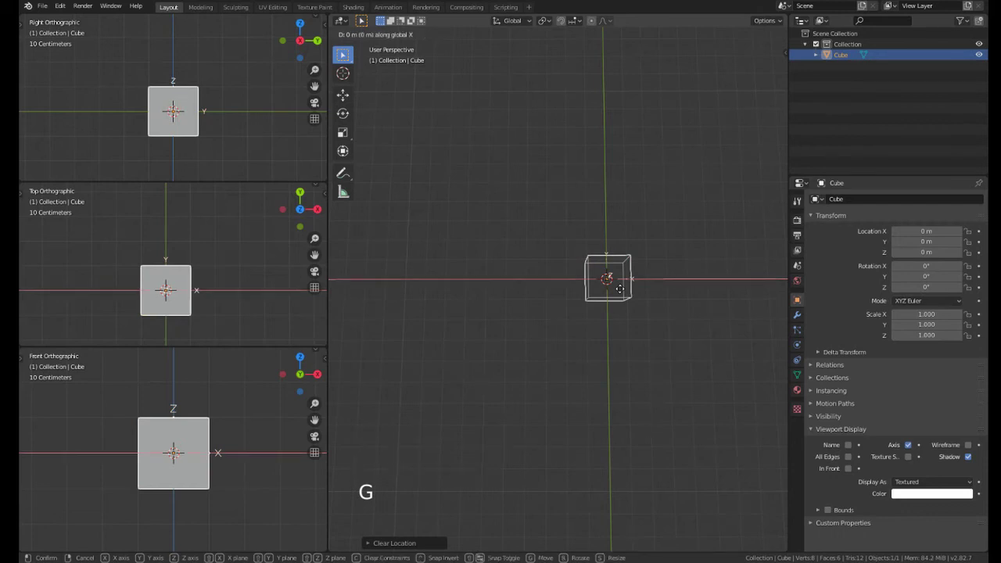
{"action": "type", "text": "-10"}
{"action": "key", "text": "Return"}
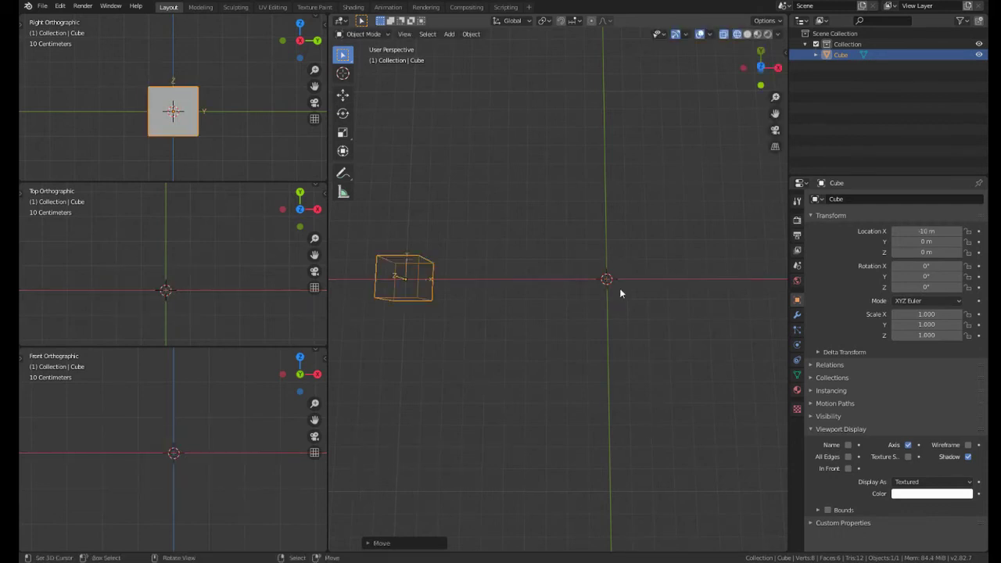
Step: Inspect the cube on the negative side of the X axis and reset its location to the world origin
{"action": "middle_click_drag", "start_coordinate": [562, 288], "coordinate": [547, 309]}
{"action": "middle_click_drag", "start_coordinate": [547, 309], "coordinate": [529, 339]}
{"action": "middle_click_drag", "start_coordinate": [392, 408], "coordinate": [458, 349], "text": "shift"}
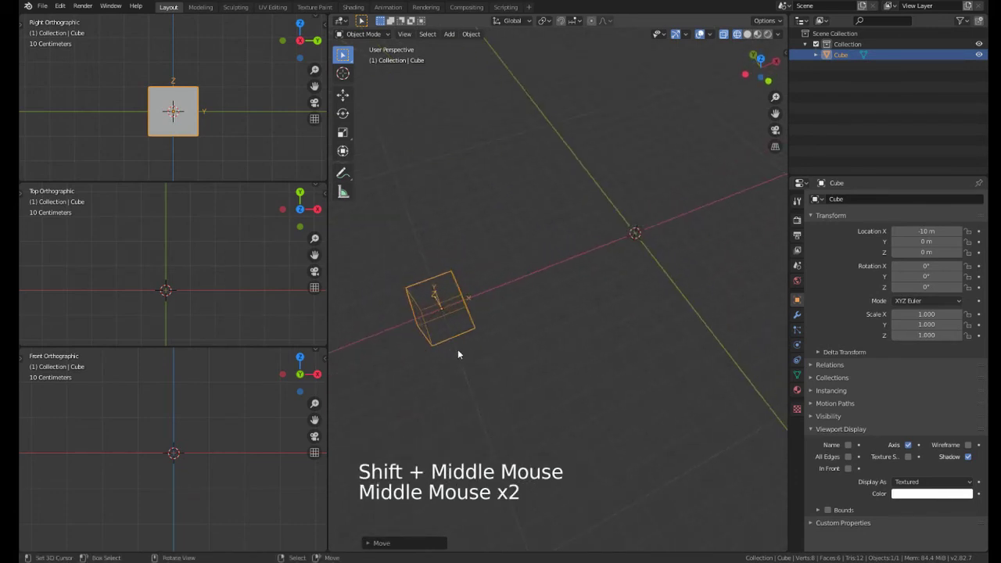
{"action": "scroll", "coordinate": [459, 350], "scroll_direction": "down", "scroll_amount": 1}
{"action": "middle_click_drag", "start_coordinate": [583, 317], "coordinate": [592, 266]}
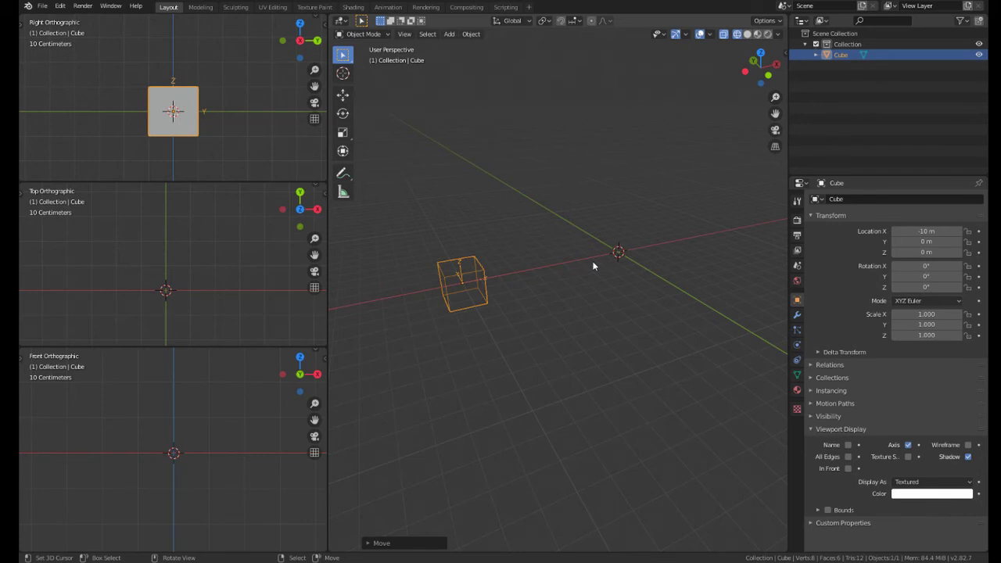
{"action": "scroll", "coordinate": [630, 246], "scroll_direction": "down", "scroll_amount": 1}
{"action": "middle_click", "coordinate": [627, 262]}
{"action": "scroll", "coordinate": [628, 262], "scroll_direction": "up", "scroll_amount": 1}
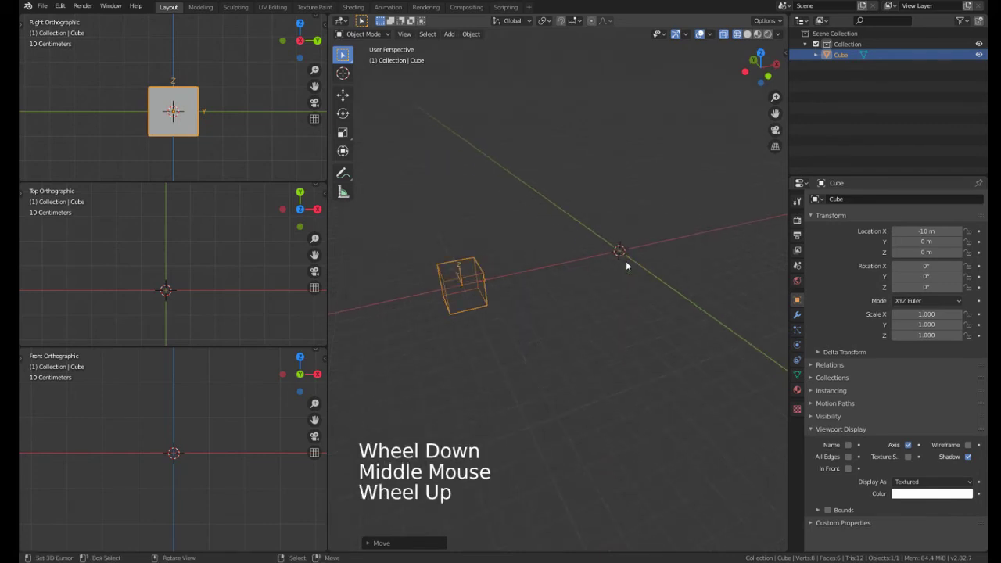
{"action": "mouse_move", "coordinate": [627, 262]}
{"action": "middle_mouse_down"}
{"action": "mouse_move", "coordinate": [632, 252]}
{"action": "mouse_move", "coordinate": [518, 254]}
{"action": "middle_mouse_up"}
{"action": "key", "text": "alt+g"}
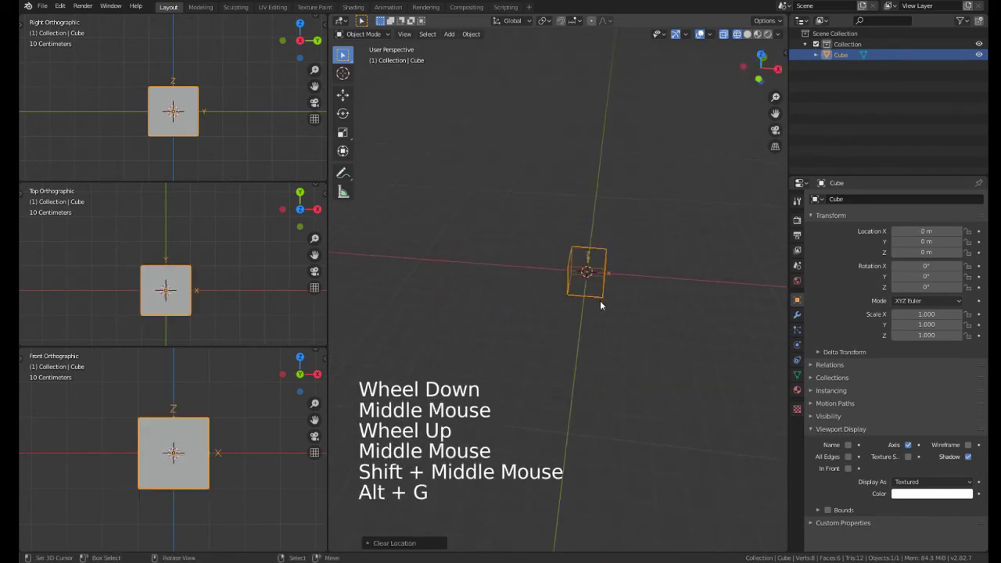
Step: Switch the perspective viewport to solid shading and try a free move of the cube, cancelling it
{"action": "middle_click_drag", "start_coordinate": [600, 300], "coordinate": [585, 267]}
{"action": "key", "text": "z"}
{"action": "middle_click", "coordinate": [661, 267]}
{"action": "scroll", "coordinate": [689, 265], "scroll_direction": "up", "scroll_amount": 9}
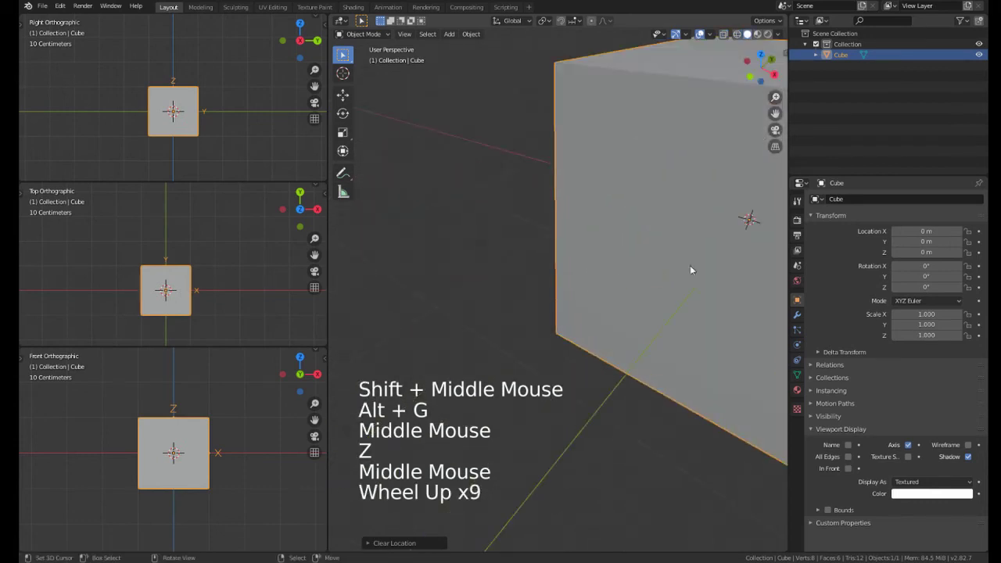
{"action": "mouse_move", "coordinate": [689, 265]}
{"action": "middle_mouse_down", "text": "shift"}
{"action": "mouse_move", "coordinate": [612, 245]}
{"action": "mouse_move", "coordinate": [593, 318]}
{"action": "mouse_move", "coordinate": [582, 304]}
{"action": "mouse_move", "coordinate": [595, 278]}
{"action": "mouse_move", "coordinate": [577, 305]}
{"action": "mouse_move", "coordinate": [542, 313]}
{"action": "mouse_move", "coordinate": [577, 294]}
{"action": "mouse_move", "coordinate": [579, 282]}
{"action": "mouse_move", "coordinate": [607, 286]}
{"action": "middle_mouse_up", "text": "shift"}
{"action": "scroll", "coordinate": [575, 293], "scroll_direction": "down", "scroll_amount": 2}
{"action": "scroll", "coordinate": [575, 284], "scroll_direction": "up", "scroll_amount": 1}
{"action": "scroll", "coordinate": [574, 284], "scroll_direction": "up", "scroll_amount": 1}
{"action": "scroll", "coordinate": [575, 286], "scroll_direction": "down", "scroll_amount": 2}
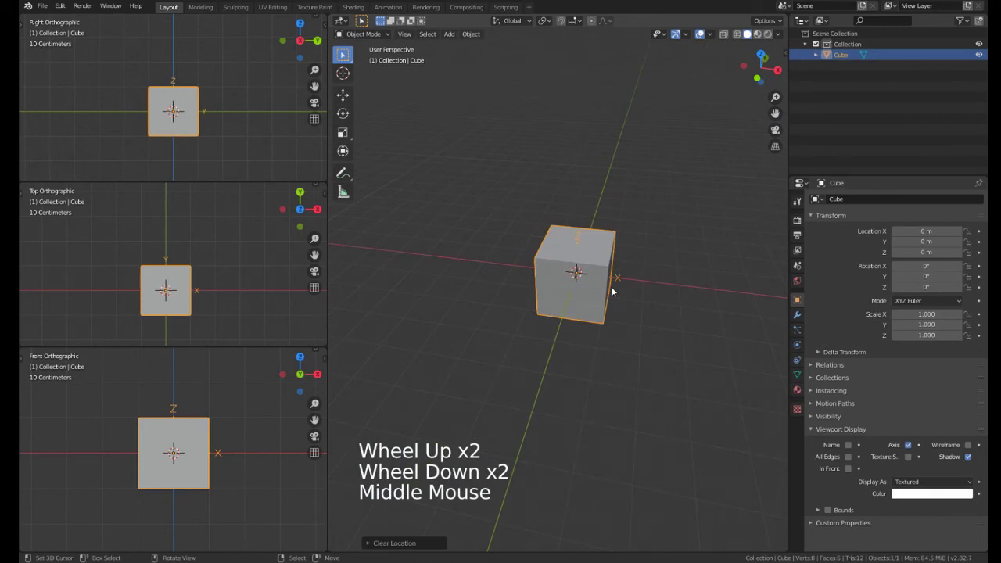
{"action": "key", "text": "g"}
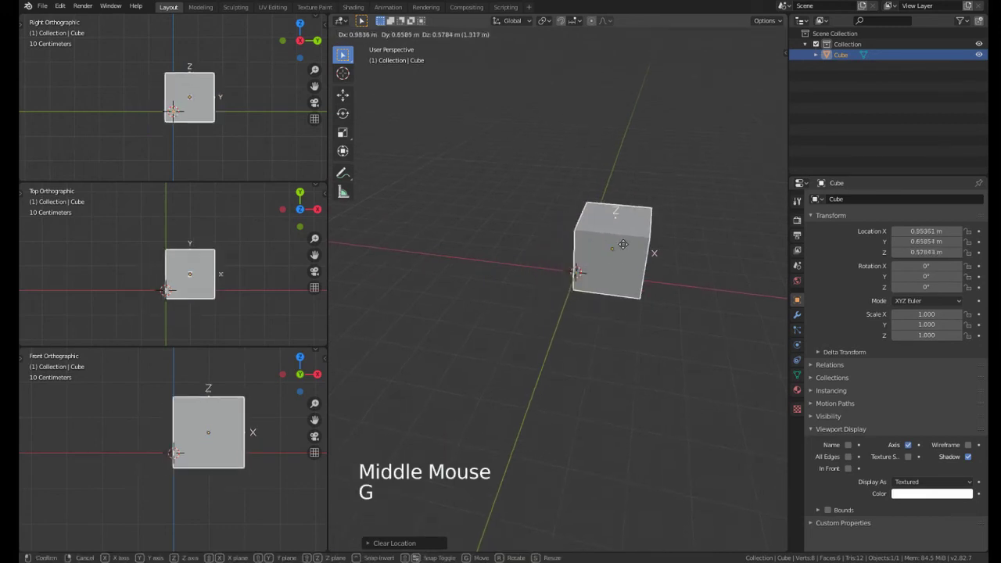
{"action": "right_click", "coordinate": [529, 223]}
Step: Flatten the cube by scaling it along the global Z axis to about 0.205
{"action": "middle_click_drag", "start_coordinate": [579, 266], "coordinate": [641, 303]}
{"action": "key", "text": "s"}
{"action": "scroll", "coordinate": [638, 298], "scroll_direction": "up", "scroll_amount": 2}
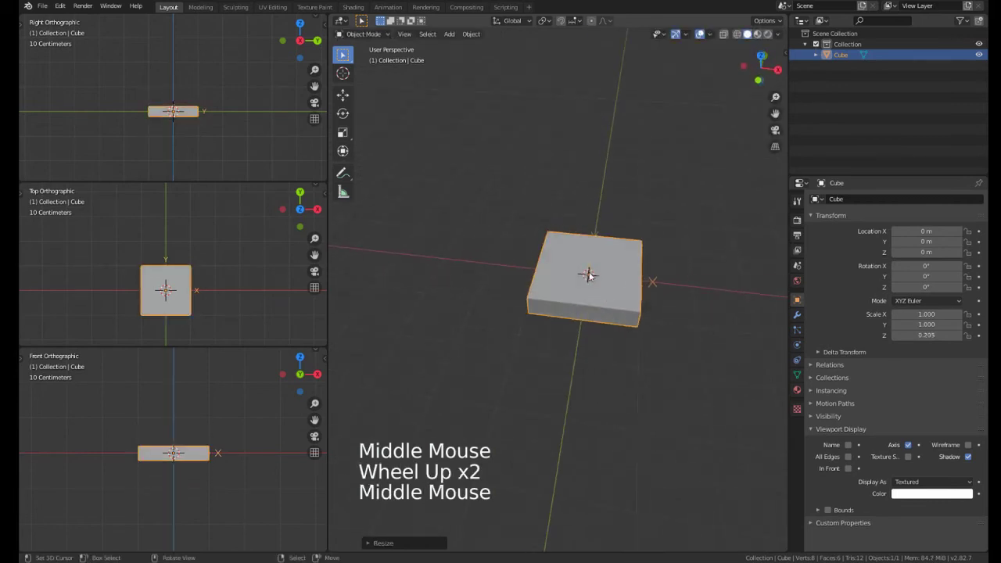
Step: Add a second cube mesh at the world origin over the flattened cube
{"action": "key", "text": "shift+a"}
{"action": "key", "text": "shift+a"}
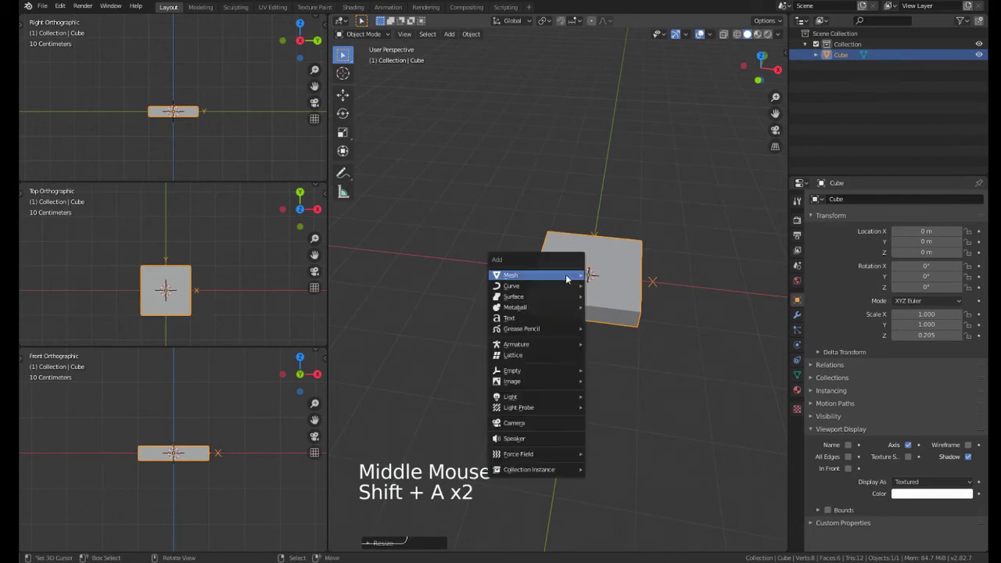
{"action": "mouse_move", "coordinate": [567, 277]}
{"action": "left_click", "coordinate": [618, 285]}
{"action": "middle_click_drag", "start_coordinate": [631, 290], "coordinate": [682, 314]}
Step: Try scaling the new cube along the global Z axis, cancel the scaling and delete that cube
{"action": "key", "text": "s"}
{"action": "key", "text": "z"}
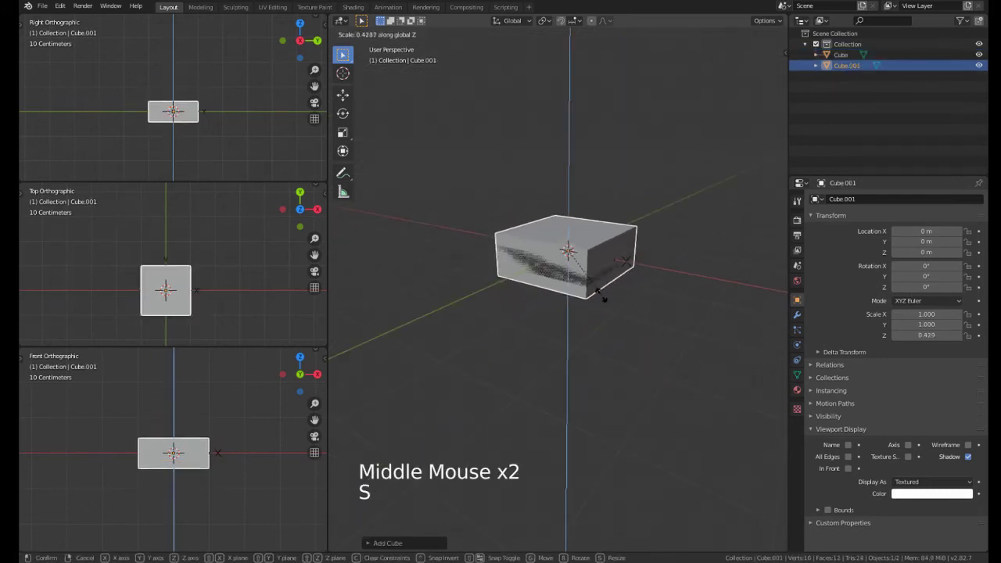
{"action": "right_click", "coordinate": [578, 273]}
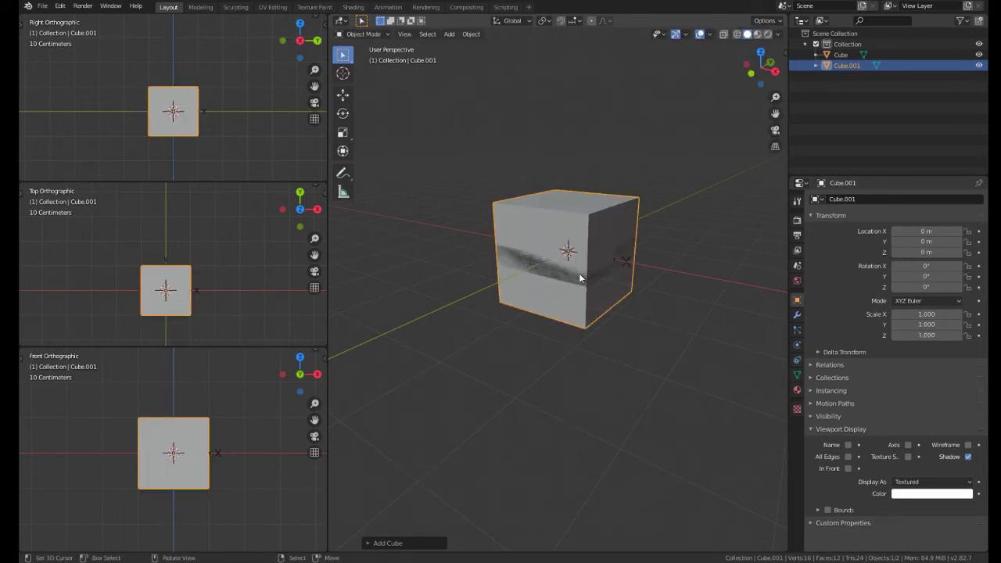
{"action": "key", "text": "x"}
Step: Duplicate the flattened cube and place the copy about -2.06 m along the global X axis
{"action": "right_click", "coordinate": [572, 276]}
{"action": "middle_click_drag", "start_coordinate": [579, 273], "coordinate": [557, 263]}
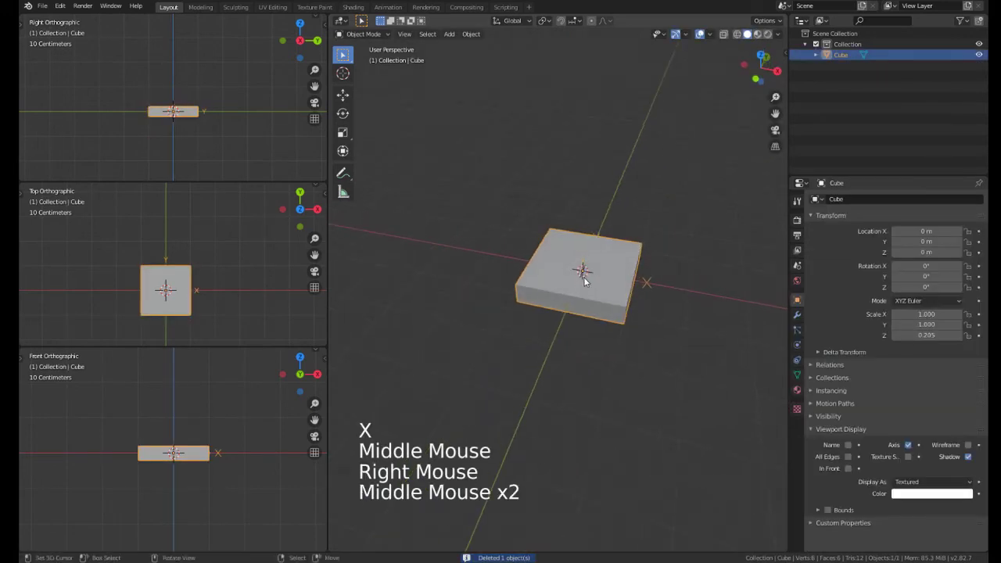
{"action": "key", "text": "shift"}
{"action": "key", "text": "shift+d"}
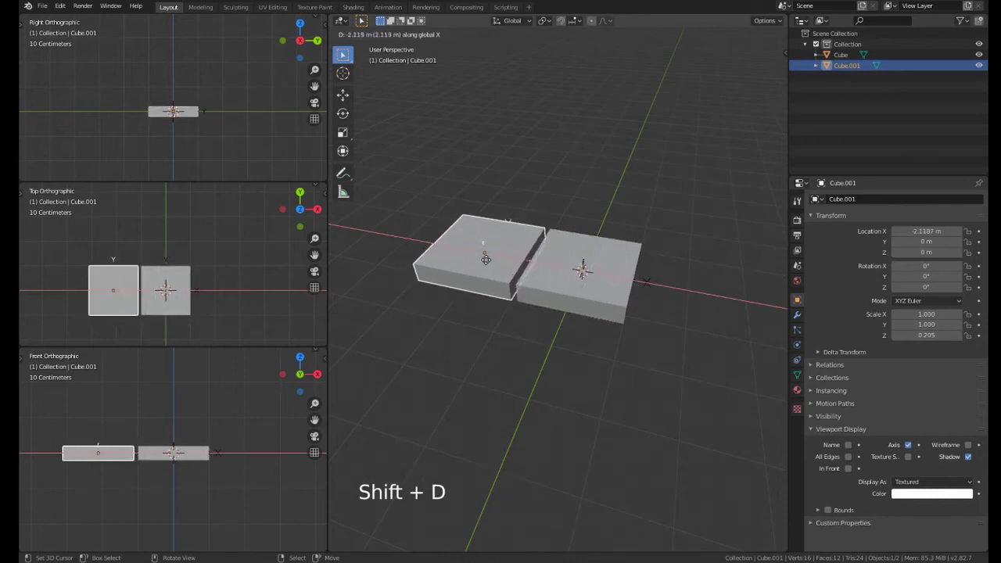
{"action": "left_click", "coordinate": [488, 264]}
Step: Duplicate the original flattened cube at the origin and place the copy about 2 m along the global Y axis
{"action": "right_click", "coordinate": [597, 302]}
{"action": "middle_click_drag", "start_coordinate": [597, 303], "coordinate": [588, 312]}
{"action": "key", "text": "shift"}
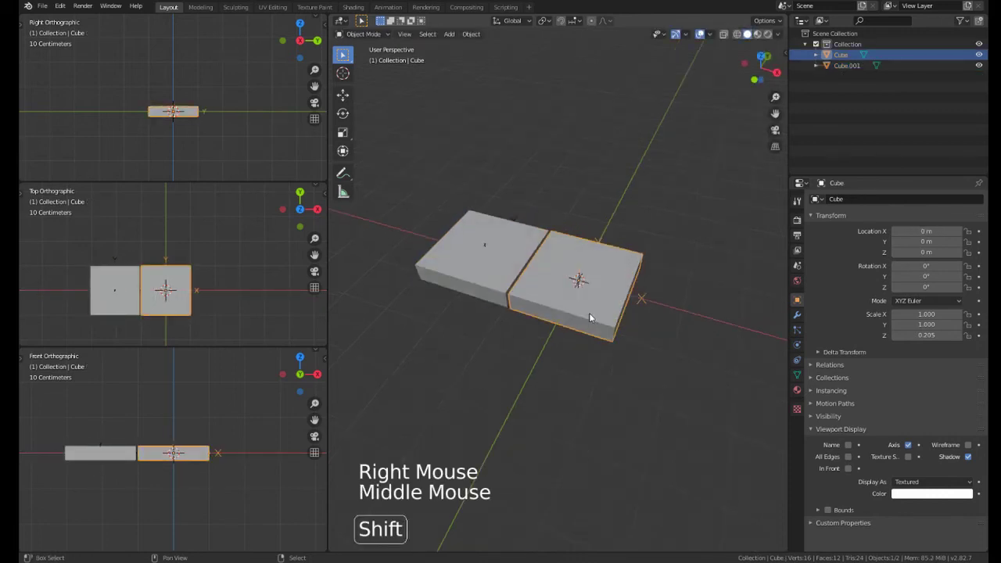
{"action": "key", "text": "shift+d"}
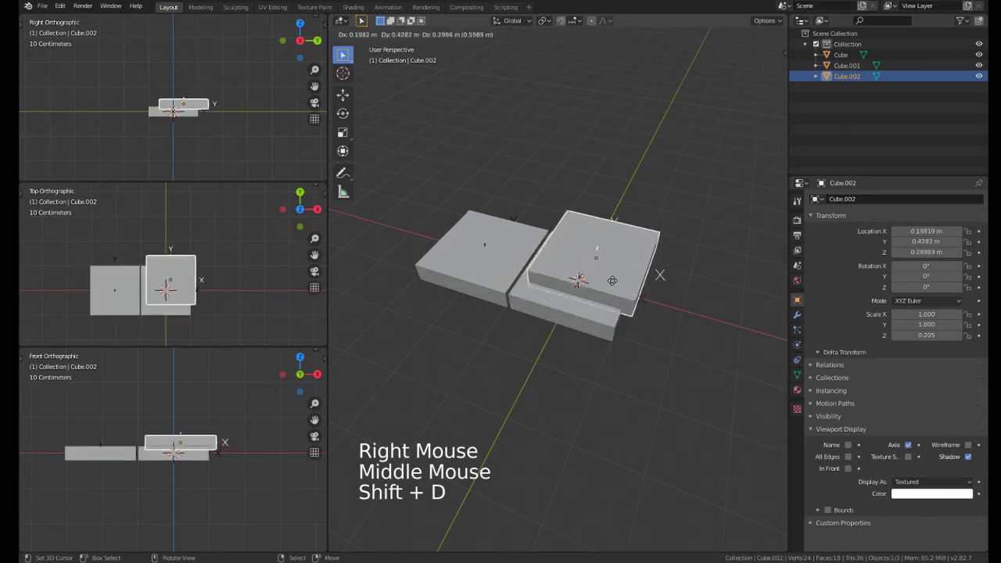
{"action": "key", "text": "y"}
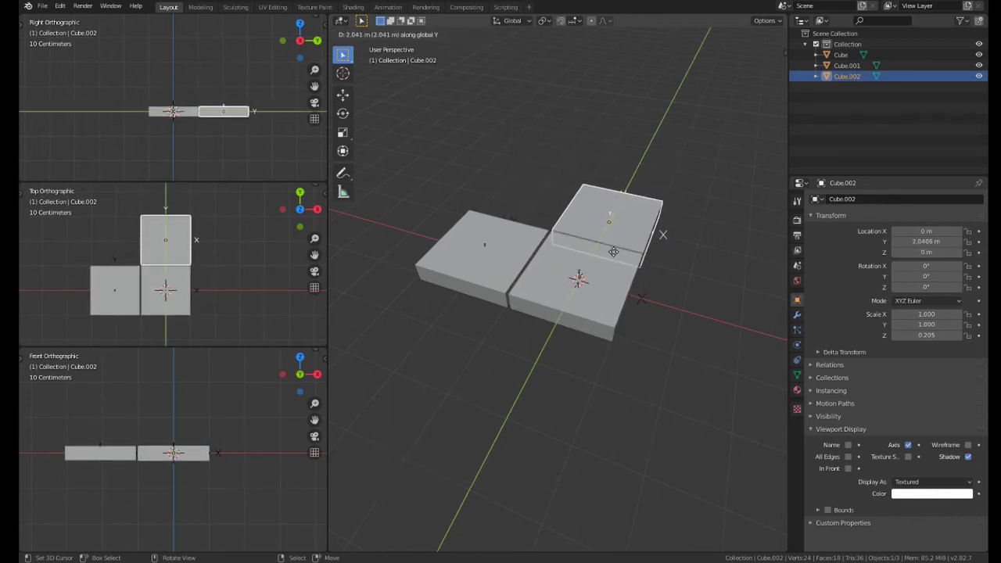
{"action": "left_click", "coordinate": [614, 252]}
{"action": "middle_click_drag", "start_coordinate": [533, 272], "coordinate": [536, 267]}
Step: Scale the flattened duplicate on the negative X side along the global X axis to about 0.241
{"action": "right_click", "coordinate": [588, 312]}
{"action": "middle_click_drag", "start_coordinate": [588, 312], "coordinate": [532, 291]}
{"action": "middle_click_drag", "start_coordinate": [531, 291], "coordinate": [504, 277]}
{"action": "right_click", "coordinate": [501, 282]}
{"action": "key", "text": "s"}
{"action": "key", "text": "x"}
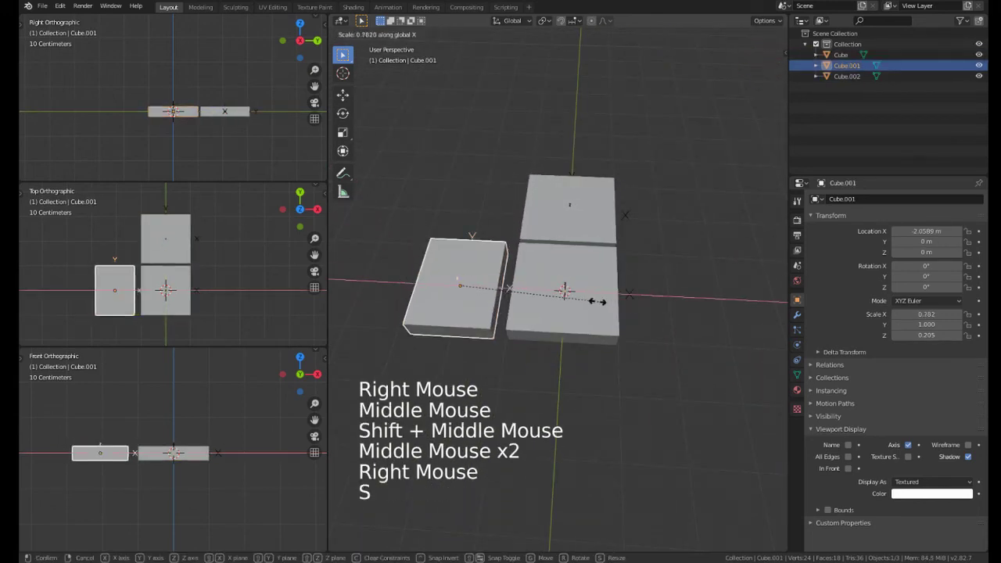
{"action": "left_click", "coordinate": [502, 289]}
{"action": "middle_click_drag", "start_coordinate": [502, 290], "coordinate": [469, 286]}
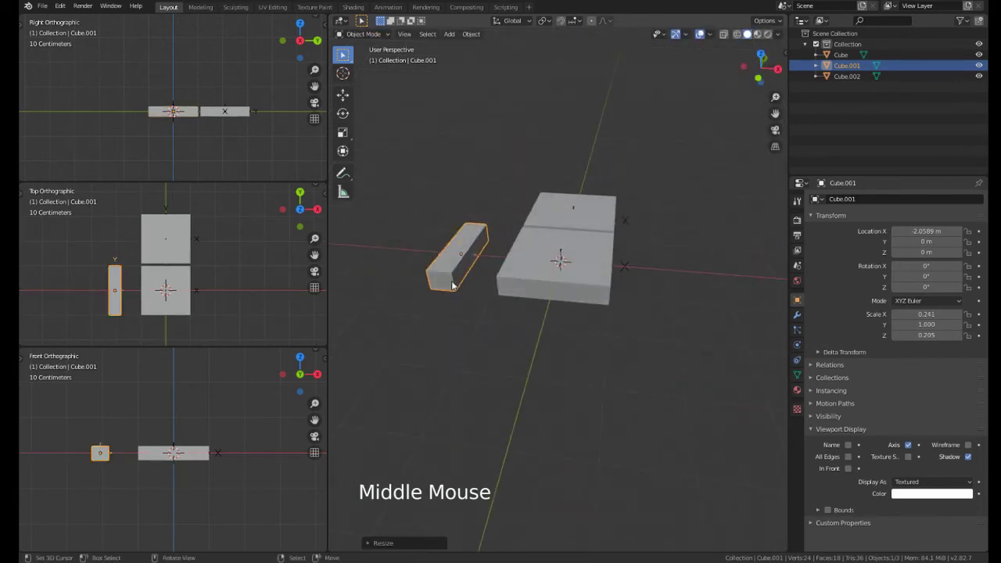
Step: Delete the narrowed duplicate and the duplicate on the Y axis
{"action": "key", "text": "x"}
{"action": "right_click", "coordinate": [581, 220]}
{"action": "key", "text": "x"}
{"action": "scroll", "coordinate": [497, 263], "scroll_direction": "up", "scroll_amount": 1}
{"action": "middle_click_drag", "start_coordinate": [603, 276], "coordinate": [527, 272]}
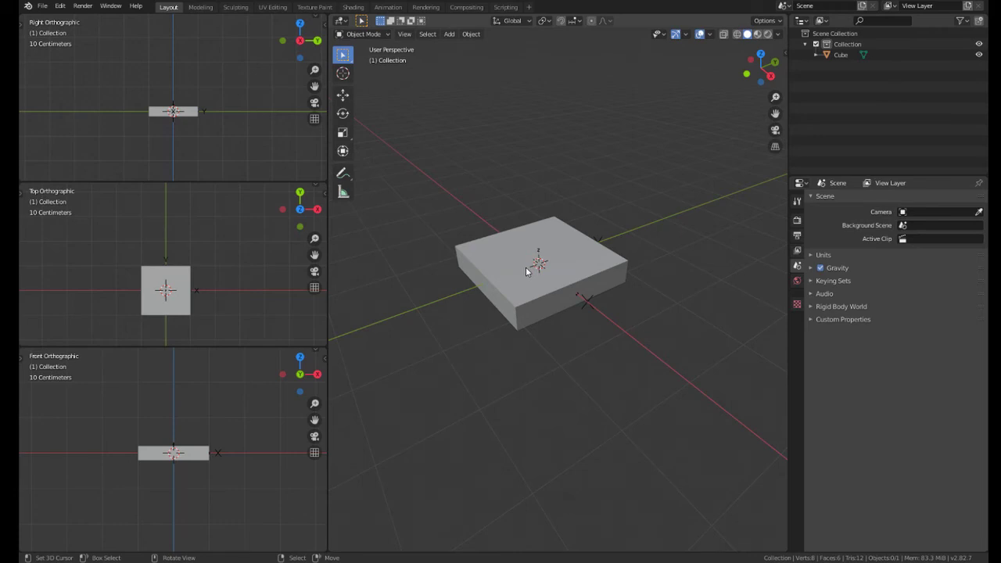
Step: Flatten the remaining cube along the global Z axis to a scale of about 0.046
{"action": "right_click", "coordinate": [526, 267]}
{"action": "middle_click_drag", "start_coordinate": [526, 267], "coordinate": [577, 267]}
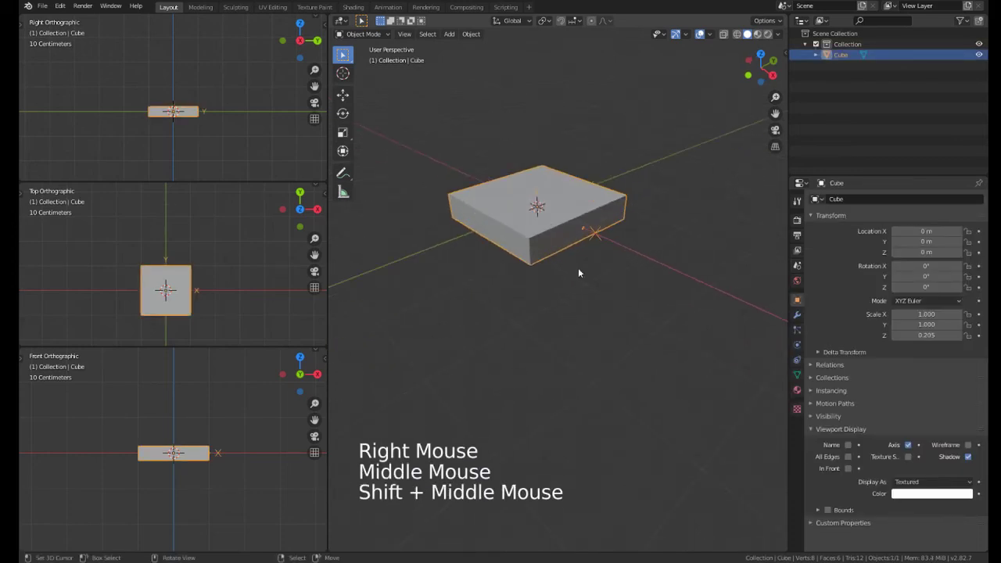
{"action": "key", "text": "s"}
{"action": "key", "text": "z"}
{"action": "left_click", "coordinate": [531, 233]}
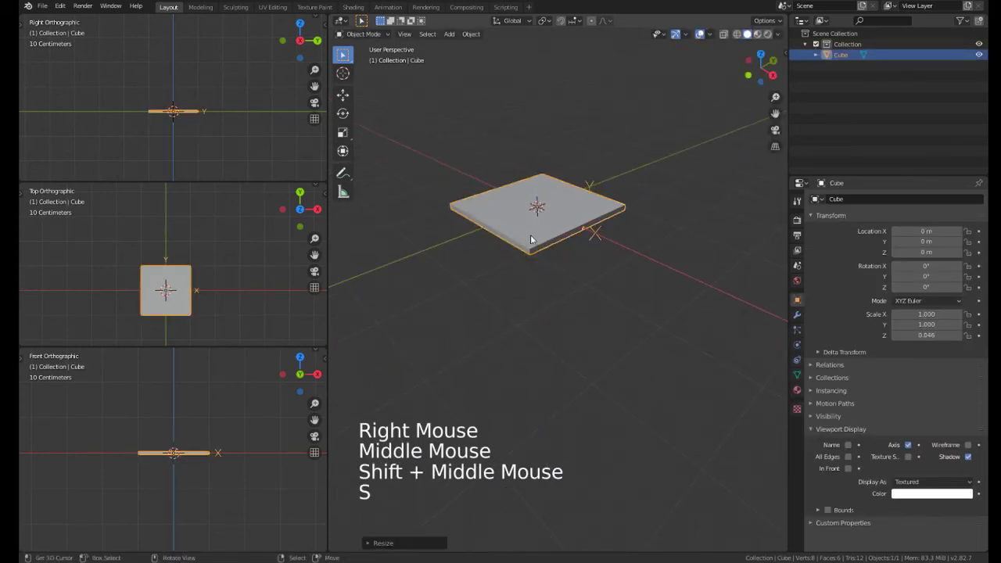
{"action": "middle_click_drag", "start_coordinate": [530, 234], "coordinate": [549, 262]}
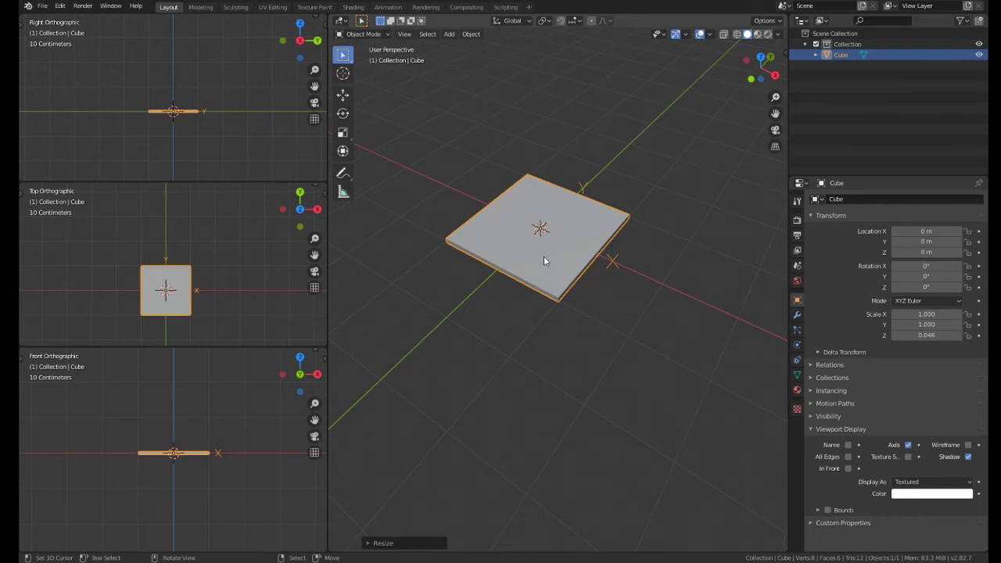
Step: Duplicate the thin slab and place the copy about -0.053 m along the global Z axis
{"action": "middle_click_drag", "start_coordinate": [544, 260], "coordinate": [609, 196]}
{"action": "middle_click_drag", "start_coordinate": [427, 245], "coordinate": [469, 270]}
{"action": "mouse_move", "coordinate": [532, 235]}
{"action": "middle_mouse_down"}
{"action": "mouse_move", "coordinate": [524, 211]}
{"action": "mouse_move", "coordinate": [522, 267]}
{"action": "mouse_move", "coordinate": [529, 194]}
{"action": "mouse_move", "coordinate": [538, 247]}
{"action": "middle_mouse_up"}
{"action": "scroll", "coordinate": [535, 245], "scroll_direction": "up", "scroll_amount": 1}
{"action": "scroll", "coordinate": [535, 244], "scroll_direction": "down", "scroll_amount": 1}
{"action": "scroll", "coordinate": [535, 245], "scroll_direction": "up", "scroll_amount": 1}
{"action": "middle_click_drag", "start_coordinate": [538, 247], "coordinate": [540, 250], "text": "shift"}
{"action": "key", "text": "shift+d"}
{"action": "key", "text": "z"}
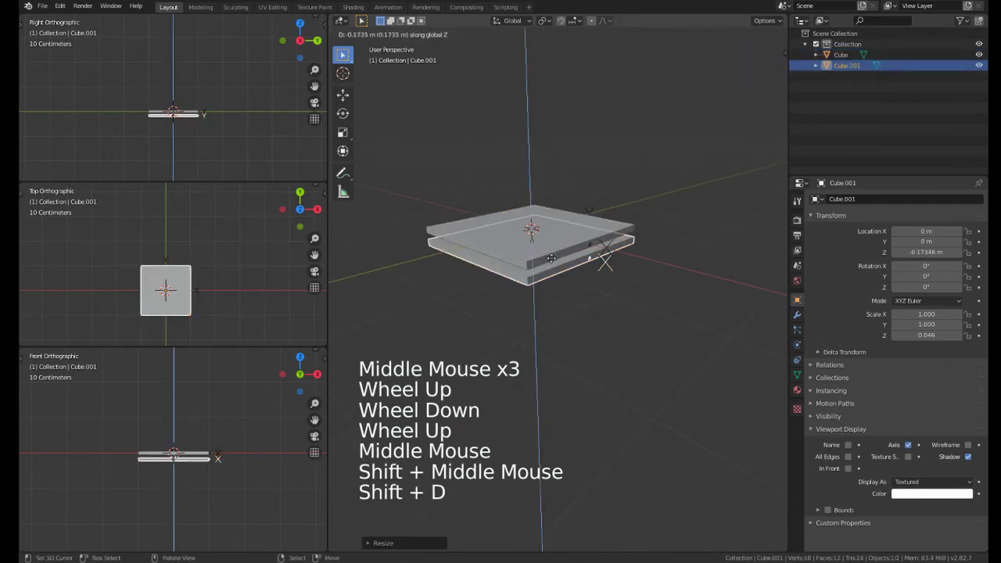
{"action": "left_click", "coordinate": [553, 248]}
Step: Look at the main view from the top and set the small top view to wireframe shading
{"action": "key", "text": "KP_7"}
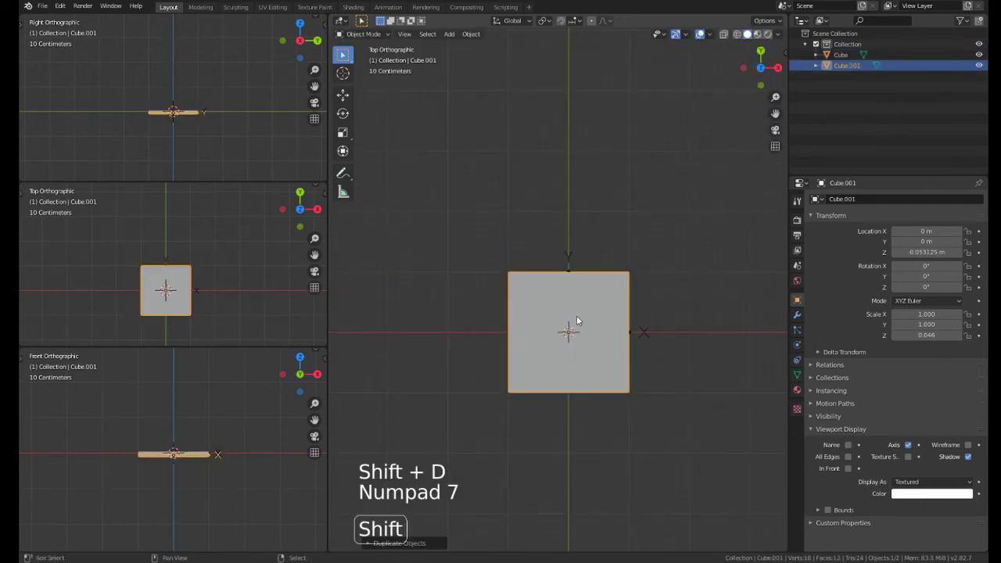
{"action": "middle_click_drag", "start_coordinate": [576, 315], "coordinate": [568, 265], "text": "shift"}
{"action": "scroll", "coordinate": [181, 259], "scroll_direction": "up", "scroll_amount": 2}
{"action": "middle_click_drag", "start_coordinate": [181, 259], "coordinate": [194, 227], "text": "shift"}
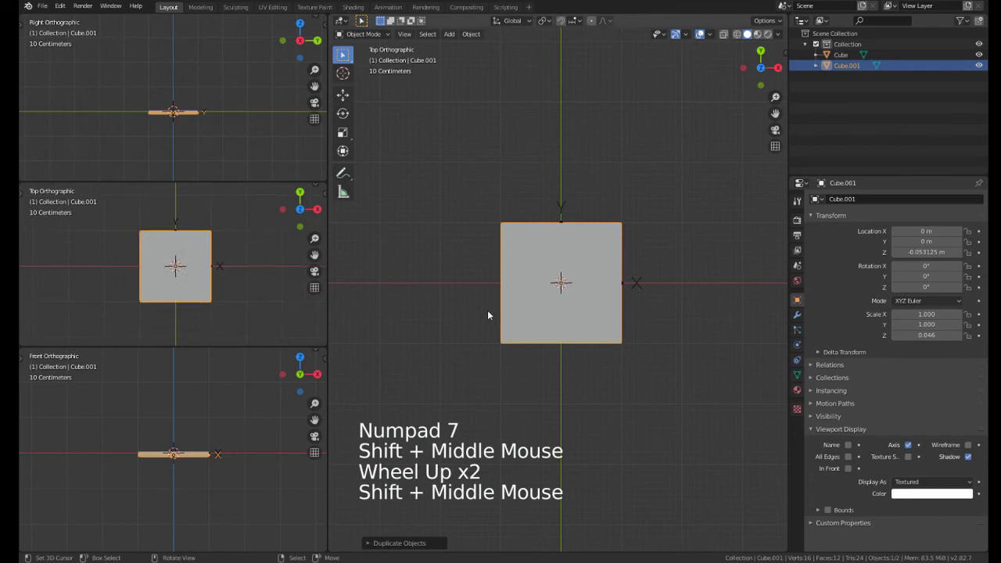
{"action": "scroll", "coordinate": [418, 245], "scroll_direction": "up", "scroll_amount": 1}
{"action": "scroll", "coordinate": [174, 314], "scroll_direction": "up", "scroll_amount": 1}
{"action": "key", "text": "z"}
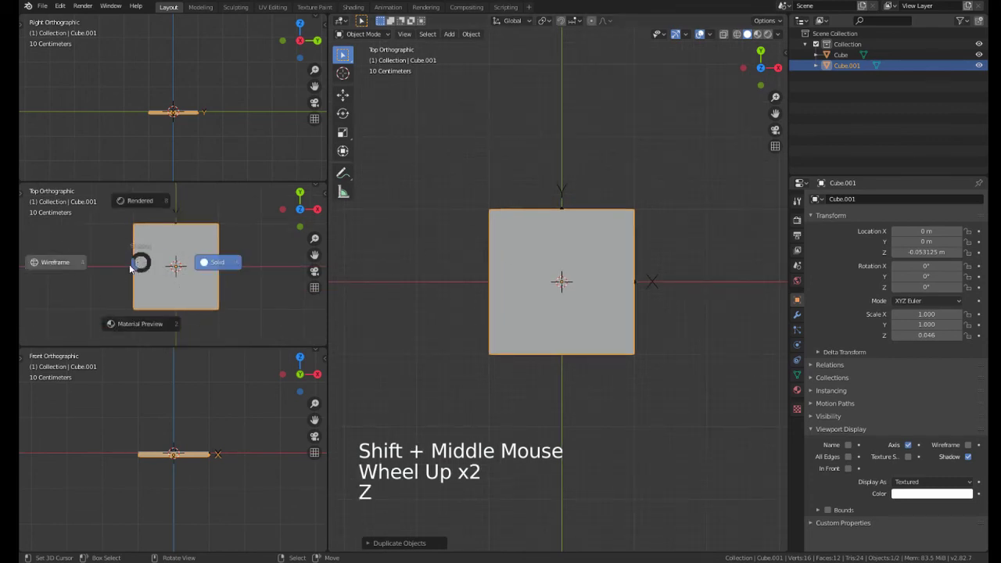
{"action": "left_click", "coordinate": [74, 265]}
Step: Scale the slab's copy down to about 0.102 in X and Y and place it in the slab's corner at about X -0.891, Y 0.891 m
{"action": "key", "text": "s"}
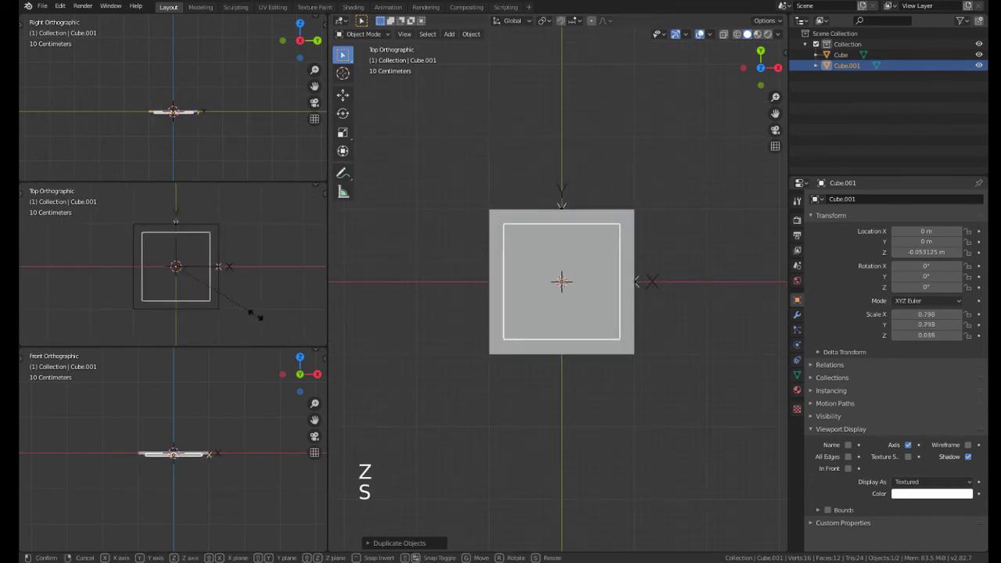
{"action": "left_click", "coordinate": [187, 275]}
{"action": "key", "text": "g"}
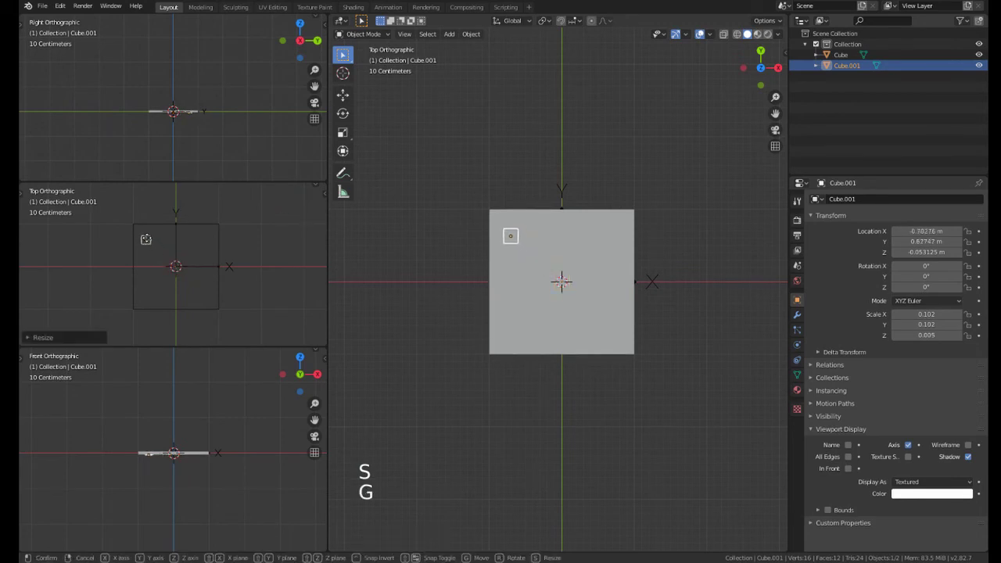
{"action": "left_click", "coordinate": [139, 228]}
{"action": "scroll", "coordinate": [142, 228], "scroll_direction": "up", "scroll_amount": 4}
{"action": "middle_click_drag", "start_coordinate": [141, 228], "coordinate": [150, 286], "text": "shift"}
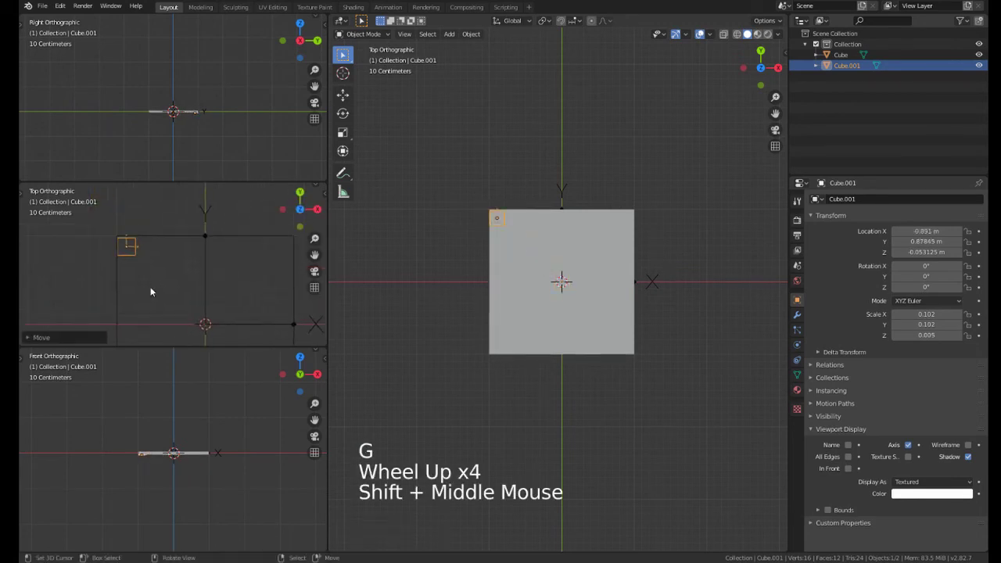
{"action": "key", "text": "g"}
{"action": "left_click", "coordinate": [150, 287]}
Step: Stretch the small corner block along the global Z axis to a scale of about 1.322 for a table leg
{"action": "middle_click_drag", "start_coordinate": [469, 321], "coordinate": [485, 257]}
{"action": "key", "text": "s"}
{"action": "key", "text": "z"}
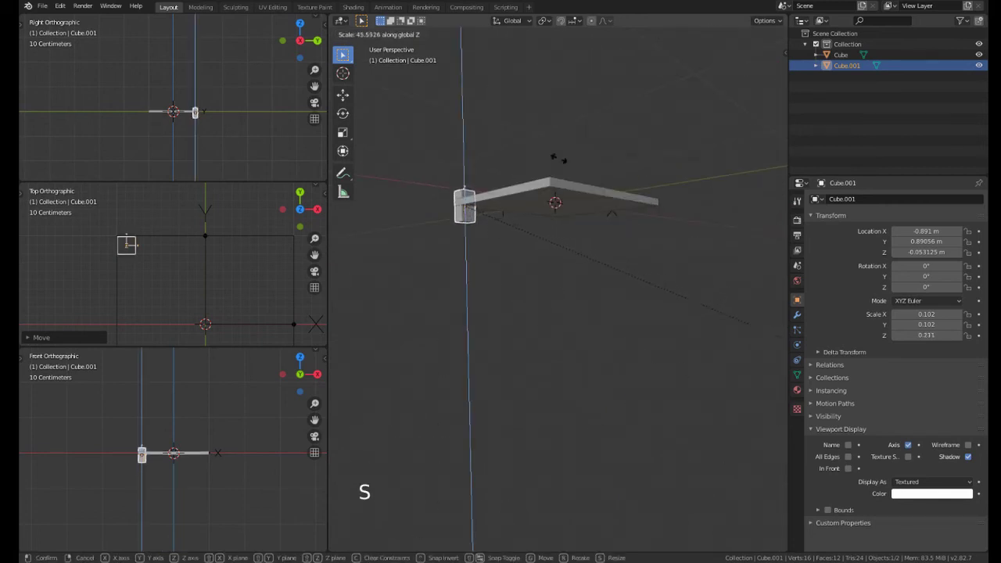
{"action": "left_click", "coordinate": [840, 469]}
{"action": "middle_click_drag", "start_coordinate": [479, 157], "coordinate": [497, 141]}
{"action": "key", "text": "s"}
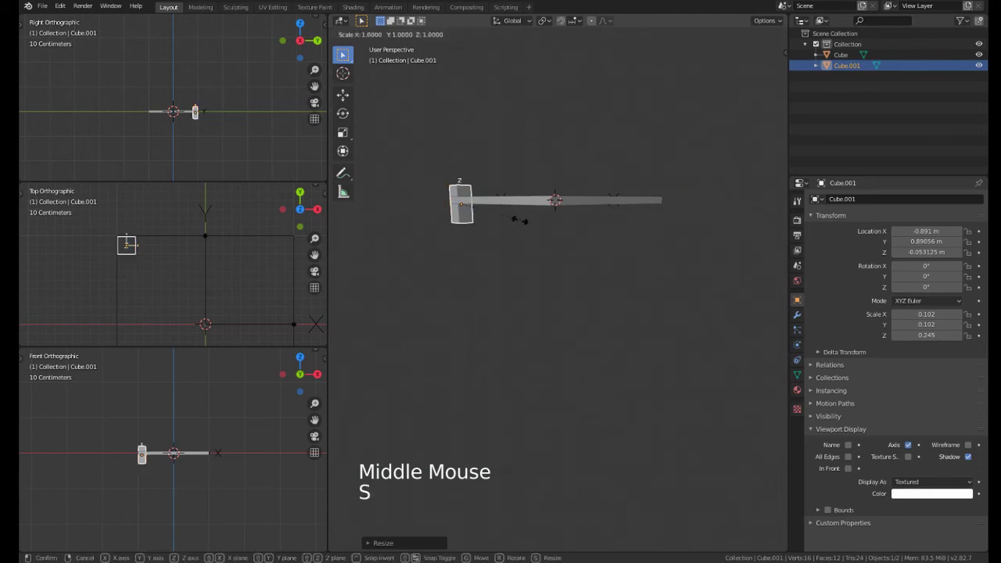
{"action": "key", "text": "z"}
{"action": "left_click", "coordinate": [745, 366]}
{"action": "middle_click_drag", "start_coordinate": [746, 371], "coordinate": [688, 336]}
Step: Move the leg down along the global Z axis to about -1.325 m so it hangs below the tabletop
{"action": "key", "text": "g"}
{"action": "key", "text": "z"}
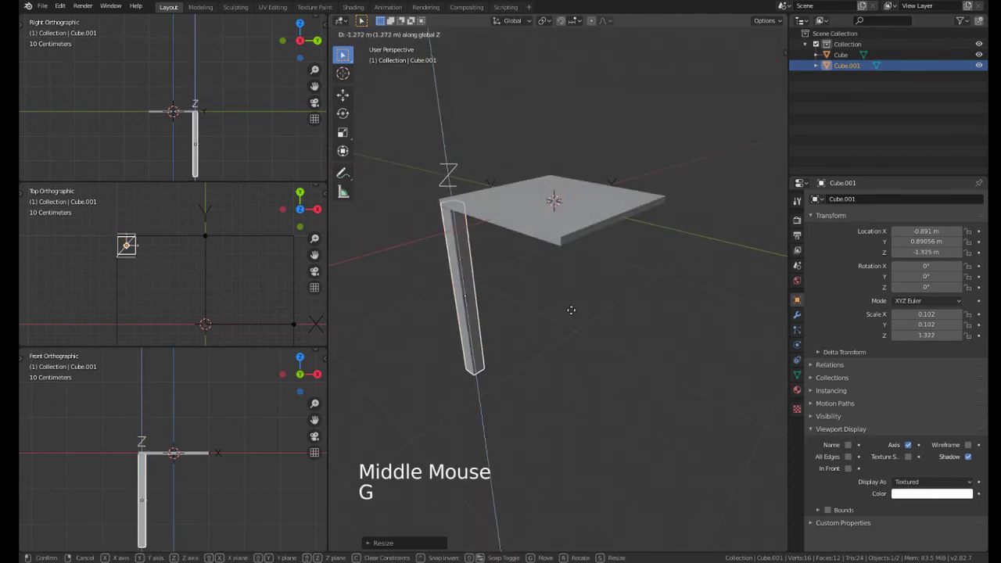
{"action": "left_click", "coordinate": [570, 310]}
{"action": "middle_click_drag", "start_coordinate": [570, 310], "coordinate": [554, 274]}
Step: Duplicate the leg and place the copy under the next tabletop corner at about Y -0.885 m
{"action": "key", "text": "shift+d"}
{"action": "key", "text": "y"}
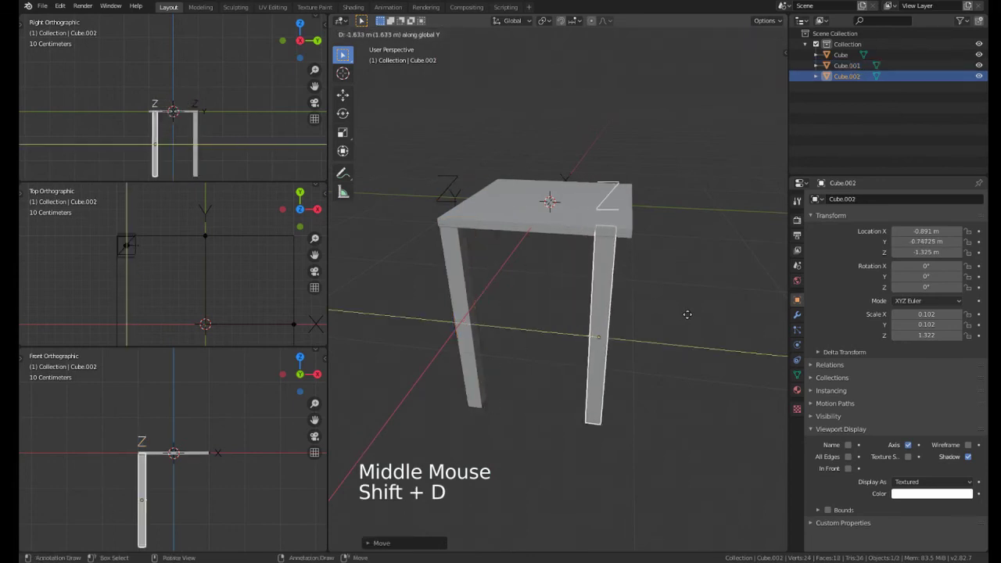
{"action": "left_click", "coordinate": [694, 321]}
{"action": "middle_click_drag", "start_coordinate": [695, 322], "coordinate": [582, 319]}
Step: Duplicate both legs and place the copies under the opposite tabletop edge at about X 0.89 m
{"action": "right_click", "coordinate": [479, 324], "text": "shift"}
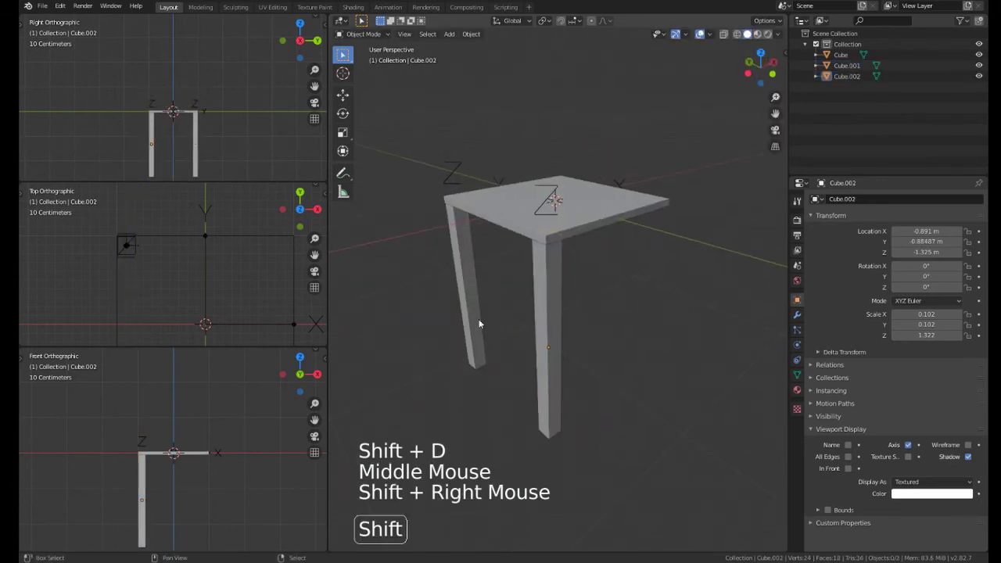
{"action": "right_click", "coordinate": [479, 323], "text": "shift"}
{"action": "right_click", "coordinate": [531, 362], "text": "shift"}
{"action": "middle_click_drag", "start_coordinate": [532, 361], "coordinate": [538, 322], "text": "shift"}
{"action": "key", "text": "shift+d"}
{"action": "key", "text": "y"}
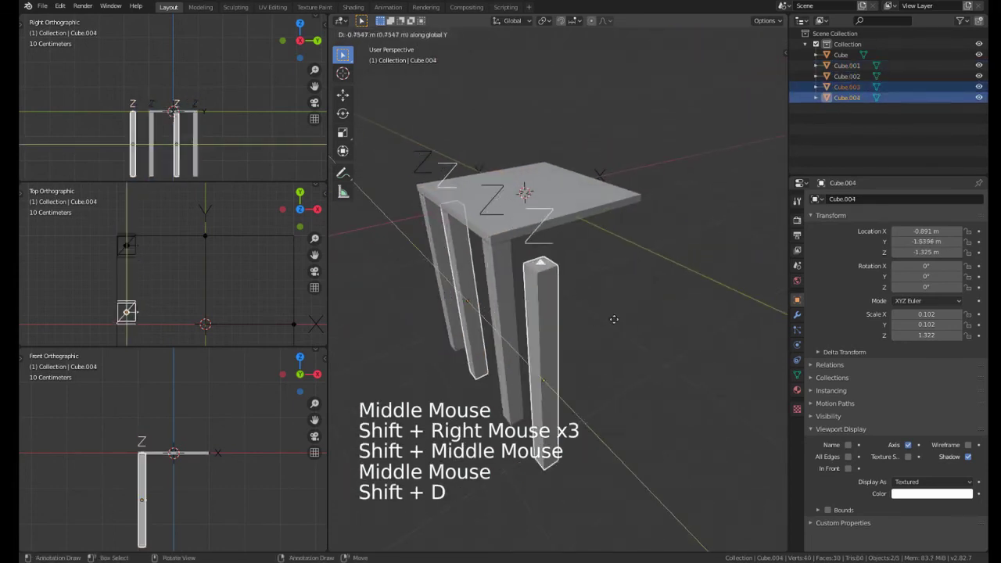
{"action": "left_click", "coordinate": [652, 312]}
{"action": "middle_click_drag", "start_coordinate": [652, 313], "coordinate": [569, 284]}
{"action": "middle_click", "coordinate": [570, 283]}
{"action": "key", "text": "g"}
{"action": "key", "text": "x"}
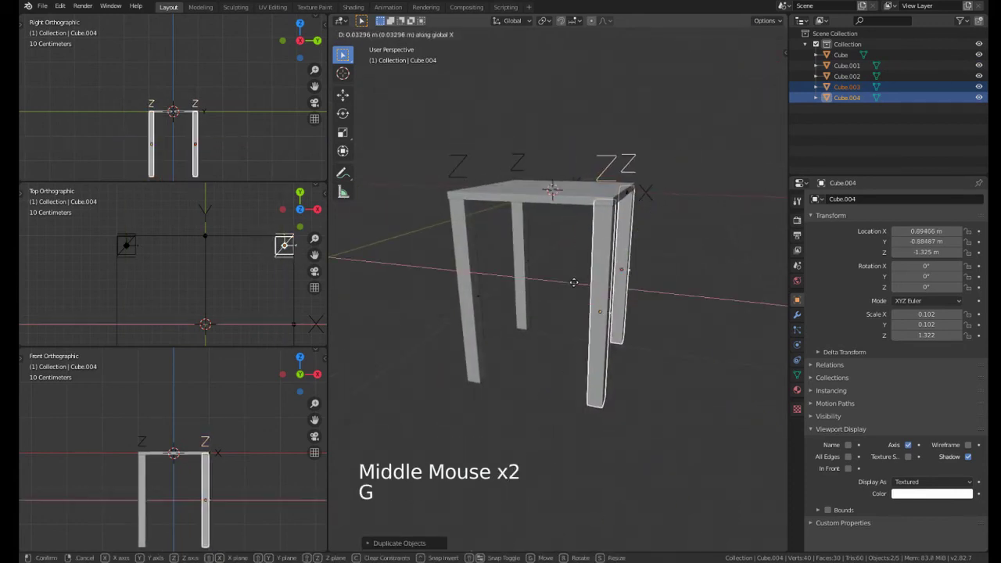
{"action": "left_click", "coordinate": [573, 283]}
Step: Shorten all four legs to a Z scale of about 1.139 and raise them to about Z -1.146 m against the tabletop
{"action": "middle_click_drag", "start_coordinate": [573, 283], "coordinate": [501, 356]}
{"action": "right_click", "coordinate": [537, 314], "text": "shift"}
{"action": "right_click", "coordinate": [618, 347], "text": "shift"}
{"action": "key", "text": "s"}
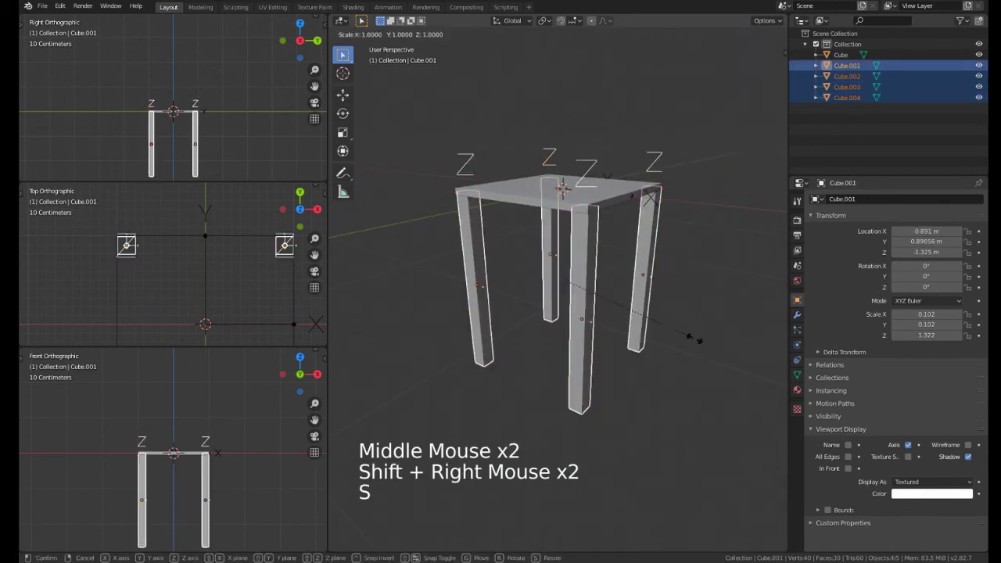
{"action": "key", "text": "z"}
{"action": "left_click", "coordinate": [675, 331]}
{"action": "key", "text": "g"}
{"action": "key", "text": "z"}
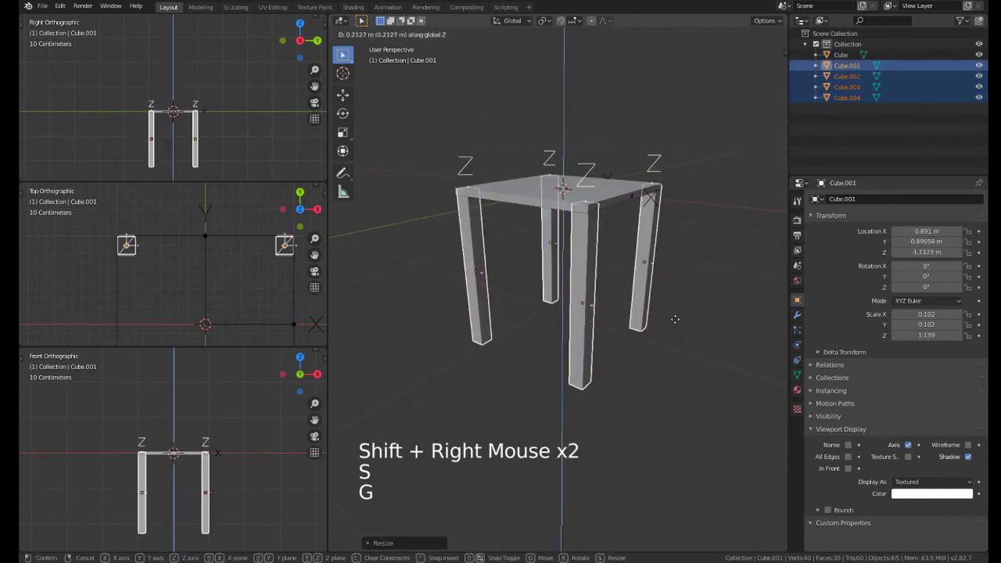
{"action": "left_click", "coordinate": [539, 282]}
Step: Duplicate the tabletop, lower the copy to about Z -2.287 m and enlarge it to about 8.79 in X and Y as a floor
{"action": "scroll", "coordinate": [545, 318], "scroll_direction": "down", "scroll_amount": 3}
{"action": "middle_click_drag", "start_coordinate": [539, 282], "coordinate": [565, 289]}
{"action": "right_click", "coordinate": [542, 287]}
{"action": "key", "text": "shift+d"}
{"action": "key", "text": "z"}
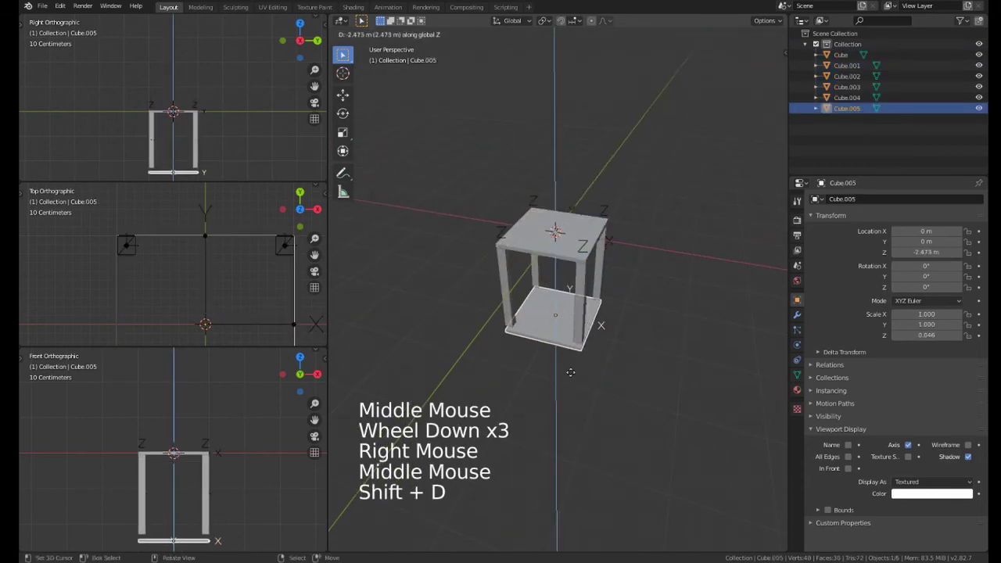
{"action": "left_click", "coordinate": [570, 372]}
{"action": "key", "text": "s"}
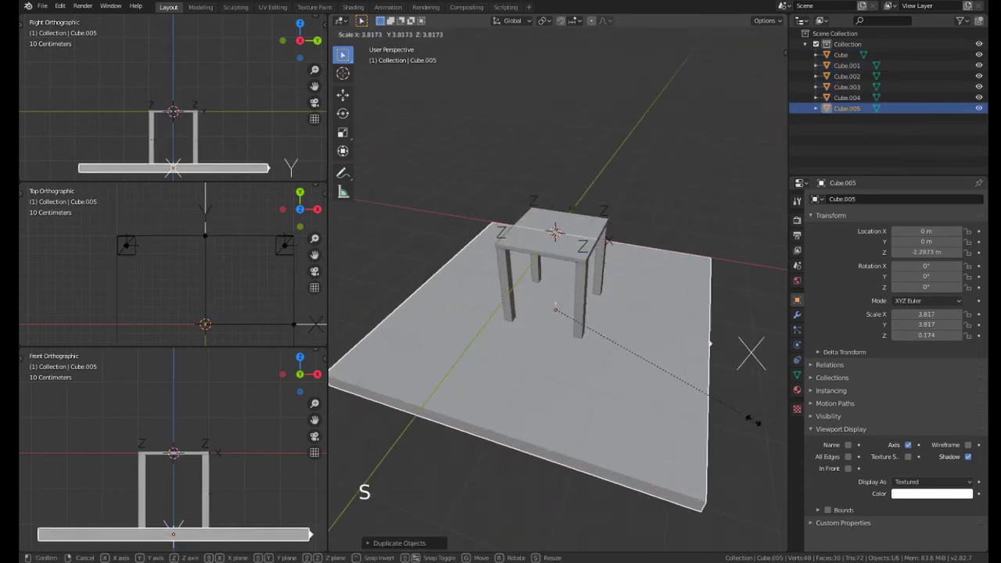
{"action": "left_click", "coordinate": [594, 469]}
Step: Lower the floor slab along the global Z axis to about -2.69 m, level with the bottoms of the legs
{"action": "scroll", "coordinate": [536, 358], "scroll_direction": "down", "scroll_amount": 3}
{"action": "middle_click_drag", "start_coordinate": [536, 358], "coordinate": [520, 340]}
{"action": "key", "text": "g"}
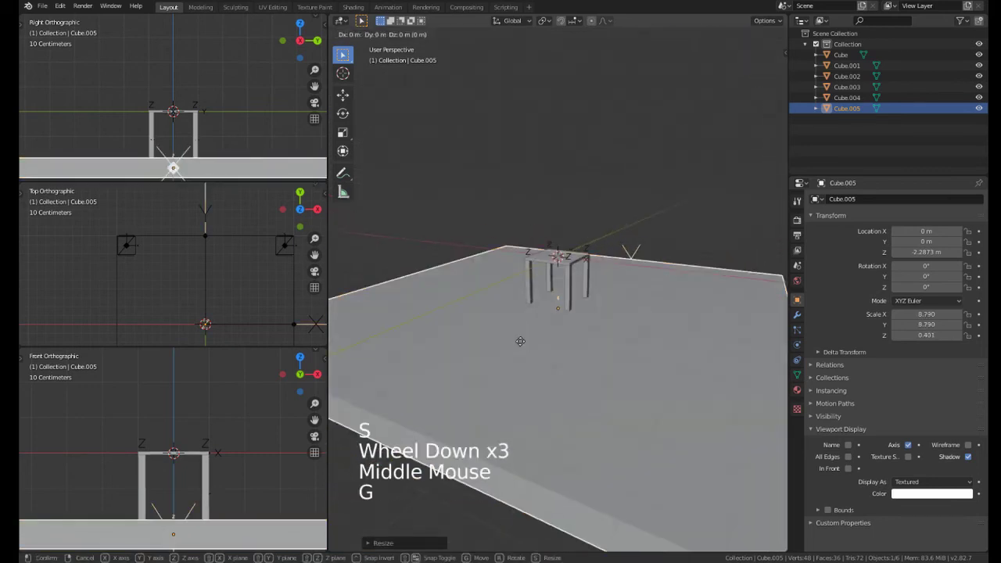
{"action": "key", "text": "z"}
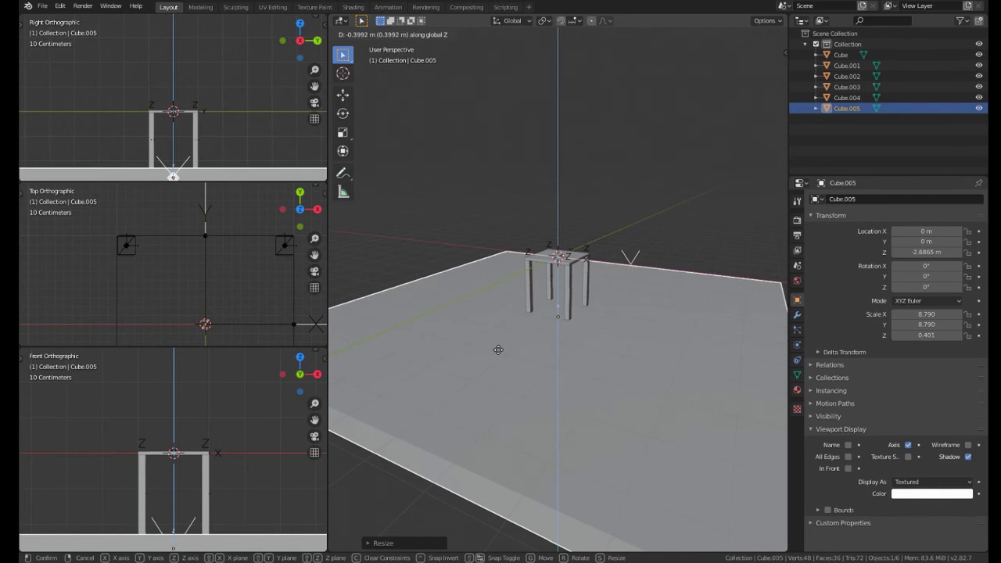
{"action": "left_click", "coordinate": [498, 349]}
Step: Duplicate the tabletop with its four legs and place the copy about -2.03 m along the global Y axis
{"action": "middle_click_drag", "start_coordinate": [498, 349], "coordinate": [550, 241]}
{"action": "right_click", "coordinate": [561, 281]}
{"action": "scroll", "coordinate": [562, 274], "scroll_direction": "up", "scroll_amount": 7}
{"action": "middle_click_drag", "start_coordinate": [561, 313], "coordinate": [616, 292]}
{"action": "scroll", "coordinate": [566, 273], "scroll_direction": "down", "scroll_amount": 2}
{"action": "right_click", "coordinate": [495, 273], "text": "shift"}
{"action": "right_click", "coordinate": [563, 294], "text": "shift"}
{"action": "right_click", "coordinate": [644, 285], "text": "shift"}
{"action": "right_click", "coordinate": [590, 273], "text": "shift"}
{"action": "scroll", "coordinate": [617, 293], "scroll_direction": "down", "scroll_amount": 1}
{"action": "key", "text": "shift+d"}
{"action": "key", "text": "y"}
{"action": "left_click", "coordinate": [527, 315]}
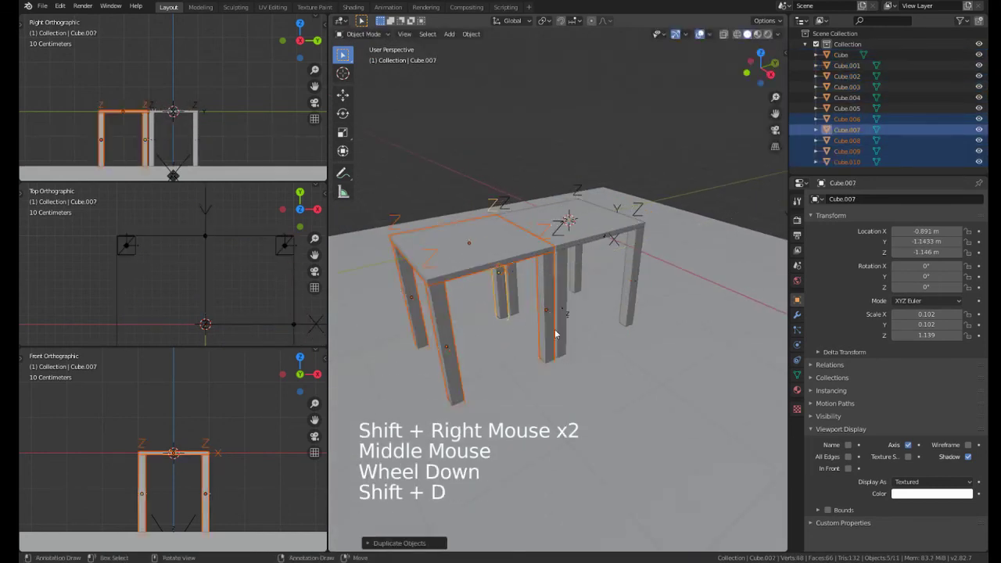
Step: Scale the duplicated table down uniformly until its legs' Z scale is about 0.694
{"action": "key", "text": "s"}
{"action": "left_click", "coordinate": [564, 336]}
{"action": "middle_click_drag", "start_coordinate": [563, 336], "coordinate": [490, 306]}
Step: Lower the small copy onto the floor with its legs at about Z -1.544 m and slide it along Y toward the large table
{"action": "key", "text": "g"}
{"action": "key", "text": "z"}
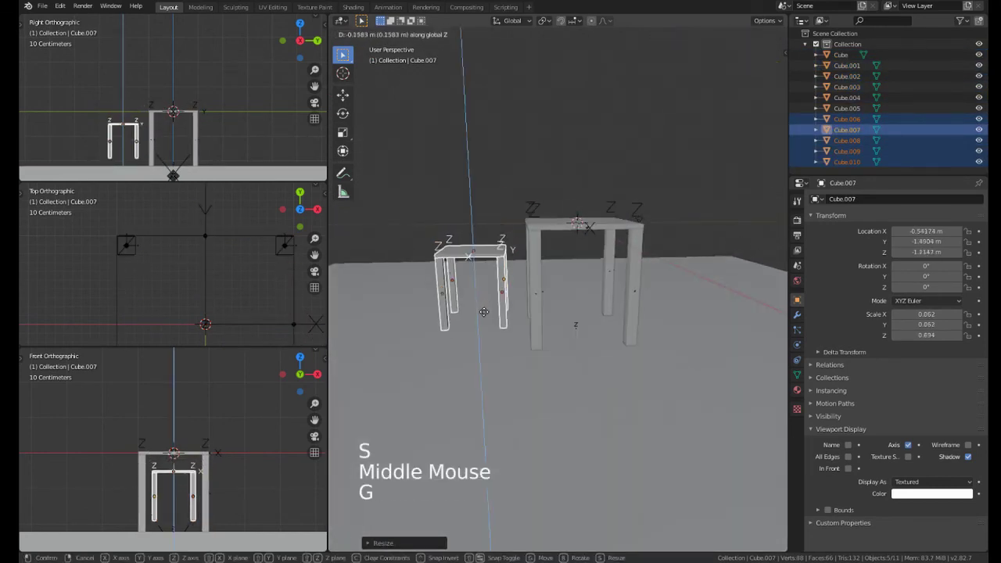
{"action": "left_click", "coordinate": [476, 325]}
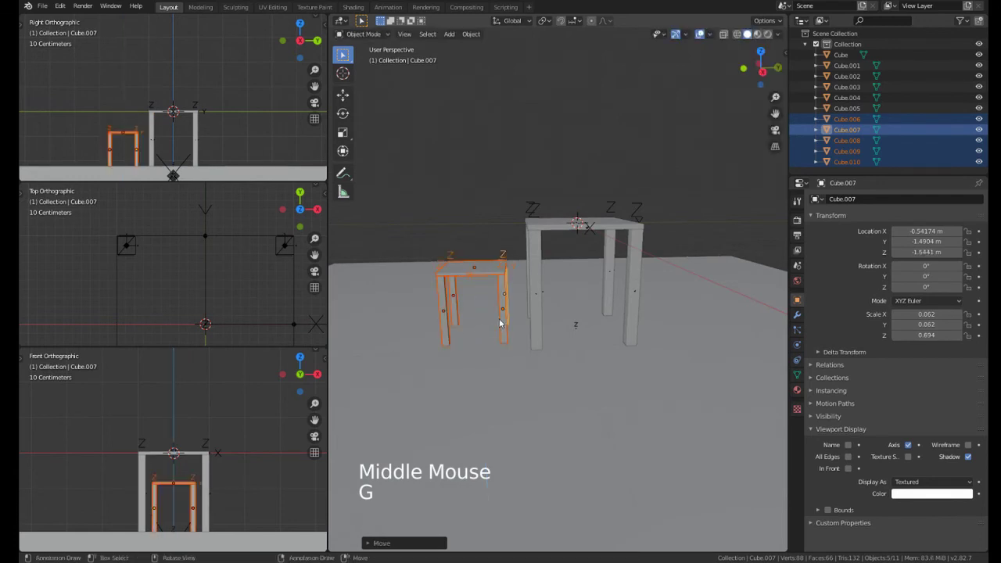
{"action": "key", "text": "g"}
{"action": "middle_click_drag", "start_coordinate": [476, 325], "coordinate": [492, 340]}
{"action": "left_click", "coordinate": [462, 346]}
Step: Duplicate the chair's two outer legs and raise the copies to about Z -0.155 m as backrest posts
{"action": "right_click", "coordinate": [507, 355]}
{"action": "right_click", "coordinate": [464, 336], "text": "shift"}
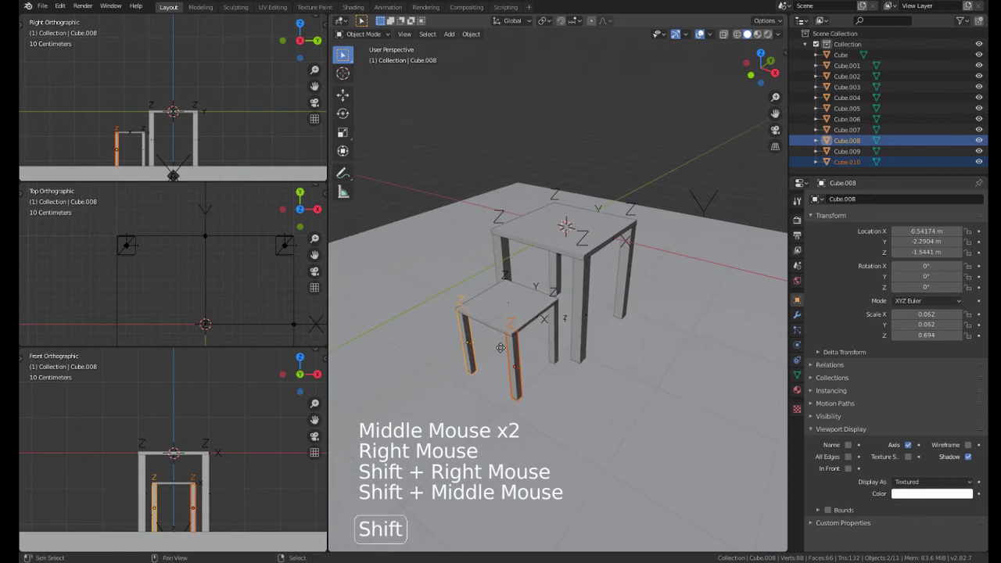
{"action": "key", "text": "shift+d"}
{"action": "key", "text": "z"}
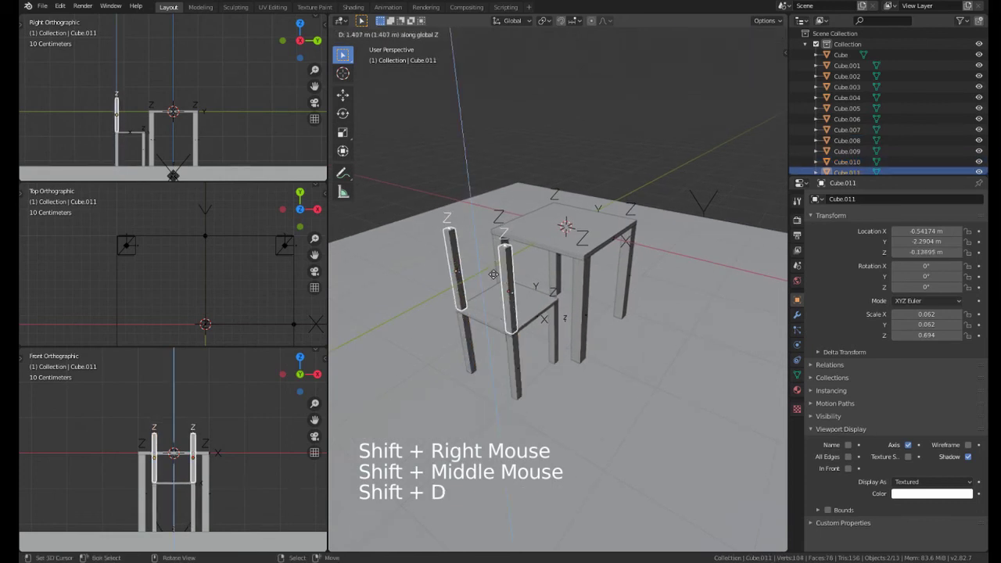
{"action": "left_click", "coordinate": [493, 274]}
{"action": "middle_click_drag", "start_coordinate": [483, 297], "coordinate": [478, 313]}
{"action": "middle_click_drag", "start_coordinate": [478, 313], "coordinate": [475, 330]}
Step: Delete the backrest post on the positive X side of the chair
{"action": "scroll", "coordinate": [475, 330], "scroll_direction": "up", "scroll_amount": 1}
{"action": "right_click", "coordinate": [444, 312]}
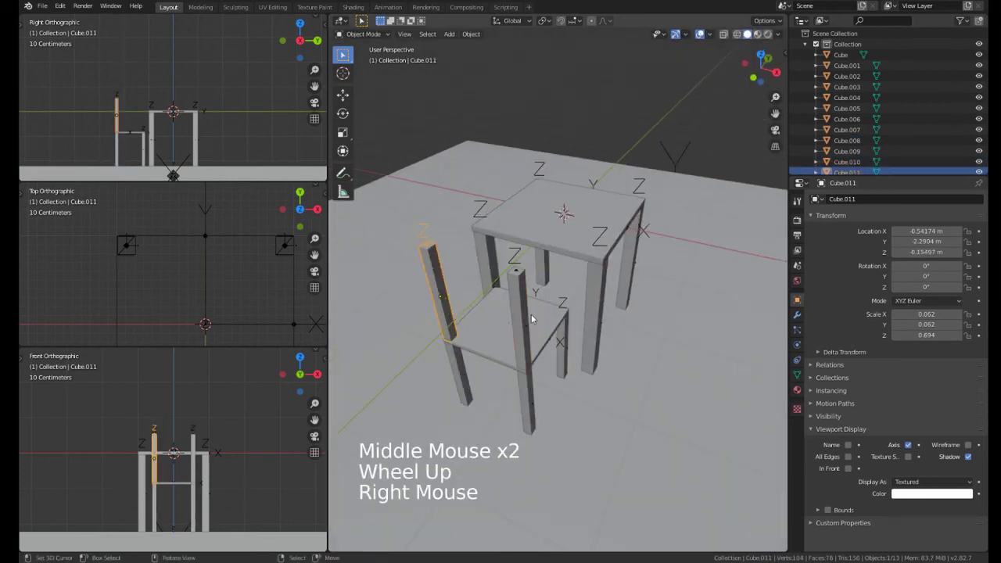
{"action": "right_click", "coordinate": [519, 317]}
{"action": "key", "text": "x"}
Step: Make a linked duplicate of the remaining backrest post and thin it to about 0.037 scale in X and Y
{"action": "right_click", "coordinate": [437, 307]}
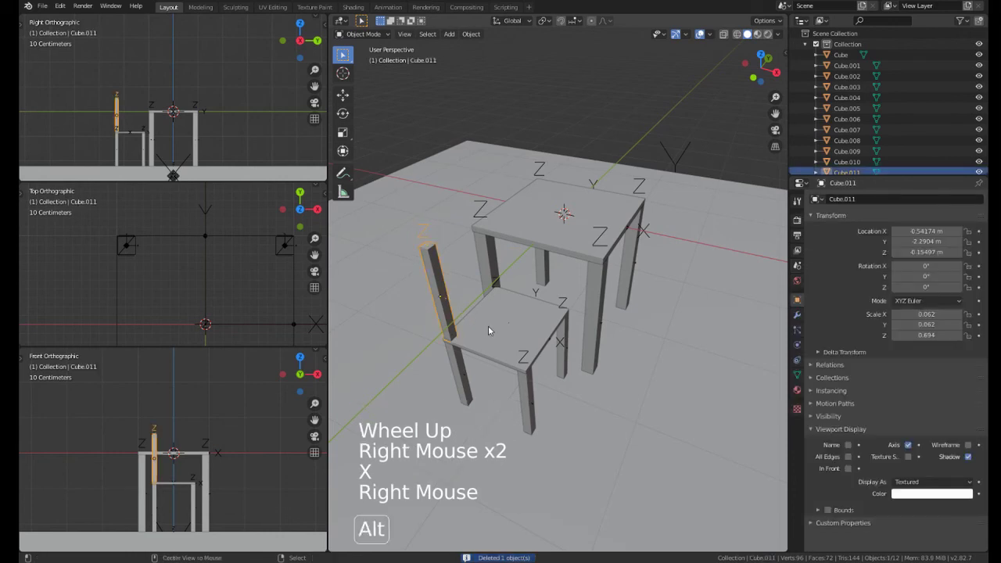
{"action": "key", "text": "alt+d"}
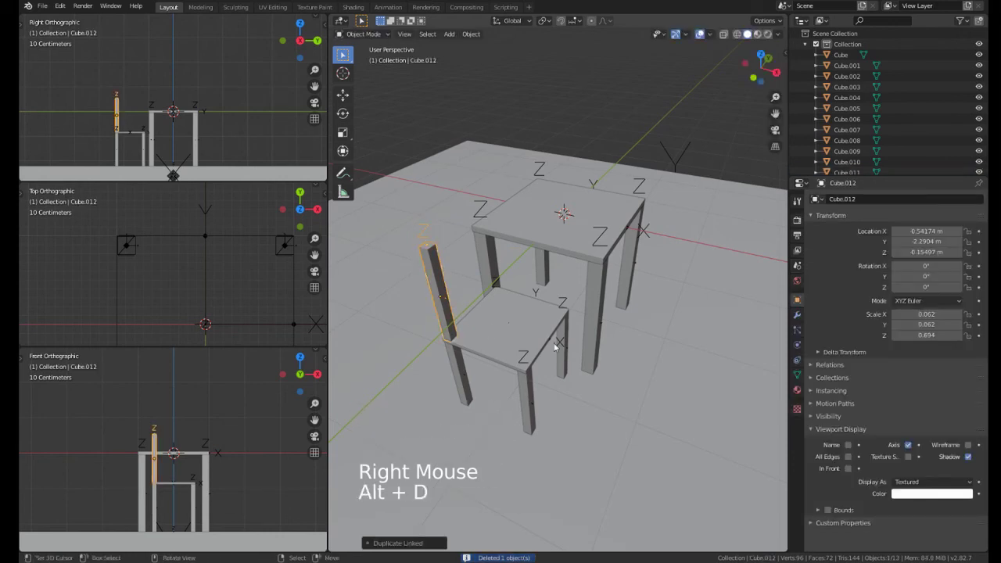
{"action": "scroll", "coordinate": [439, 302], "scroll_direction": "up", "scroll_amount": 1}
{"action": "middle_click_drag", "start_coordinate": [464, 316], "coordinate": [477, 294]}
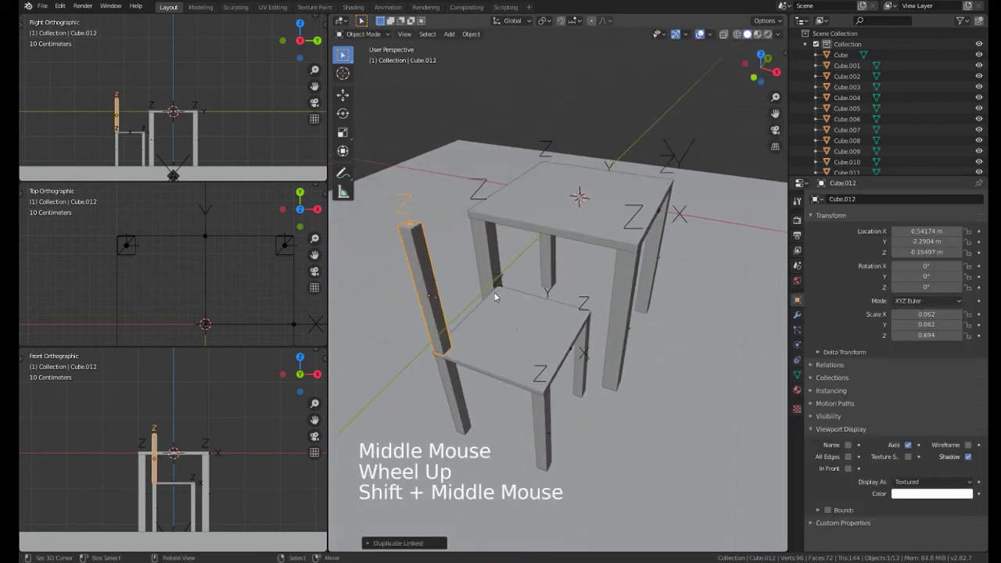
{"action": "key", "text": "s"}
{"action": "key", "text": "shift+z"}
Step: Delete the original thicker backrest post, keeping the thin copy
{"action": "right_click", "coordinate": [472, 295]}
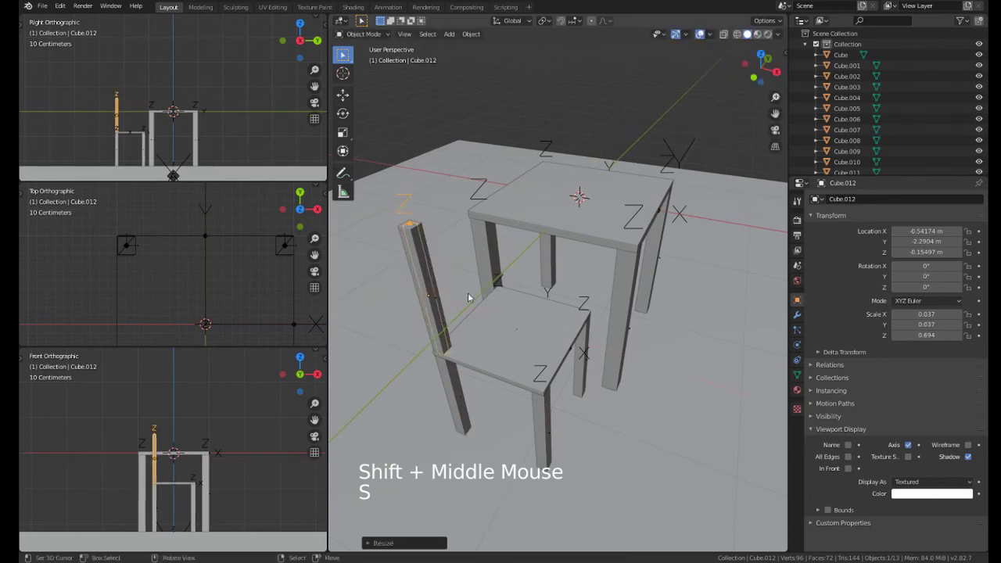
{"action": "key", "text": "x"}
{"action": "right_click", "coordinate": [426, 260]}
Step: Duplicate the thin backrest post three times along X to form a row of four posts across the seat's rear edge
{"action": "right_click", "coordinate": [425, 298]}
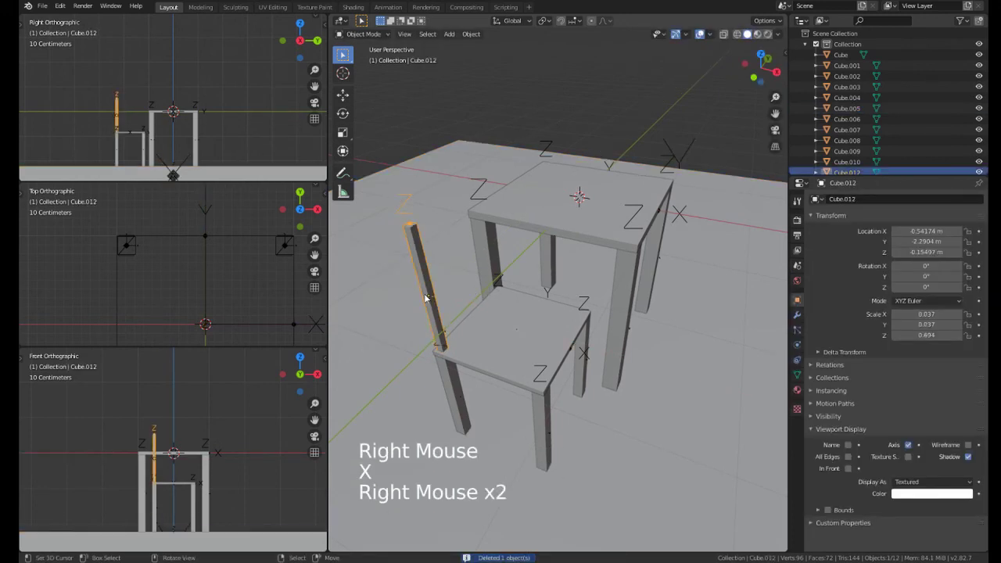
{"action": "key", "text": "shift+d"}
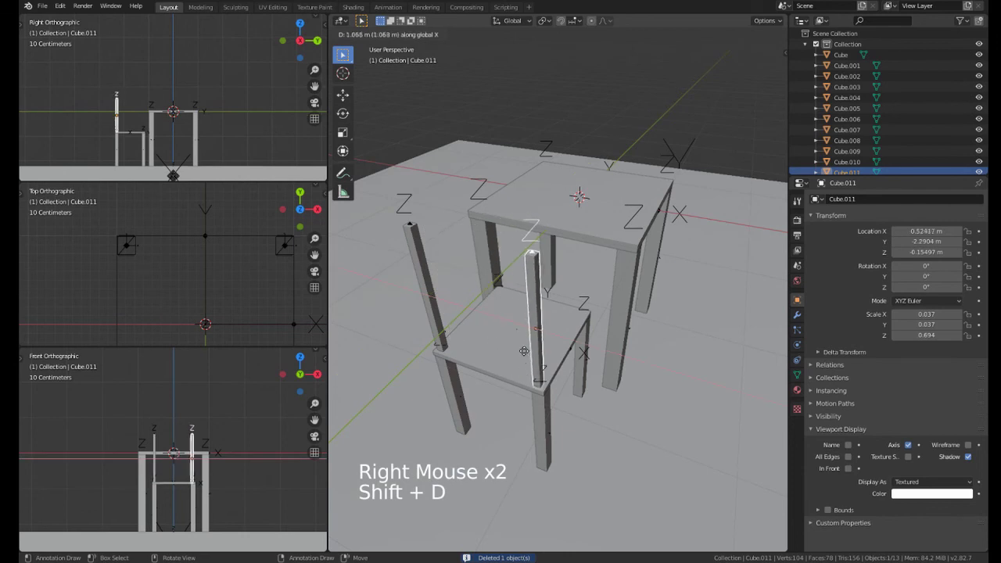
{"action": "left_click", "coordinate": [525, 356]}
{"action": "middle_click", "coordinate": [526, 356]}
{"action": "key", "text": "shift+d"}
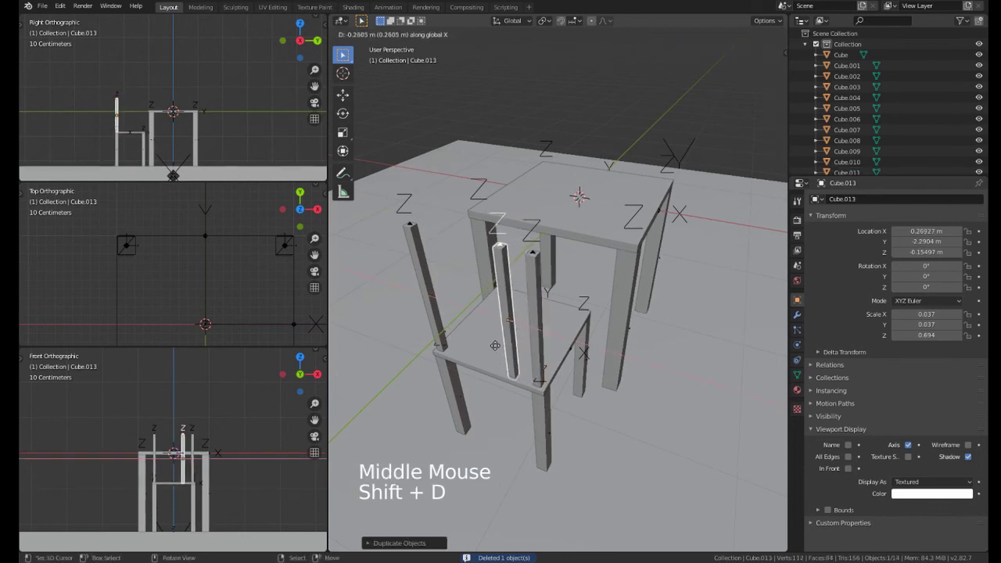
{"action": "left_click", "coordinate": [490, 344]}
{"action": "key", "text": "shift+d"}
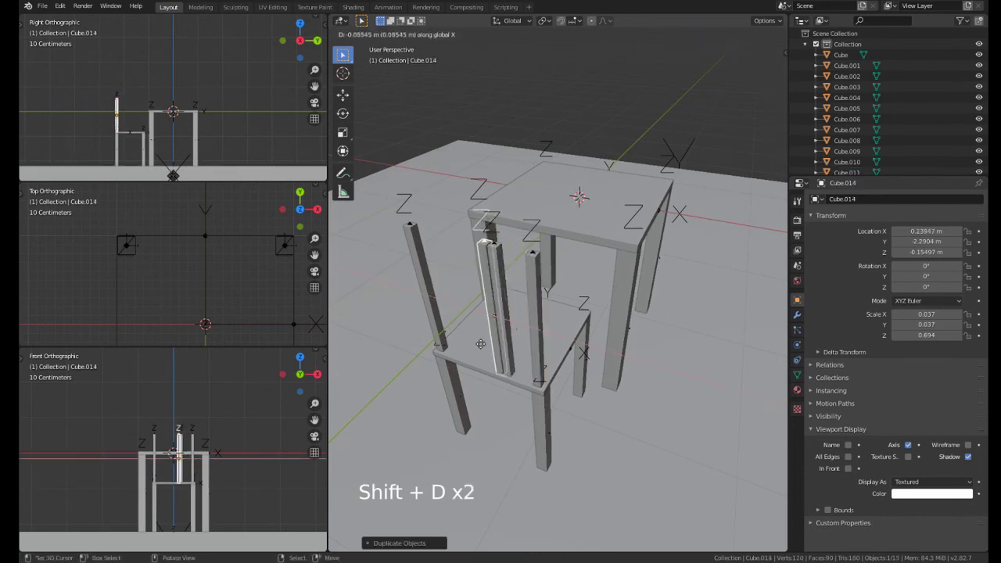
{"action": "left_click", "coordinate": [481, 368]}
Step: Duplicate the chair seat in the right side view and raise the copy beside the backrest posts
{"action": "right_click", "coordinate": [481, 368]}
{"action": "middle_click_drag", "start_coordinate": [481, 367], "coordinate": [459, 341]}
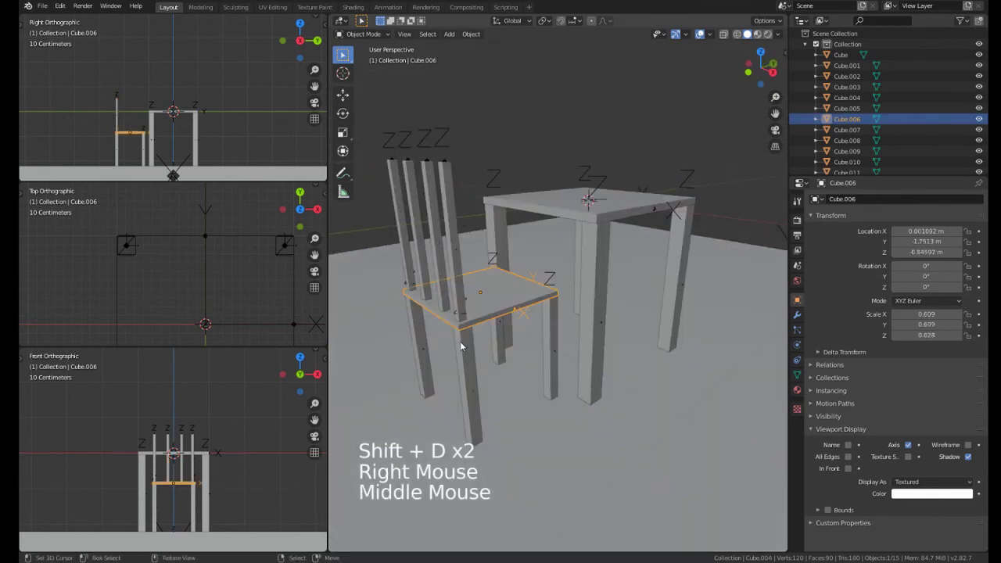
{"action": "key", "text": "KP_3"}
{"action": "scroll", "coordinate": [480, 229], "scroll_direction": "up", "scroll_amount": 1, "text": "shift"}
{"action": "middle_click_drag", "start_coordinate": [480, 229], "coordinate": [482, 321], "text": "shift"}
{"action": "key", "text": "shift+d"}
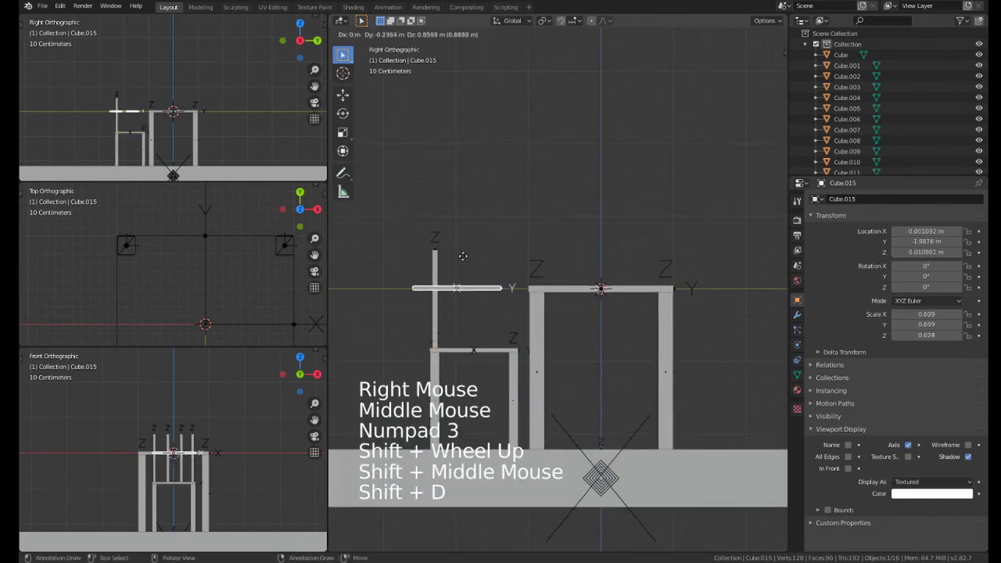
{"action": "left_click", "coordinate": [481, 263]}
Step: Rotate the seat copy about 90° around X and move it against the upper part of the backrest posts
{"action": "key", "text": "r"}
{"action": "left_click", "coordinate": [488, 208]}
{"action": "key", "text": "g"}
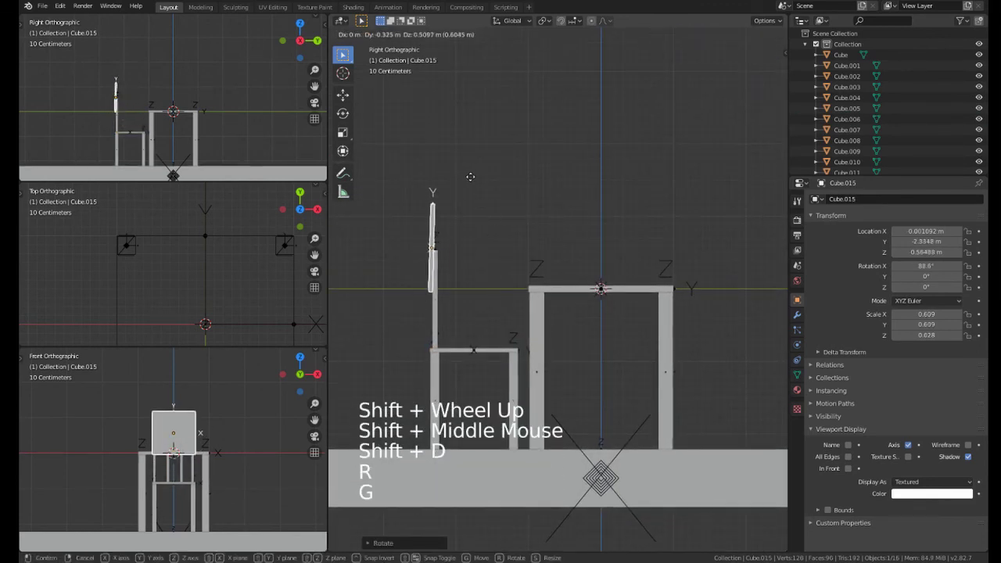
{"action": "left_click", "coordinate": [476, 184]}
{"action": "key", "text": "r"}
{"action": "left_click", "coordinate": [478, 188]}
Step: Shorten the backrest panel along global Z and adjust its position against the four posts
{"action": "key", "text": "s"}
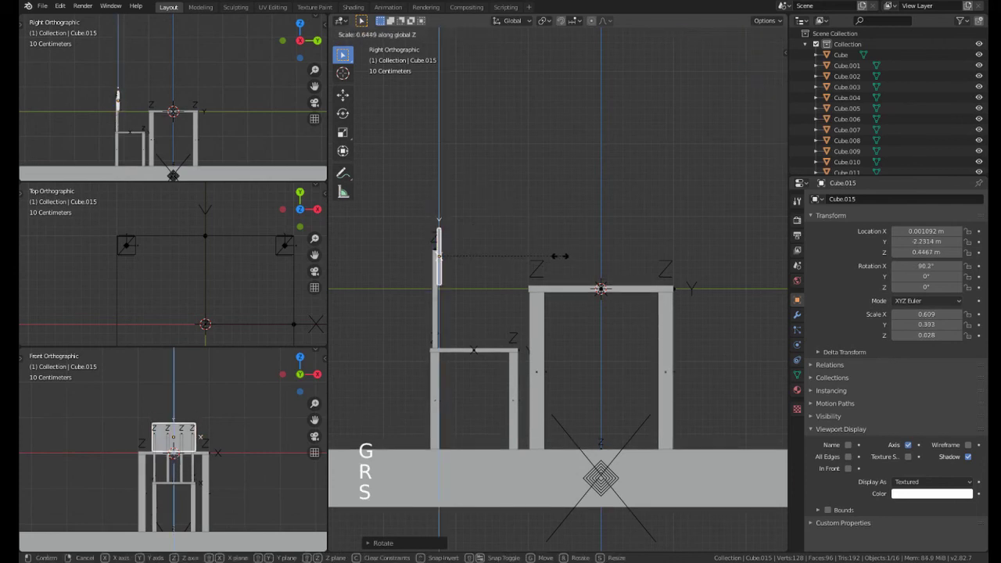
{"action": "left_click", "coordinate": [540, 273]}
{"action": "middle_click_drag", "start_coordinate": [539, 274], "coordinate": [505, 299]}
{"action": "key", "text": "g"}
{"action": "key", "text": "x"}
{"action": "left_click", "coordinate": [484, 276]}
{"action": "scroll", "coordinate": [537, 301], "scroll_direction": "up", "scroll_amount": 3}
{"action": "scroll", "coordinate": [505, 299], "scroll_direction": "down", "scroll_amount": 3}
Step: Duplicate the tabletop in place and scale the copy uniformly down to about 0.174 in X and Y
{"action": "right_click", "coordinate": [563, 313]}
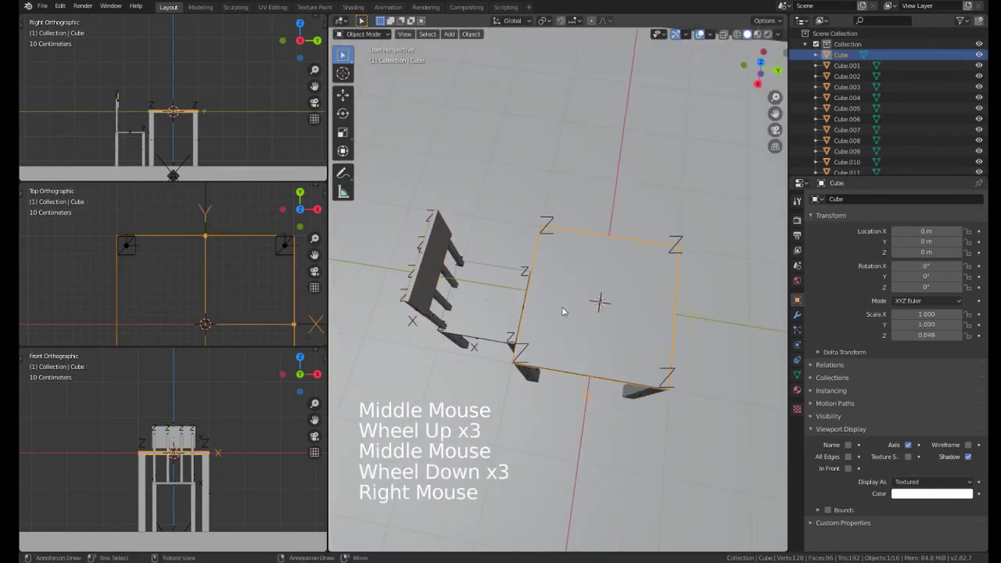
{"action": "scroll", "coordinate": [563, 313], "scroll_direction": "up", "scroll_amount": 1}
{"action": "middle_click_drag", "start_coordinate": [562, 313], "coordinate": [563, 324]}
{"action": "key", "text": "KP_7"}
{"action": "scroll", "coordinate": [529, 301], "scroll_direction": "up", "scroll_amount": 1}
{"action": "middle_click_drag", "start_coordinate": [565, 234], "coordinate": [563, 186], "text": "shift"}
{"action": "key", "text": "shift+d"}
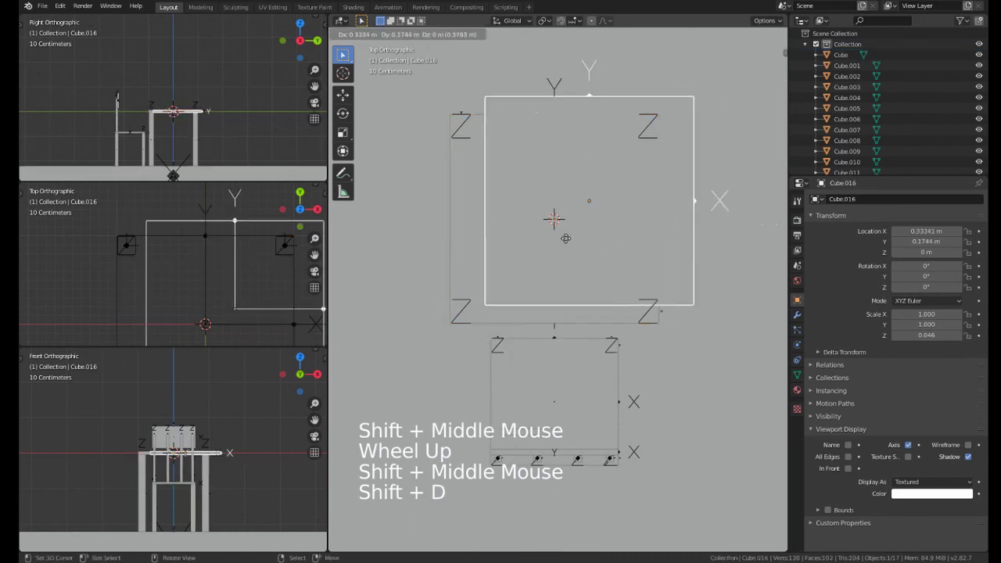
{"action": "key", "text": "s"}
{"action": "left_click", "coordinate": [561, 245]}
Step: Raise the small copy to about Z 0.160 m and stretch it along Z to a scale of about 0.219
{"action": "middle_click_drag", "start_coordinate": [560, 246], "coordinate": [513, 281]}
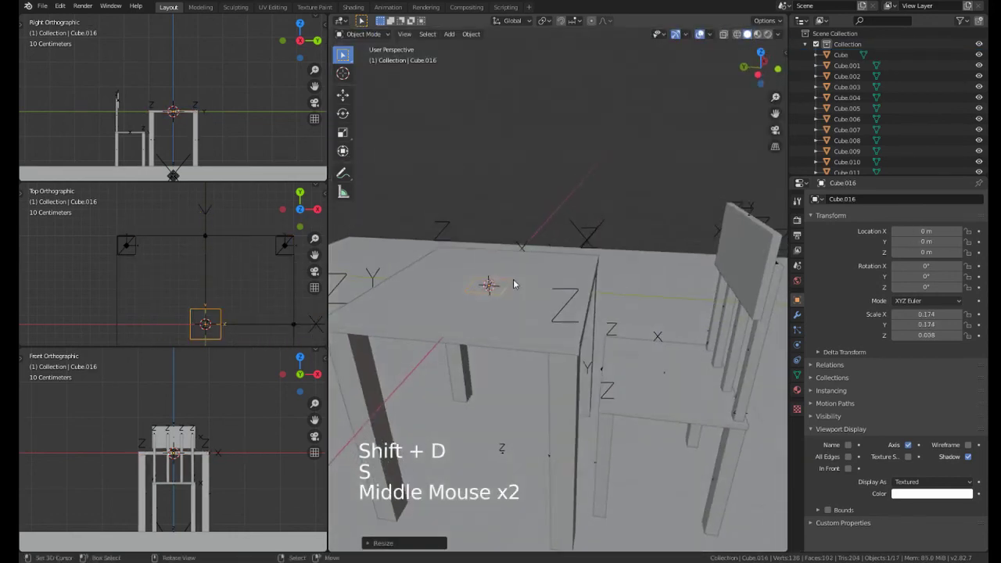
{"action": "key", "text": "g"}
{"action": "key", "text": "s"}
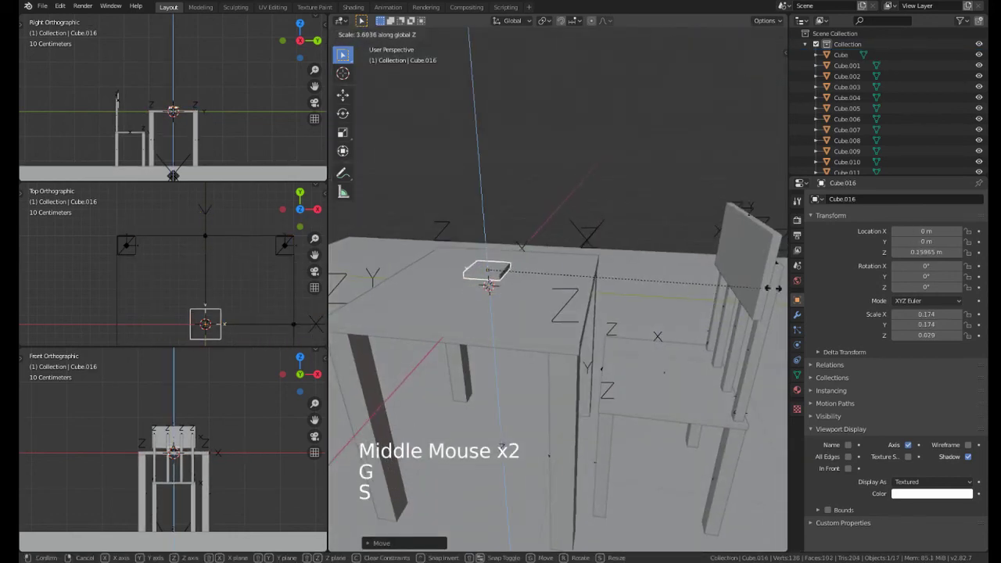
{"action": "left_click", "coordinate": [507, 55]}
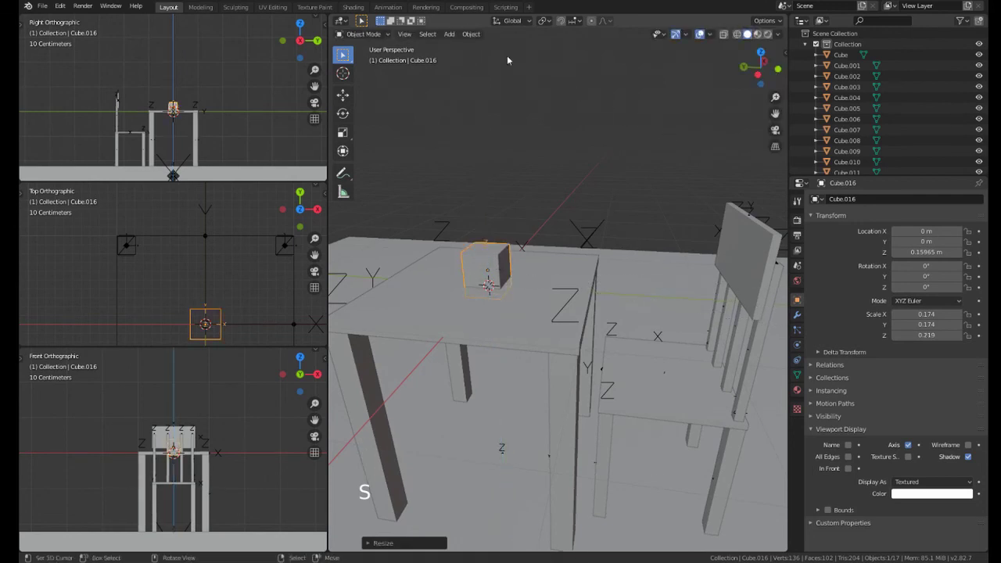
Step: Thin the small block along Y to a scale of about 0.038 and slide it along Y to about -0.128 m
{"action": "middle_click_drag", "start_coordinate": [506, 55], "coordinate": [505, 329]}
{"action": "key", "text": "KP_7"}
{"action": "scroll", "coordinate": [560, 215], "scroll_direction": "up", "scroll_amount": 5}
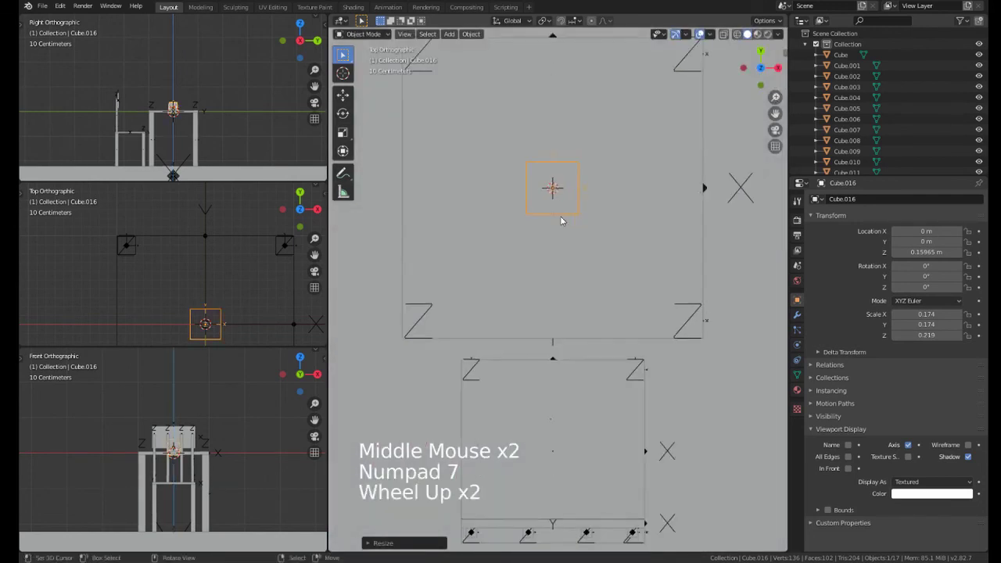
{"action": "middle_click_drag", "start_coordinate": [560, 226], "coordinate": [567, 340], "text": "shift"}
{"action": "key", "text": "s"}
{"action": "key", "text": "Escape"}
{"action": "key", "text": "s"}
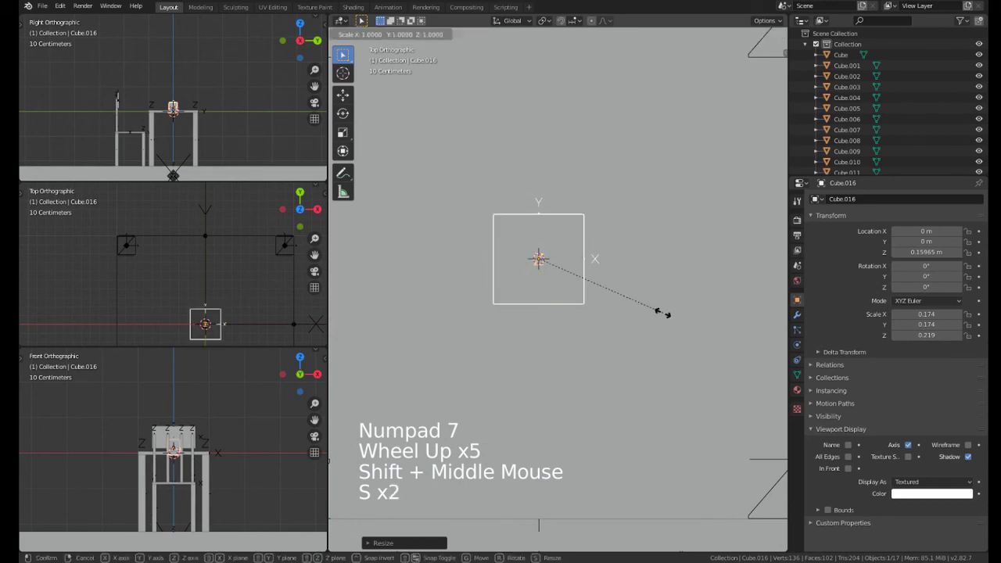
{"action": "key", "text": "y"}
{"action": "left_click", "coordinate": [566, 269]}
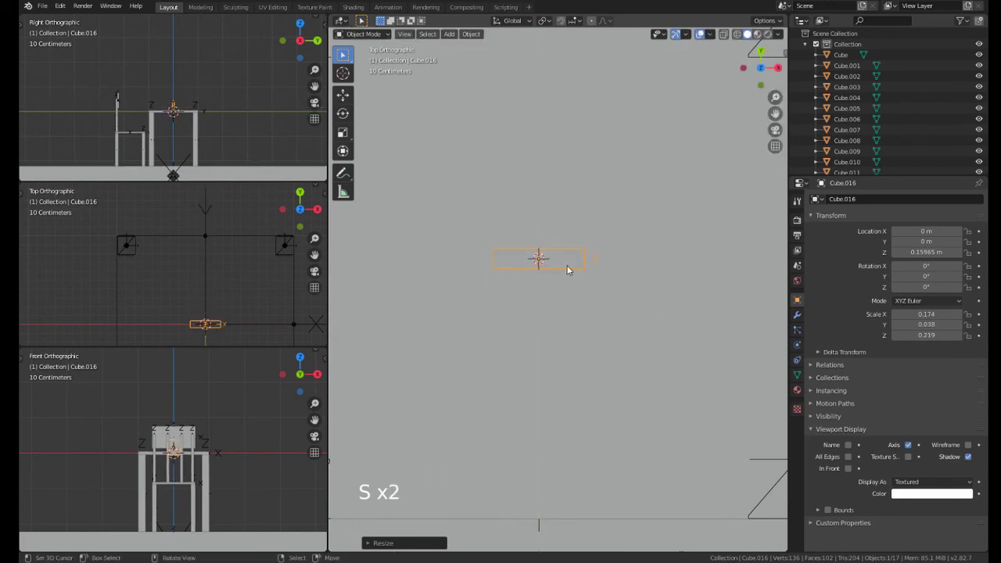
{"action": "key", "text": "g"}
{"action": "key", "text": "y"}
{"action": "left_click", "coordinate": [575, 293]}
Step: Duplicate the thin block, rotate the copy about -40° around Z and join it to the original's negative X end
{"action": "middle_click_drag", "start_coordinate": [534, 283], "coordinate": [567, 328], "text": "shift"}
{"action": "scroll", "coordinate": [542, 281], "scroll_direction": "up", "scroll_amount": 2}
{"action": "key", "text": "shift+d"}
{"action": "key", "text": "r"}
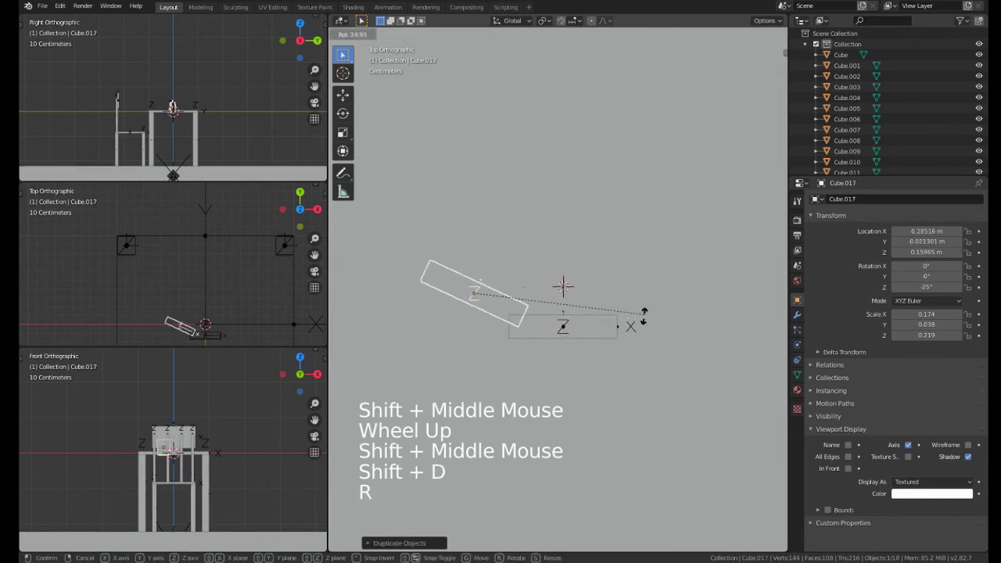
{"action": "left_click", "coordinate": [624, 355]}
{"action": "key", "text": "g"}
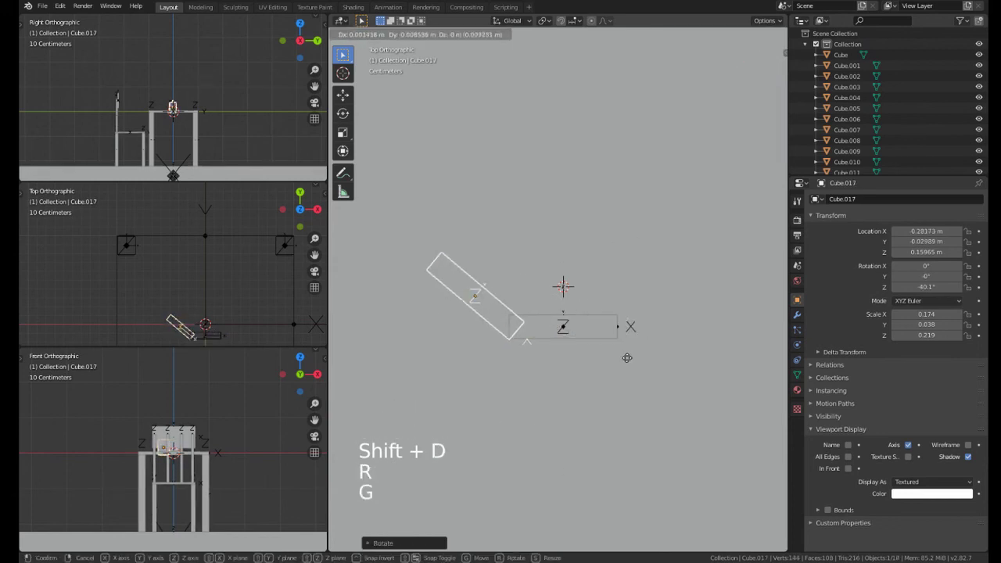
{"action": "left_click", "coordinate": [628, 357]}
Step: Duplicate both wall pieces together, then rotate and move the copies to continue the curve, with one piece at about -87°
{"action": "right_click", "coordinate": [539, 326], "text": "shift"}
{"action": "middle_click_drag", "start_coordinate": [553, 288], "coordinate": [554, 328], "text": "shift"}
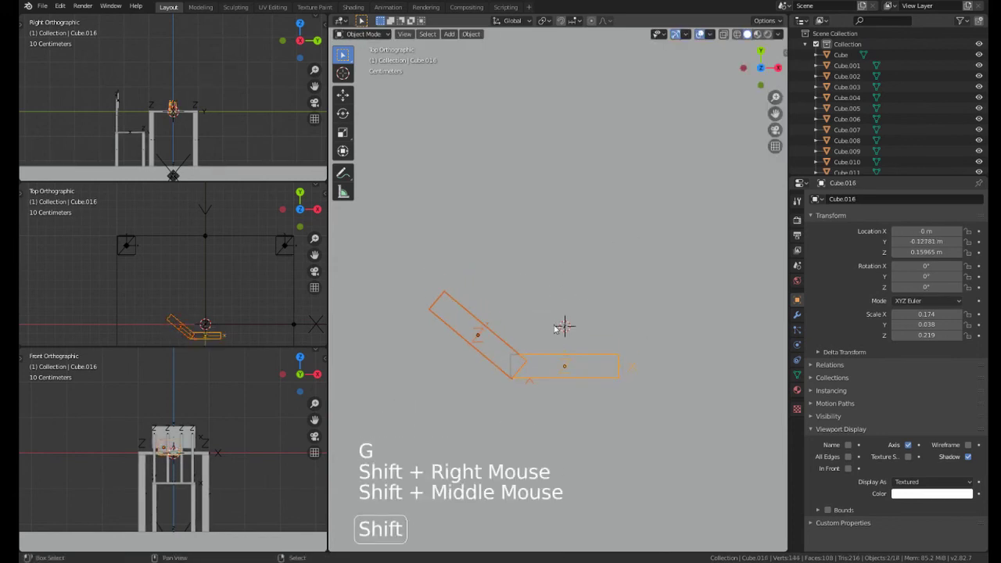
{"action": "key", "text": "shift+d"}
{"action": "key", "text": "r"}
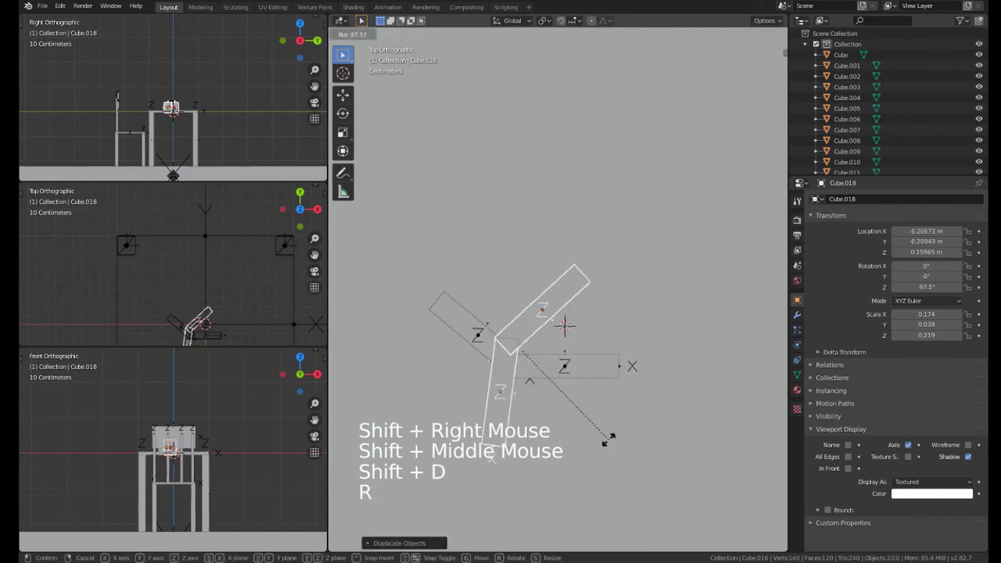
{"action": "left_click", "coordinate": [562, 288]}
{"action": "key", "text": "g"}
{"action": "key", "text": "r"}
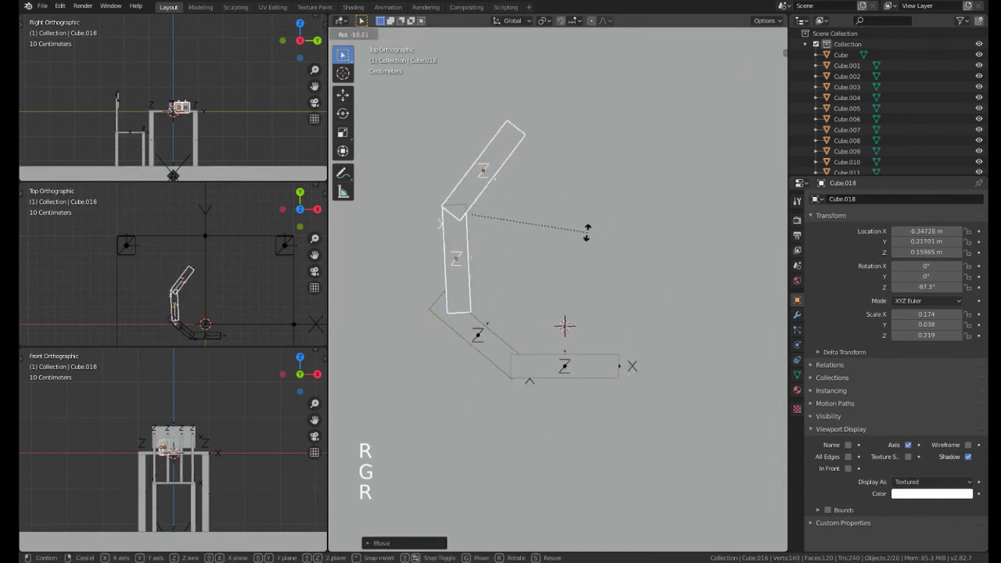
{"action": "key", "text": "g"}
{"action": "left_click", "coordinate": [567, 231]}
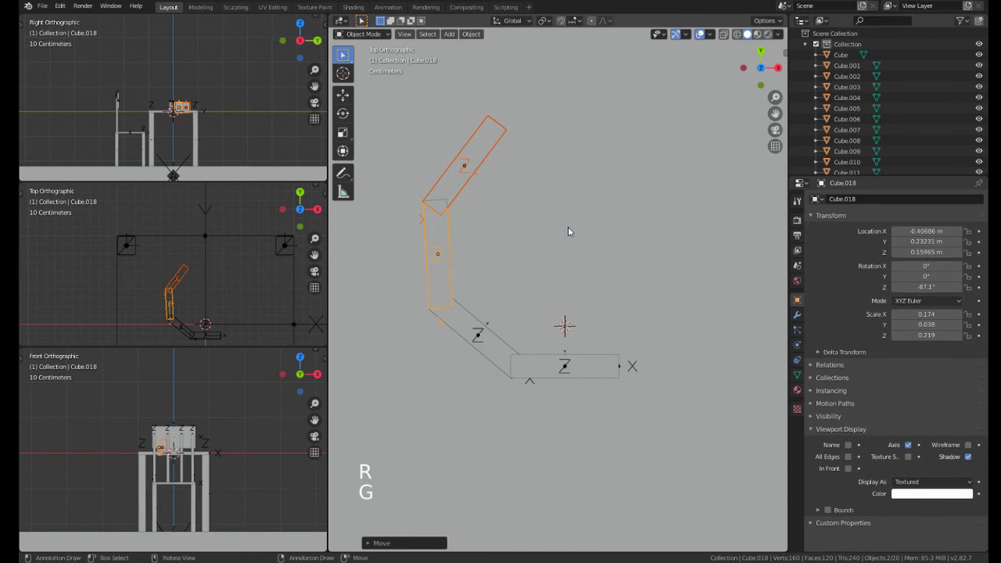
Step: Duplicate the four-piece arc and rotate and move the copy to form the opposite side of the ring
{"action": "right_click", "coordinate": [492, 352], "text": "shift"}
{"action": "right_click", "coordinate": [565, 368], "text": "shift"}
{"action": "middle_click_drag", "start_coordinate": [543, 281], "coordinate": [493, 294], "text": "shift"}
{"action": "key", "text": "shift+d"}
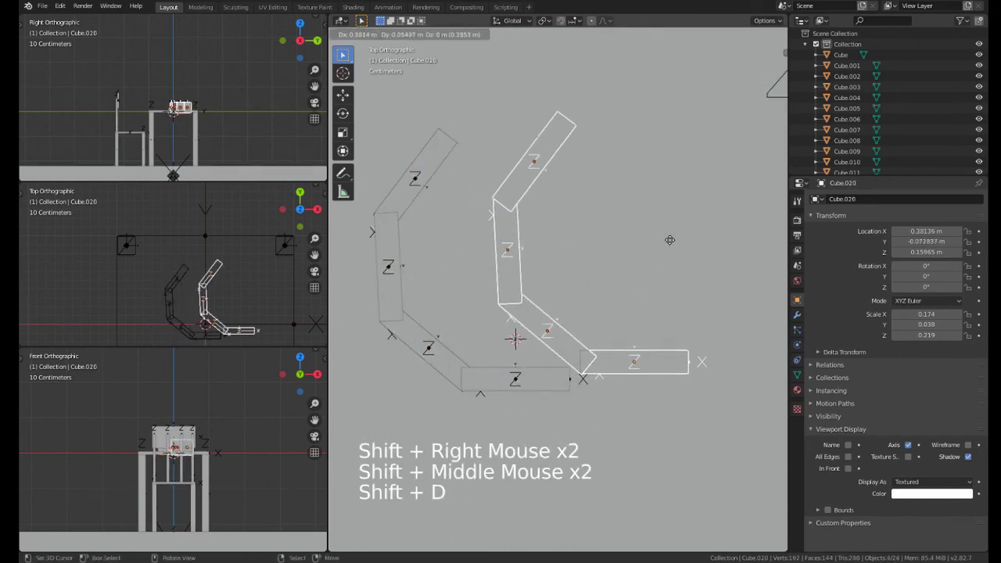
{"action": "key", "text": "r"}
{"action": "key", "text": "g"}
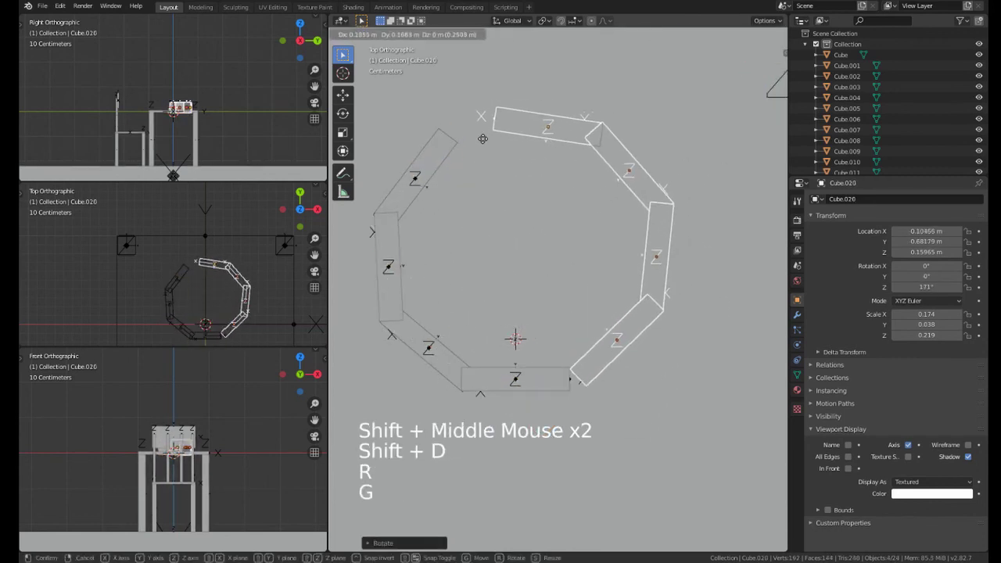
{"action": "left_click", "coordinate": [464, 141]}
Step: Fine-tune the copied arc's rotation and position to meet the first wall piece, with its end piece at about 164°
{"action": "key", "text": "r"}
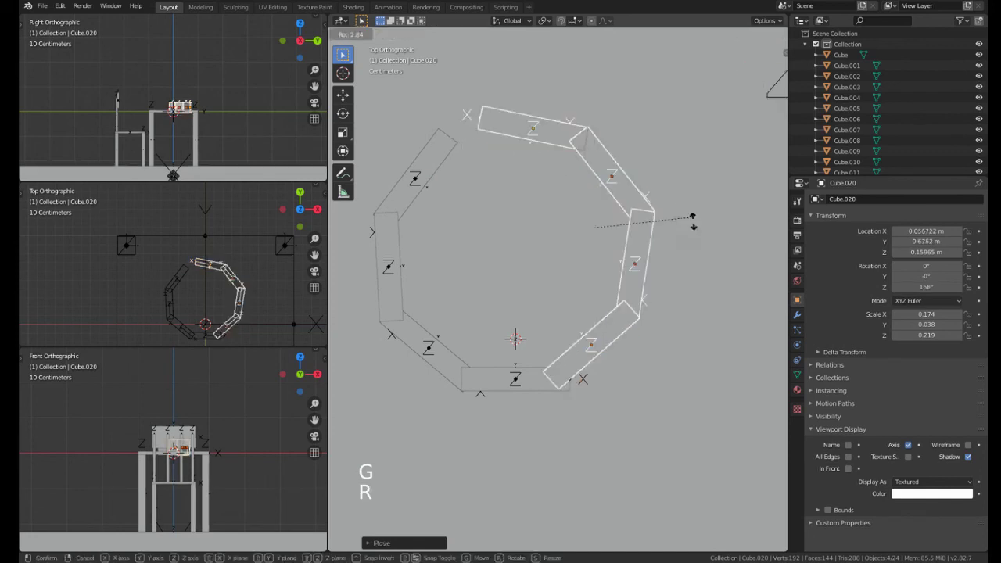
{"action": "key", "text": "g"}
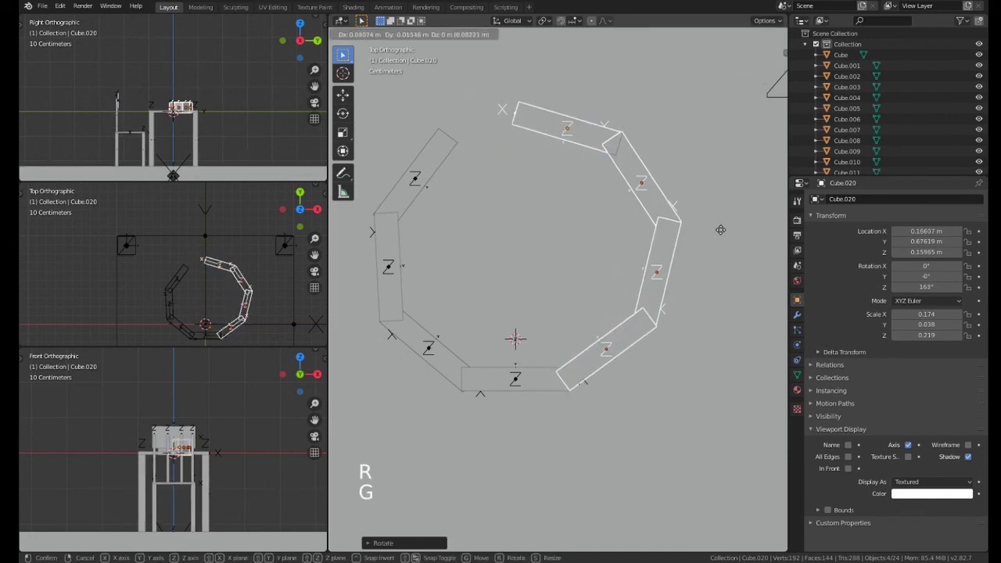
{"action": "left_click", "coordinate": [729, 254]}
{"action": "key", "text": "r"}
{"action": "left_click", "coordinate": [689, 248]}
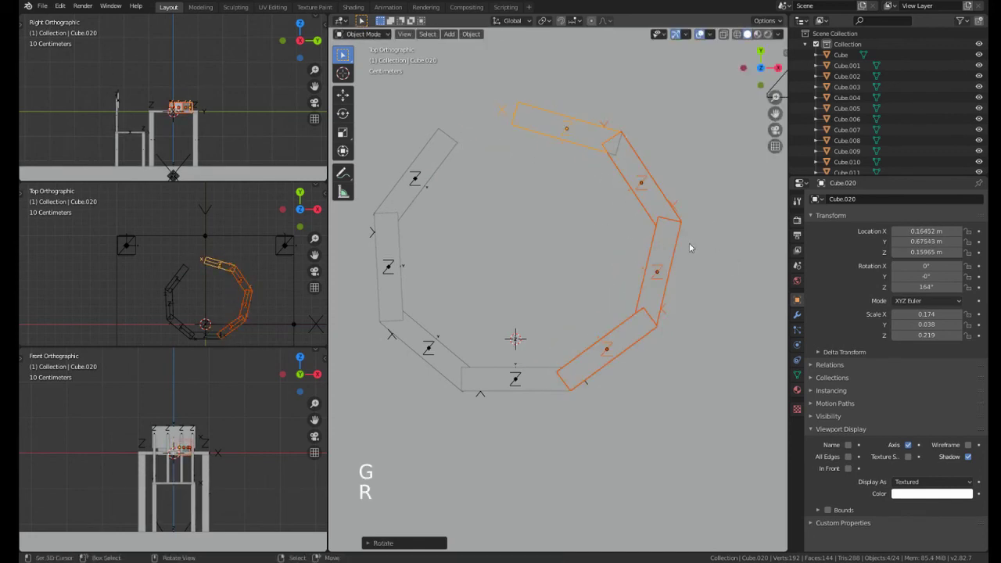
Step: Rotate the three wall pieces on the ring's negative X side slightly and move them back against the first piece
{"action": "right_click", "coordinate": [405, 187]}
{"action": "middle_click_drag", "start_coordinate": [405, 188], "coordinate": [500, 192], "text": "shift"}
{"action": "right_click", "coordinate": [443, 312]}
{"action": "right_click", "coordinate": [474, 358], "text": "shift"}
{"action": "right_click", "coordinate": [479, 188], "text": "shift"}
{"action": "key", "text": "r"}
{"action": "key", "text": "g"}
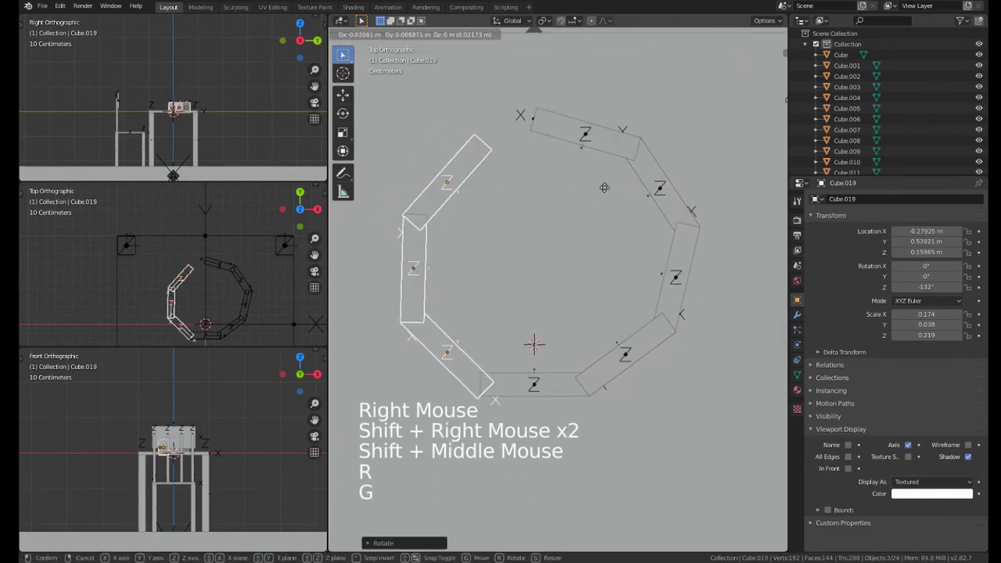
{"action": "left_click", "coordinate": [610, 188]}
Step: Rotate and move the three wall pieces on the ring's positive X side together to close the gap at its positive Y end
{"action": "right_click", "coordinate": [615, 133]}
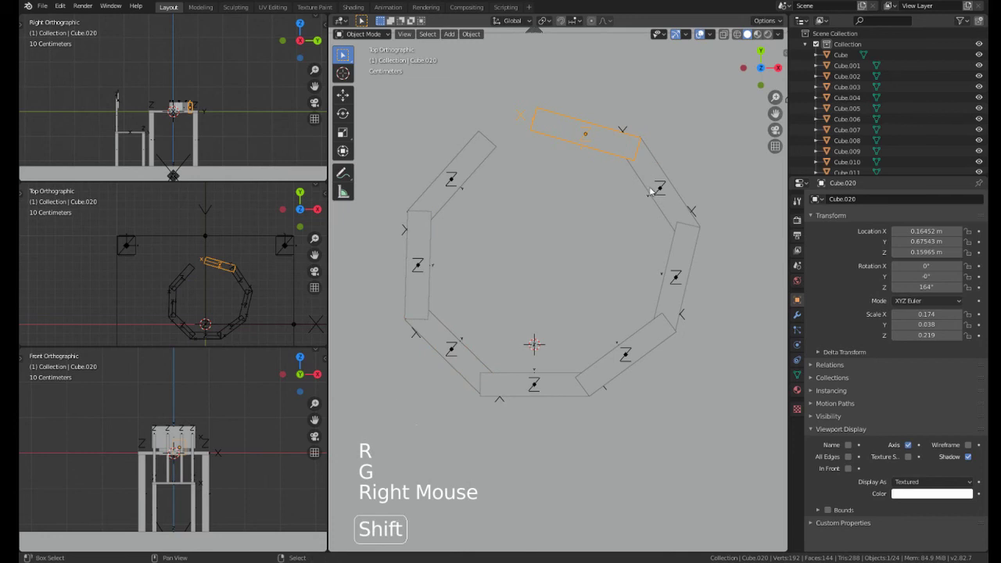
{"action": "right_click", "coordinate": [650, 191], "text": "shift"}
{"action": "right_click", "coordinate": [674, 251], "text": "shift"}
{"action": "key", "text": "r"}
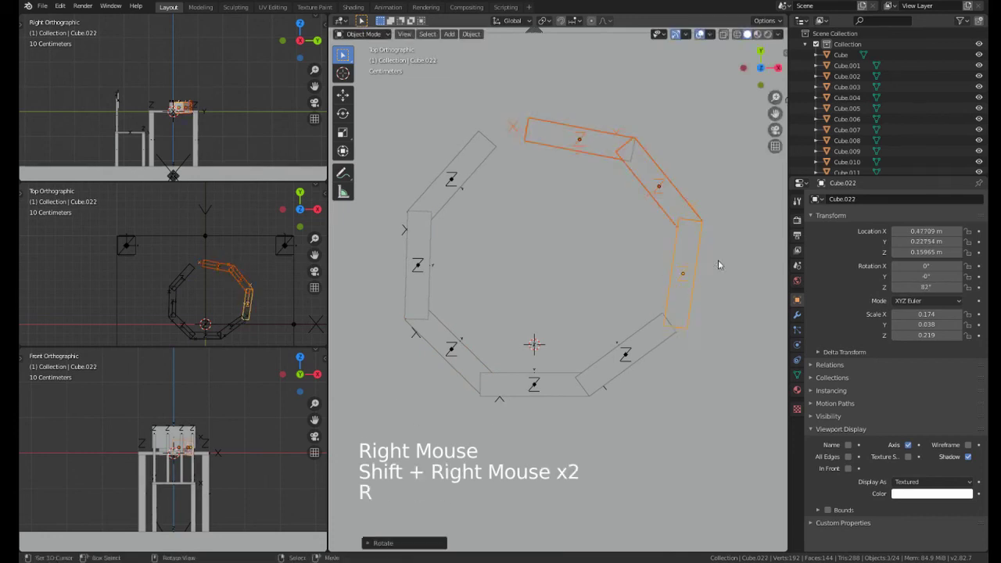
{"action": "key", "text": "g"}
{"action": "key", "text": "r"}
{"action": "key", "text": "g"}
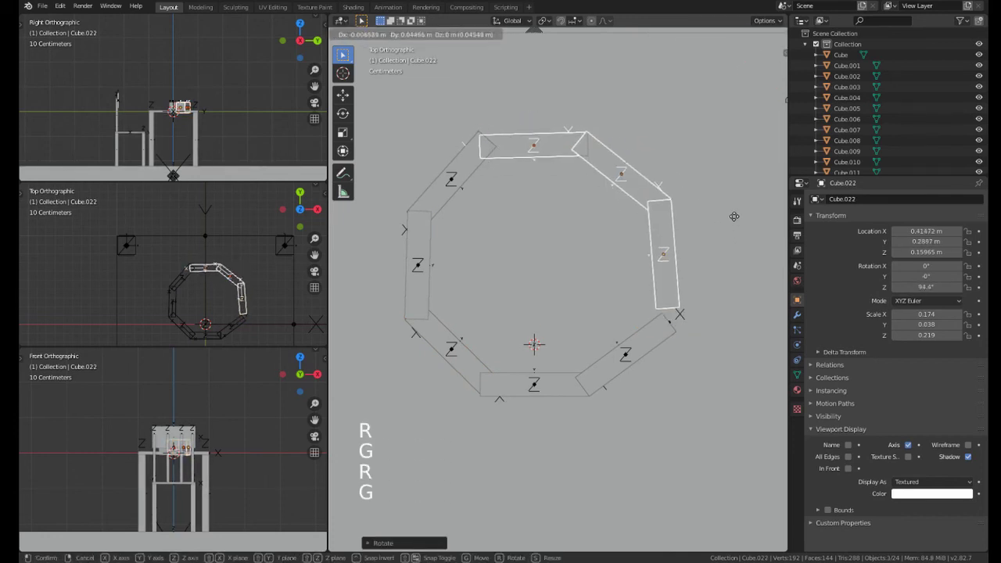
Step: Rotate the positive X side wall piece to about 90.5° and reposition it against the neighbouring piece
{"action": "right_click", "coordinate": [707, 313]}
{"action": "right_click", "coordinate": [655, 347]}
{"action": "right_click", "coordinate": [667, 283]}
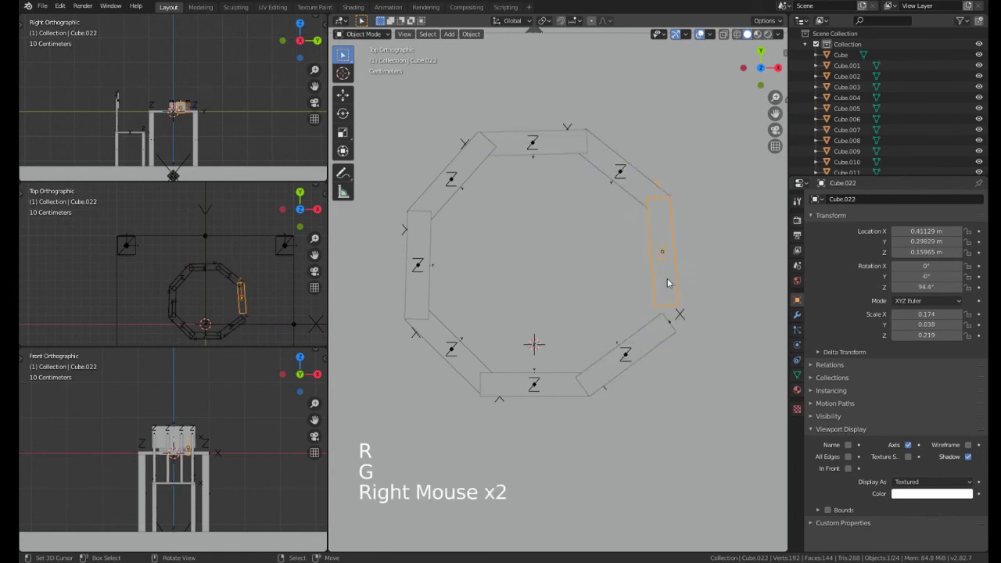
{"action": "key", "text": "r"}
{"action": "left_click", "coordinate": [669, 300]}
{"action": "key", "text": "g"}
{"action": "left_click", "coordinate": [648, 309]}
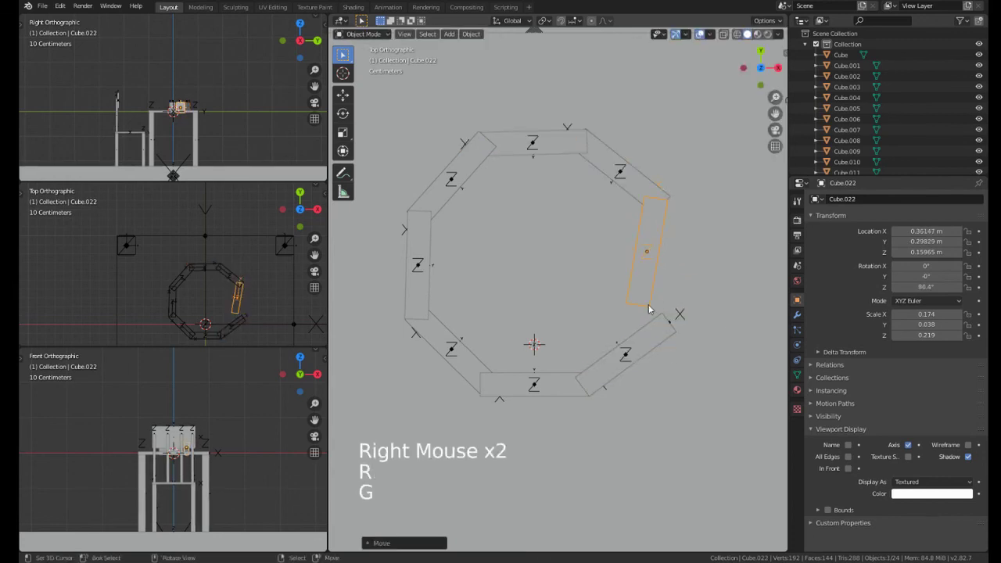
{"action": "key", "text": "r"}
{"action": "key", "text": "g"}
{"action": "left_click", "coordinate": [682, 327]}
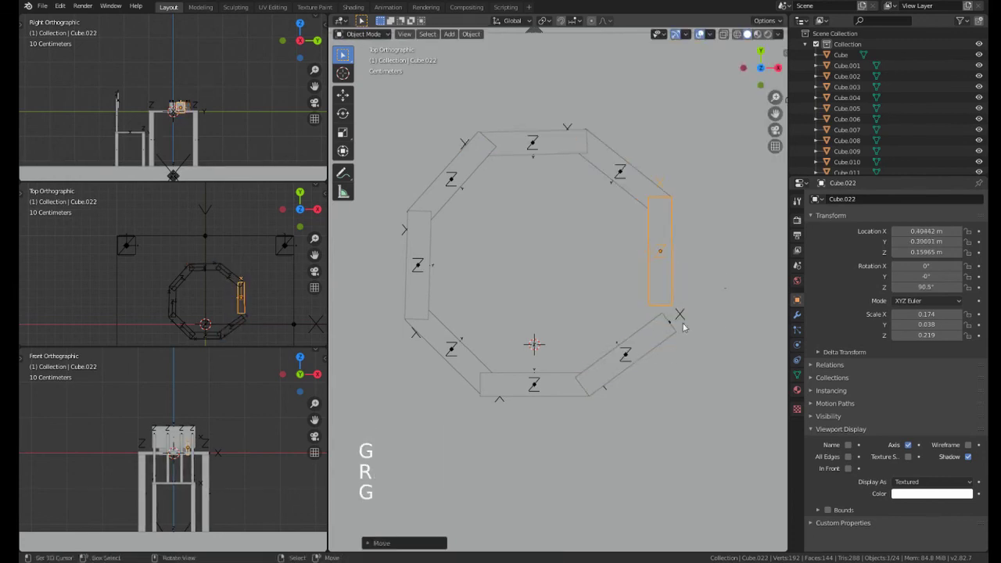
Step: Rotate the wall piece below the upright positive X side piece to about 53° and move it to meet that piece
{"action": "right_click", "coordinate": [682, 327]}
{"action": "key", "text": "r"}
{"action": "left_click", "coordinate": [691, 292]}
{"action": "key", "text": "g"}
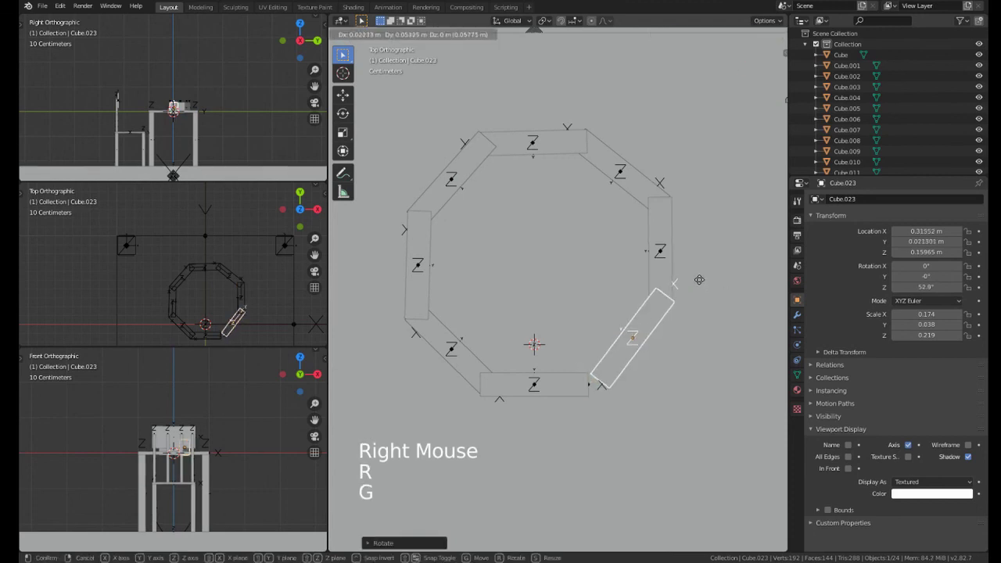
{"action": "left_click", "coordinate": [698, 279]}
Step: Rotate the original wall piece at the ring's negative Y end to about 5° and move it to meet the 53° piece
{"action": "right_click", "coordinate": [534, 379]}
{"action": "key", "text": "g"}
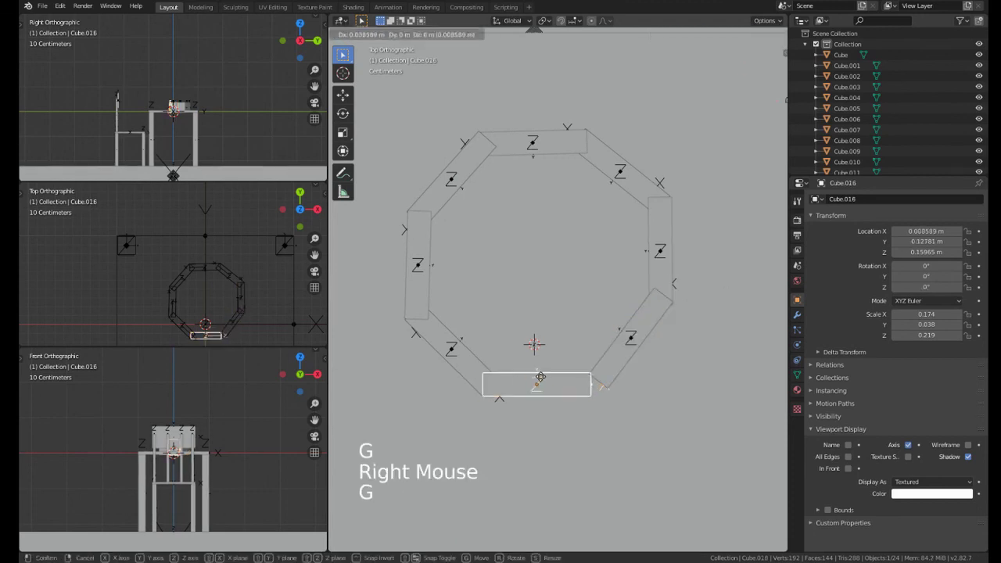
{"action": "key", "text": "r"}
{"action": "left_click", "coordinate": [663, 358]}
{"action": "key", "text": "g"}
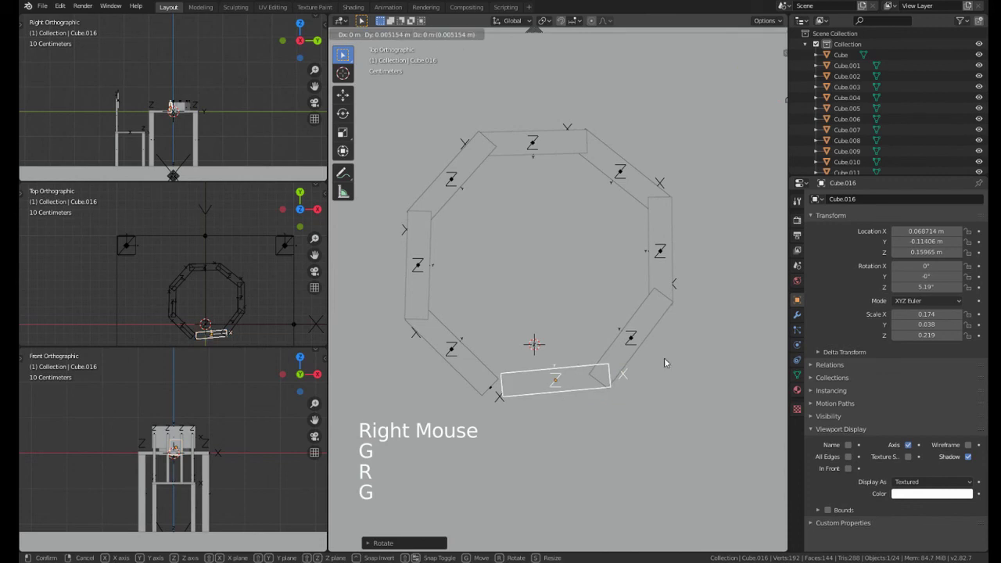
{"action": "left_click", "coordinate": [663, 357]}
Step: Rotate the diagonal wall piece between the negative Y and negative X sides to about -38° and move it against its neighbour
{"action": "right_click", "coordinate": [476, 378]}
{"action": "key", "text": "r"}
{"action": "left_click", "coordinate": [475, 374]}
{"action": "key", "text": "g"}
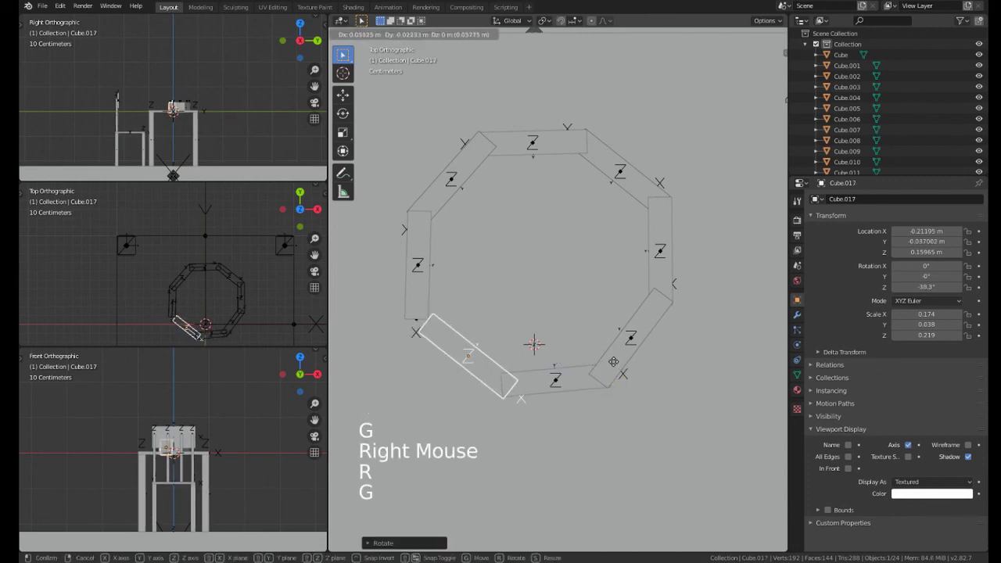
{"action": "left_click", "coordinate": [469, 305]}
Step: Rotate the negative X side wall piece to about -85° and move it to meet the -38° diagonal piece
{"action": "right_click", "coordinate": [420, 270]}
{"action": "key", "text": "r"}
{"action": "left_click", "coordinate": [538, 303]}
{"action": "key", "text": "g"}
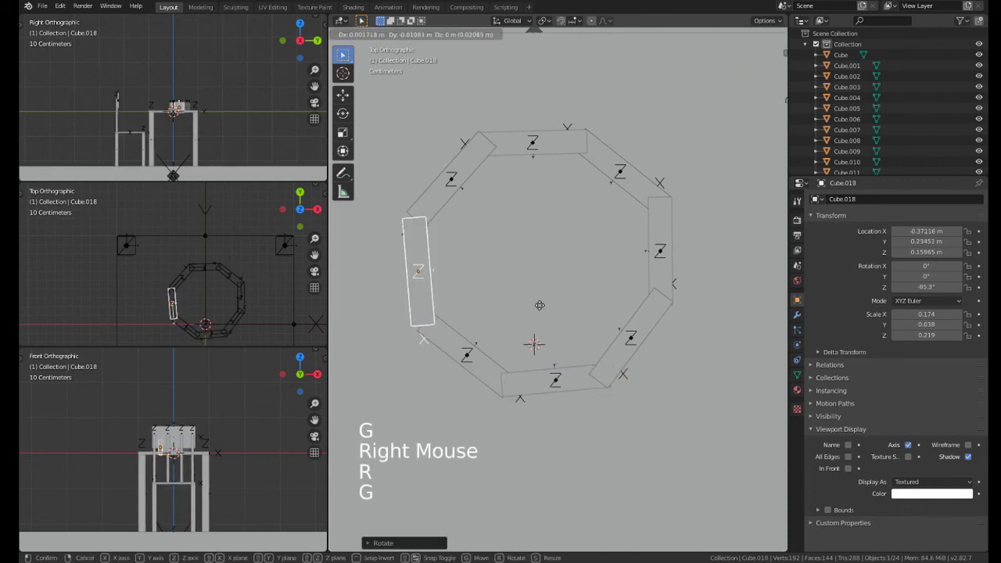
{"action": "key", "text": "g"}
{"action": "left_click", "coordinate": [540, 304]}
Step: Move and slightly rotate the last diagonal wall piece to close the ring between its negative X and positive Y sides
{"action": "right_click", "coordinate": [447, 196]}
{"action": "key", "text": "g"}
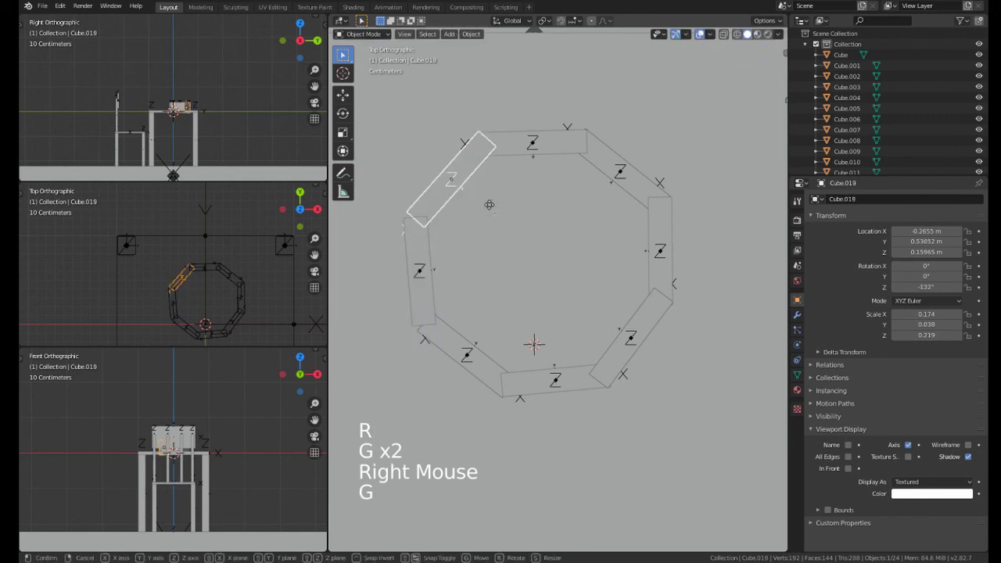
{"action": "left_click", "coordinate": [551, 212]}
{"action": "key", "text": "r"}
{"action": "left_click", "coordinate": [563, 205]}
Step: Select all eight wall pieces of the ring and scale them down together to about 0.22
{"action": "middle_click_drag", "start_coordinate": [563, 205], "coordinate": [520, 221]}
{"action": "scroll", "coordinate": [539, 207], "scroll_direction": "down", "scroll_amount": 4}
{"action": "right_click", "coordinate": [494, 270], "text": "shift"}
{"action": "right_click", "coordinate": [516, 227], "text": "shift"}
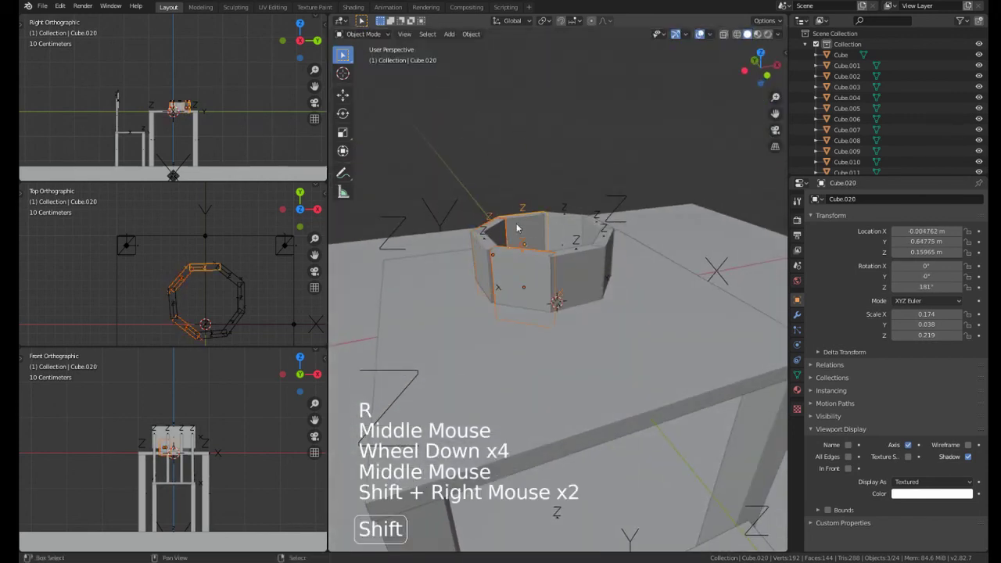
{"action": "right_click", "coordinate": [603, 230], "text": "shift"}
{"action": "right_click", "coordinate": [579, 237], "text": "shift"}
{"action": "right_click", "coordinate": [592, 225], "text": "shift"}
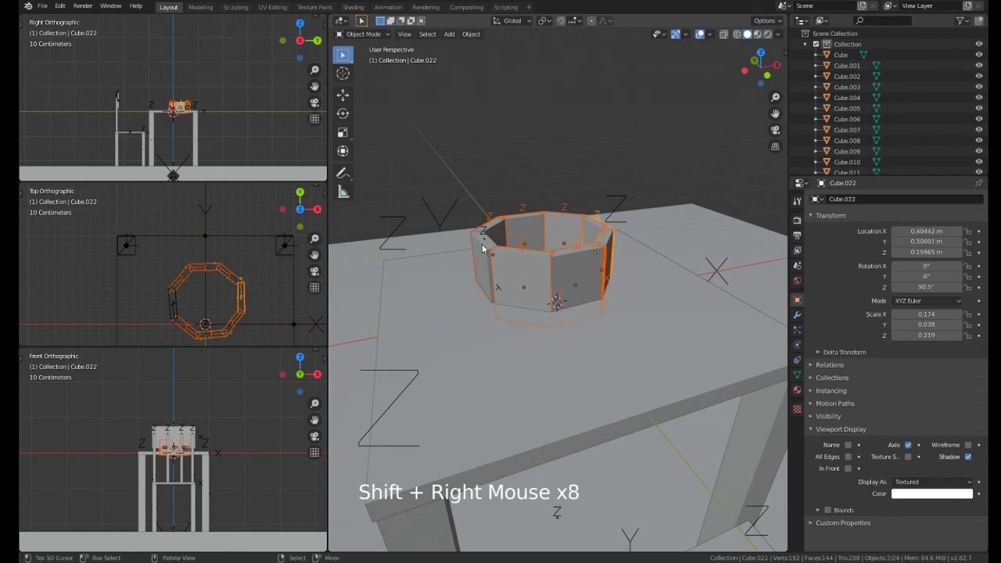
{"action": "middle_click_drag", "start_coordinate": [482, 248], "coordinate": [485, 288]}
{"action": "right_click", "coordinate": [485, 289], "text": "shift"}
{"action": "middle_click_drag", "start_coordinate": [692, 323], "coordinate": [629, 312]}
{"action": "key", "text": "s"}
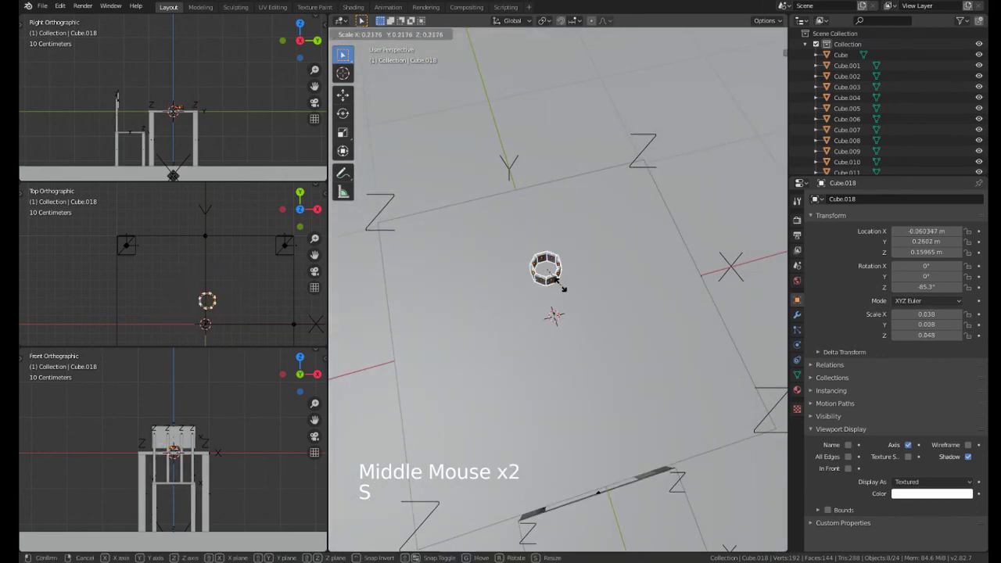
{"action": "left_click", "coordinate": [558, 286]}
Step: Stretch the small ring along the Z axis into a tall cup shape and move it up above the tabletop
{"action": "middle_click_drag", "start_coordinate": [558, 286], "coordinate": [649, 333]}
{"action": "scroll", "coordinate": [560, 258], "scroll_direction": "up", "scroll_amount": 3}
{"action": "key", "text": "s"}
{"action": "key", "text": "z"}
{"action": "left_click", "coordinate": [574, 268]}
{"action": "key", "text": "g"}
{"action": "left_click", "coordinate": [517, 236]}
Step: Scale the cup uniformly to suit the table and move it so that it stands on the tabletop
{"action": "scroll", "coordinate": [508, 266], "scroll_direction": "down", "scroll_amount": 2}
{"action": "key", "text": "s"}
{"action": "left_click", "coordinate": [657, 257]}
{"action": "key", "text": "s"}
{"action": "left_click", "coordinate": [649, 313]}
{"action": "key", "text": "g"}
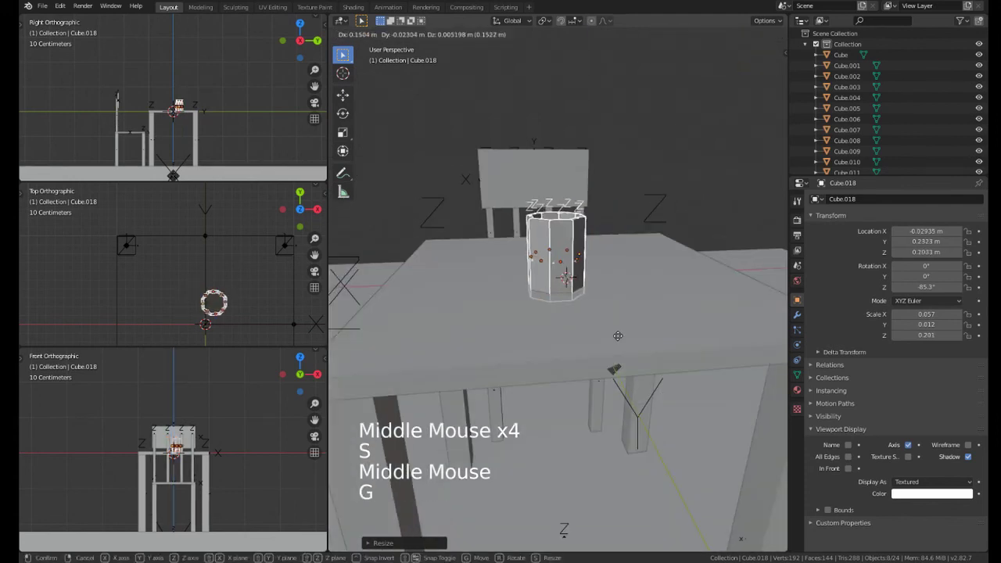
{"action": "left_click", "coordinate": [599, 312]}
Step: Move the cup along the Y axis to the middle of the tabletop
{"action": "middle_click_drag", "start_coordinate": [598, 311], "coordinate": [549, 256]}
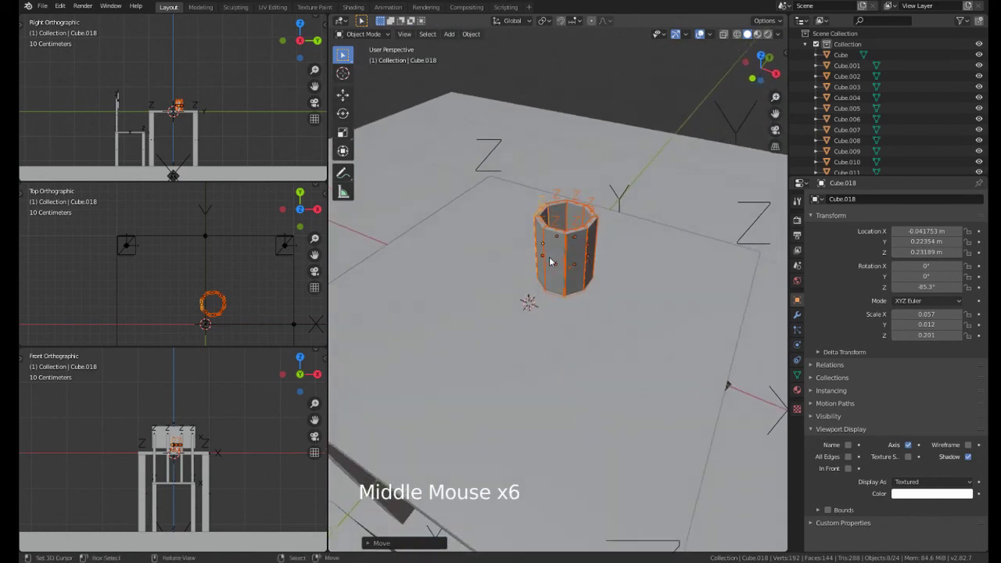
{"action": "scroll", "coordinate": [549, 257], "scroll_direction": "up", "scroll_amount": 2}
{"action": "scroll", "coordinate": [592, 201], "scroll_direction": "down", "scroll_amount": 7}
{"action": "middle_click_drag", "start_coordinate": [592, 201], "coordinate": [488, 281]}
{"action": "key", "text": "g"}
{"action": "key", "text": "y"}
Step: Examine the finished table, chair and cup from several sides
{"action": "scroll", "coordinate": [516, 285], "scroll_direction": "down", "scroll_amount": 3}
{"action": "mouse_move", "coordinate": [489, 281]}
{"action": "middle_mouse_down"}
{"action": "mouse_move", "coordinate": [493, 272]}
{"action": "mouse_move", "coordinate": [476, 272]}
{"action": "middle_mouse_up"}
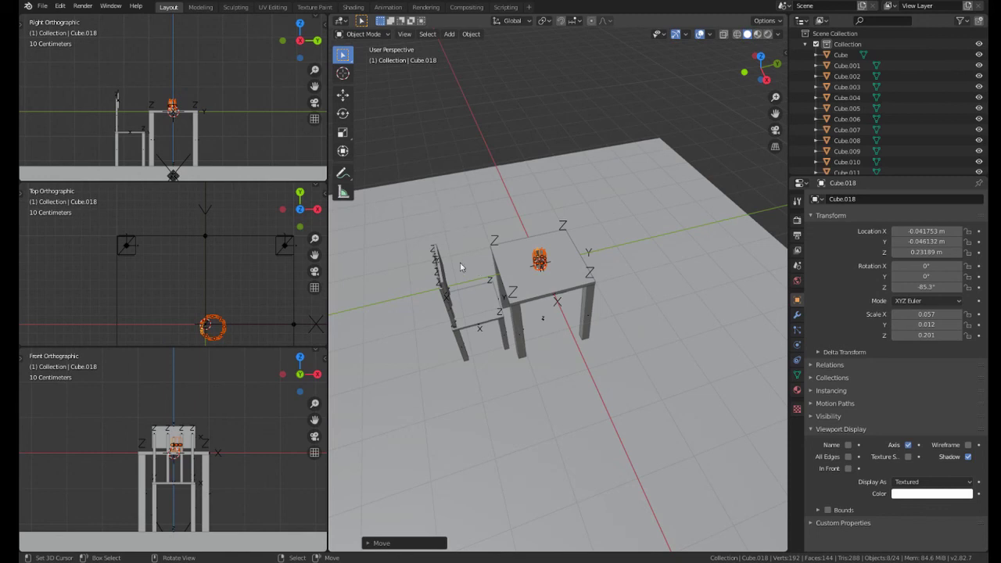
{"action": "middle_click_drag", "start_coordinate": [463, 268], "coordinate": [552, 282]}
{"action": "scroll", "coordinate": [551, 281], "scroll_direction": "up", "scroll_amount": 2}
{"action": "middle_click_drag", "start_coordinate": [499, 302], "coordinate": [449, 263]}
{"action": "scroll", "coordinate": [595, 272], "scroll_direction": "down", "scroll_amount": 2}
{"action": "scroll", "coordinate": [582, 301], "scroll_direction": "up", "scroll_amount": 2}
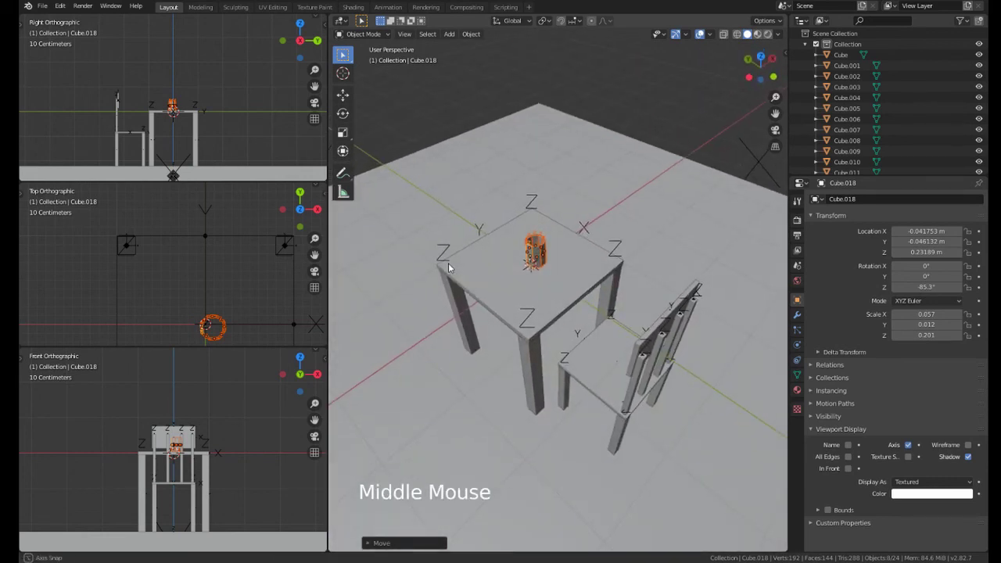